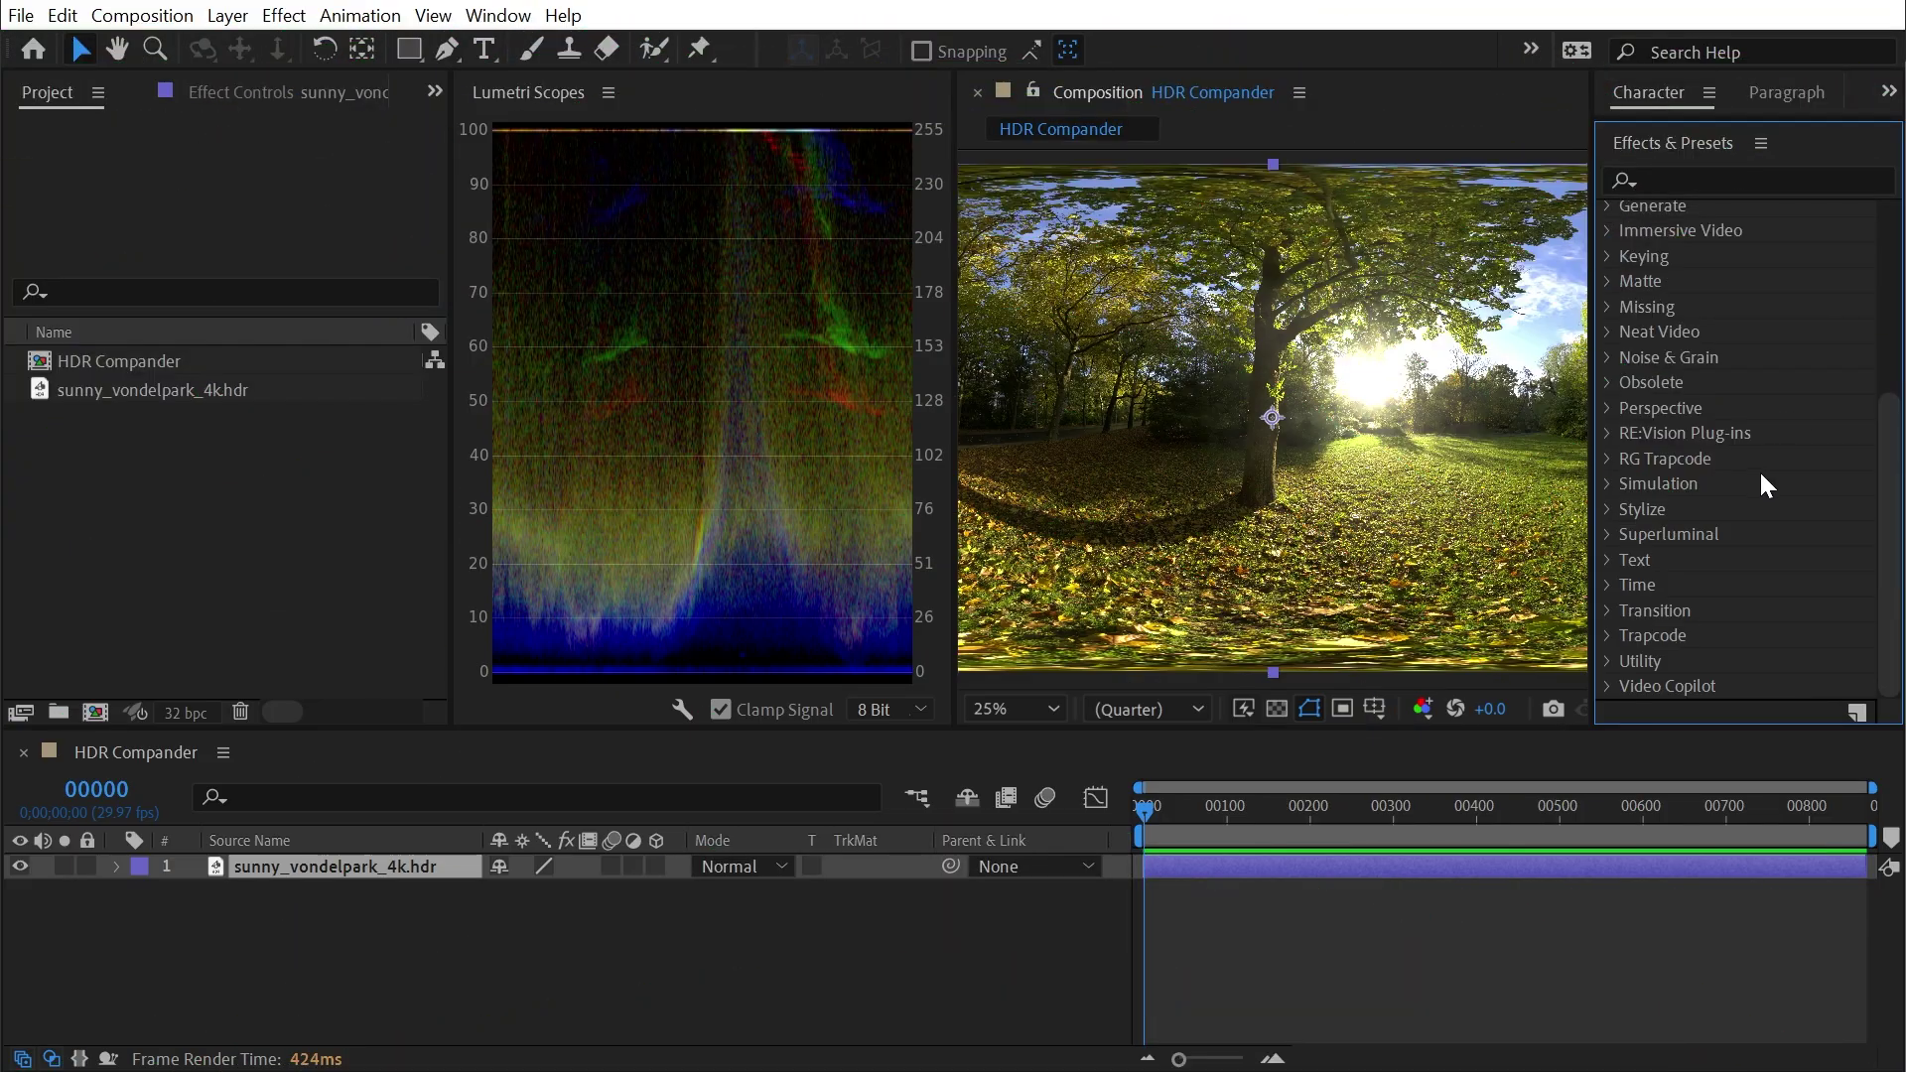
Step: Expand the Utility effects category and inspect the details of the sunny_vondelpark_4k.hdr footage
click(1610, 662)
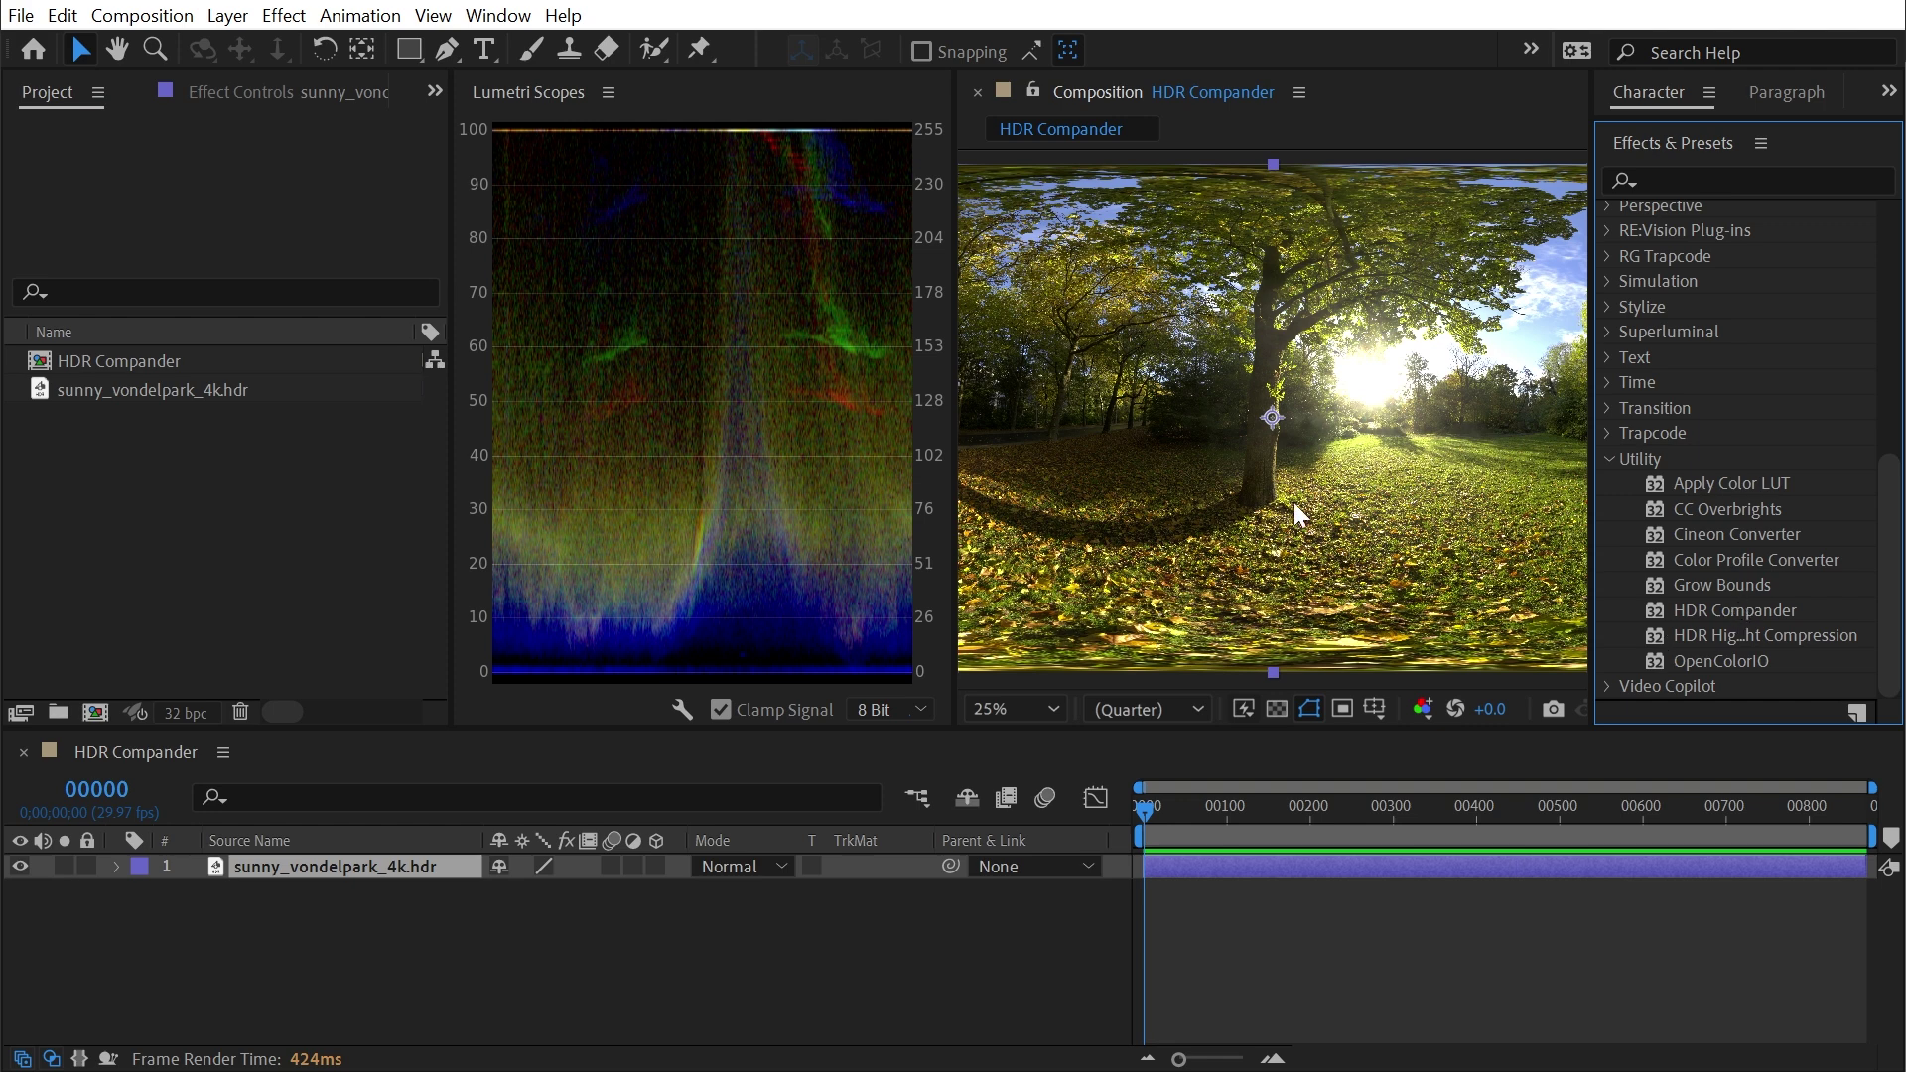
click(50, 462)
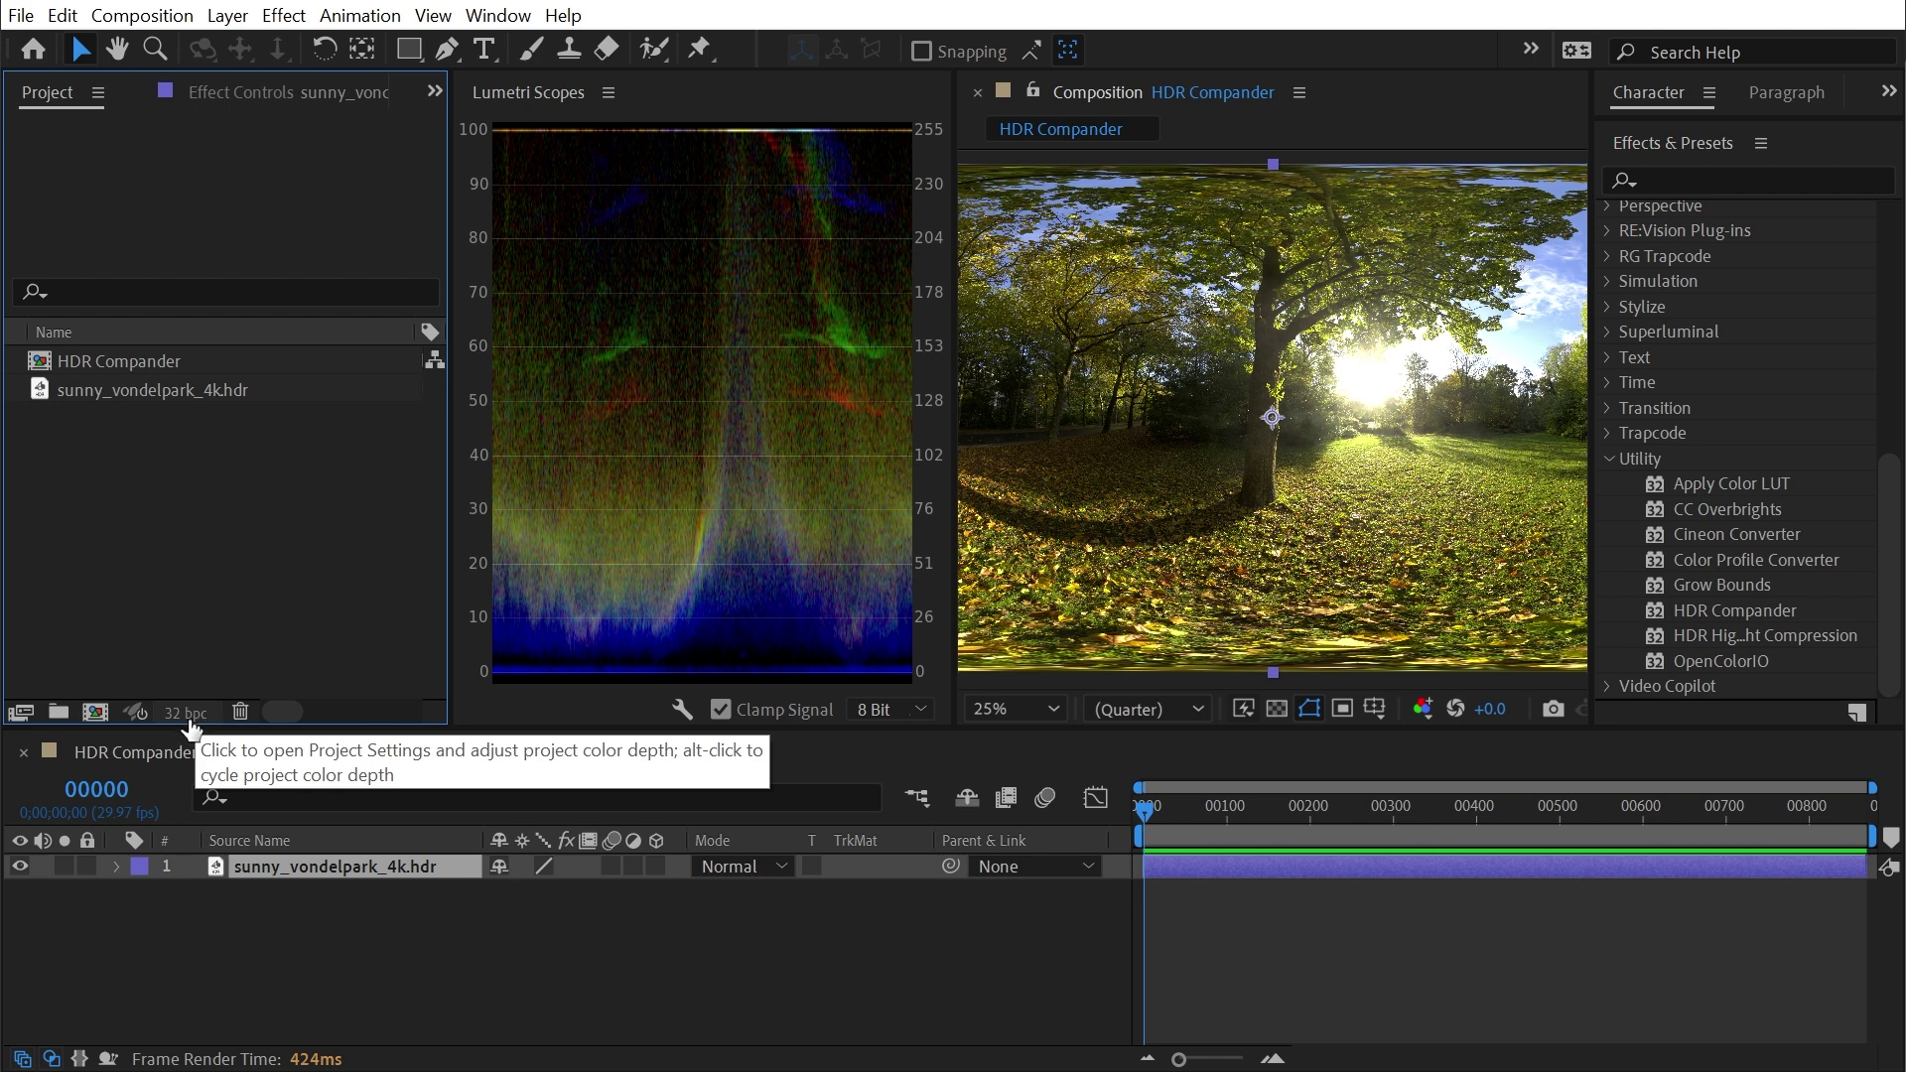
click(149, 391)
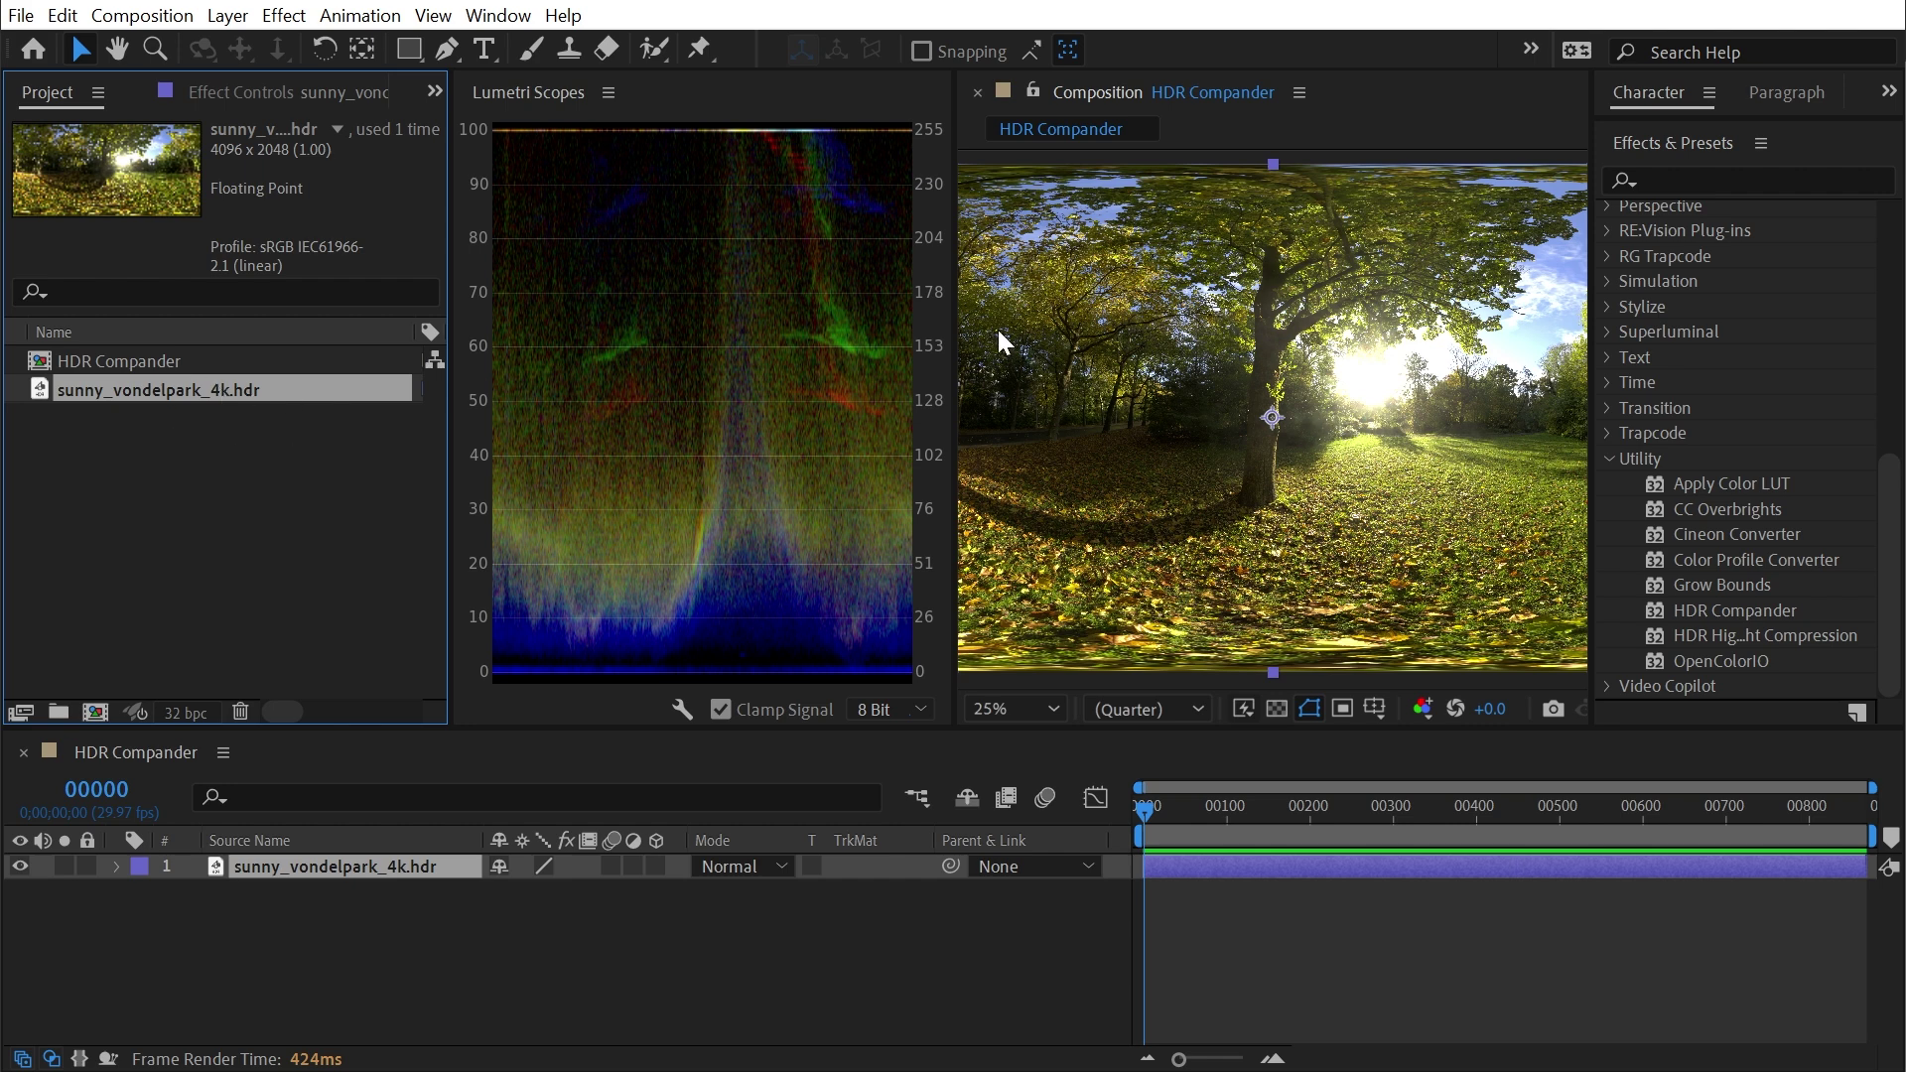
Step: Preview the composition with viewer exposure lowered to -10.0 to inspect the sun's highlight detail, and reset the exposure
click(1215, 359)
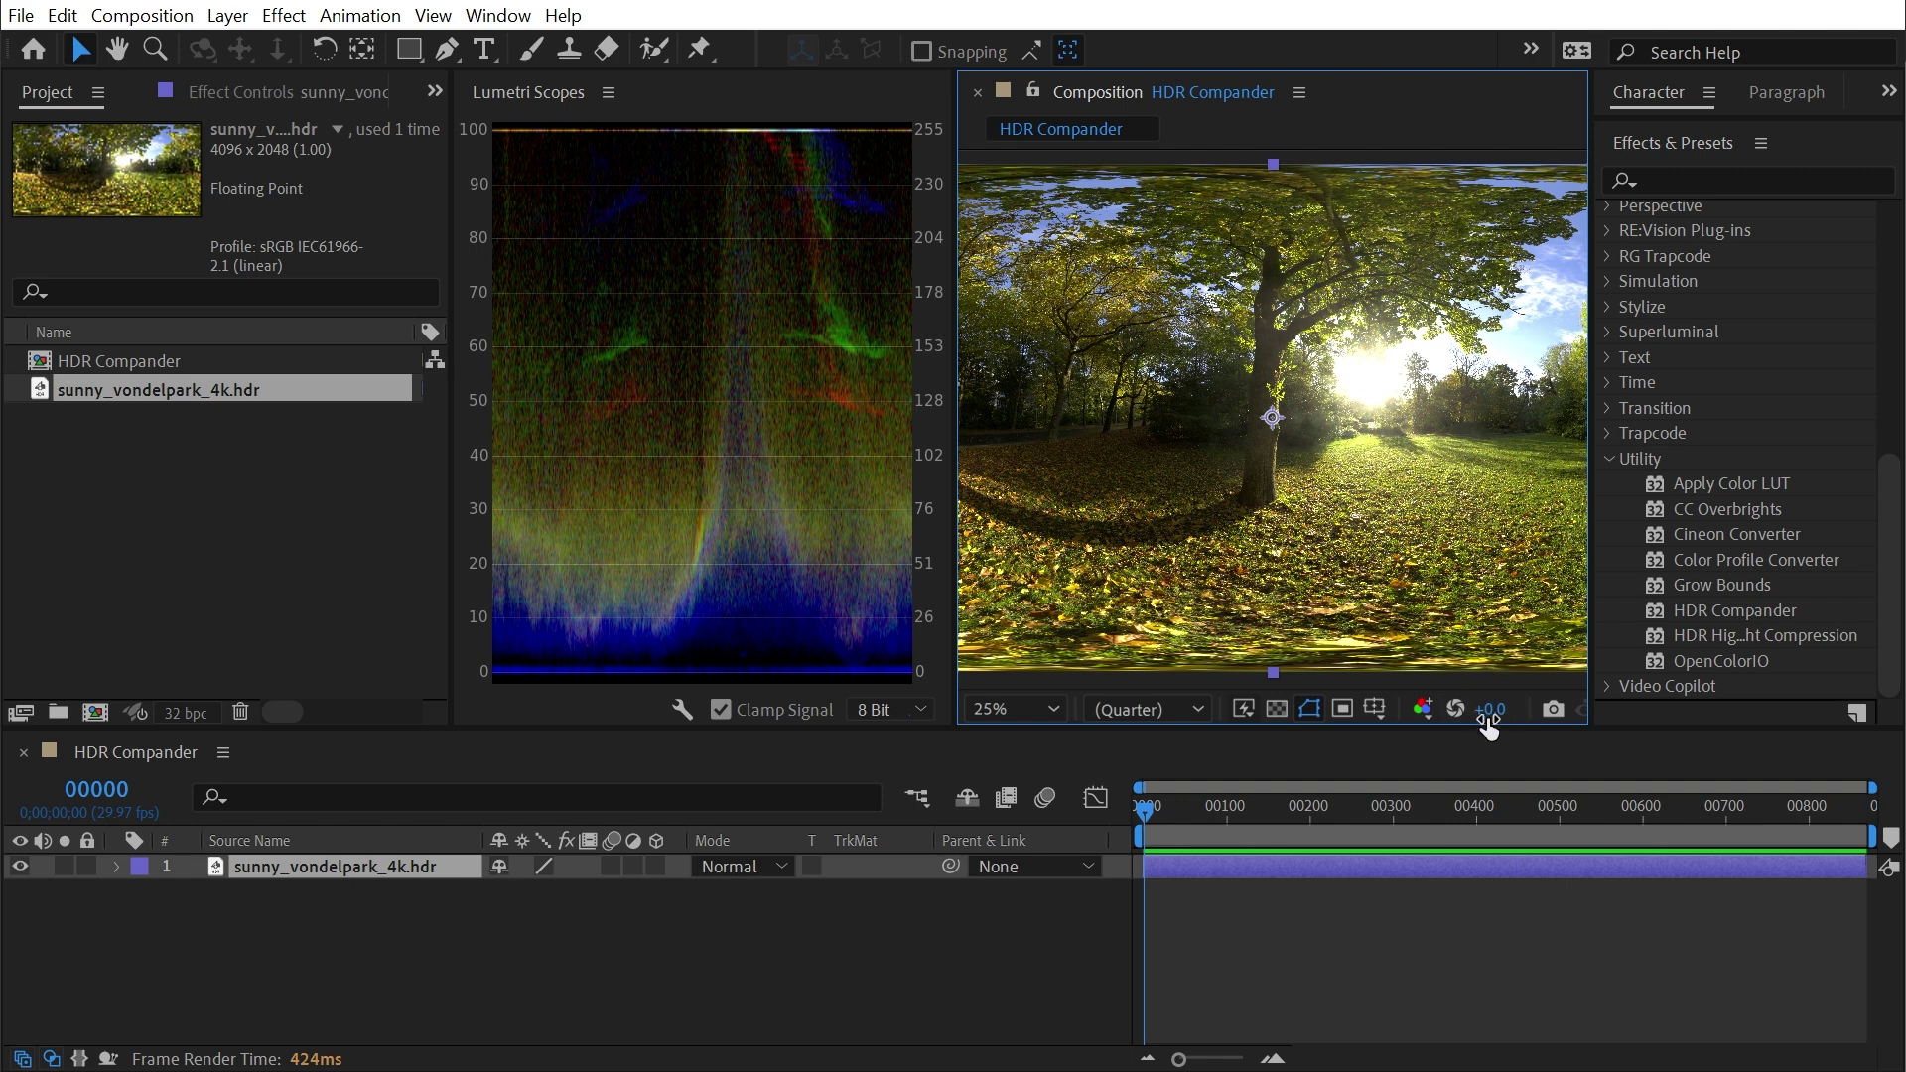
drag(1491, 717, 1432, 697)
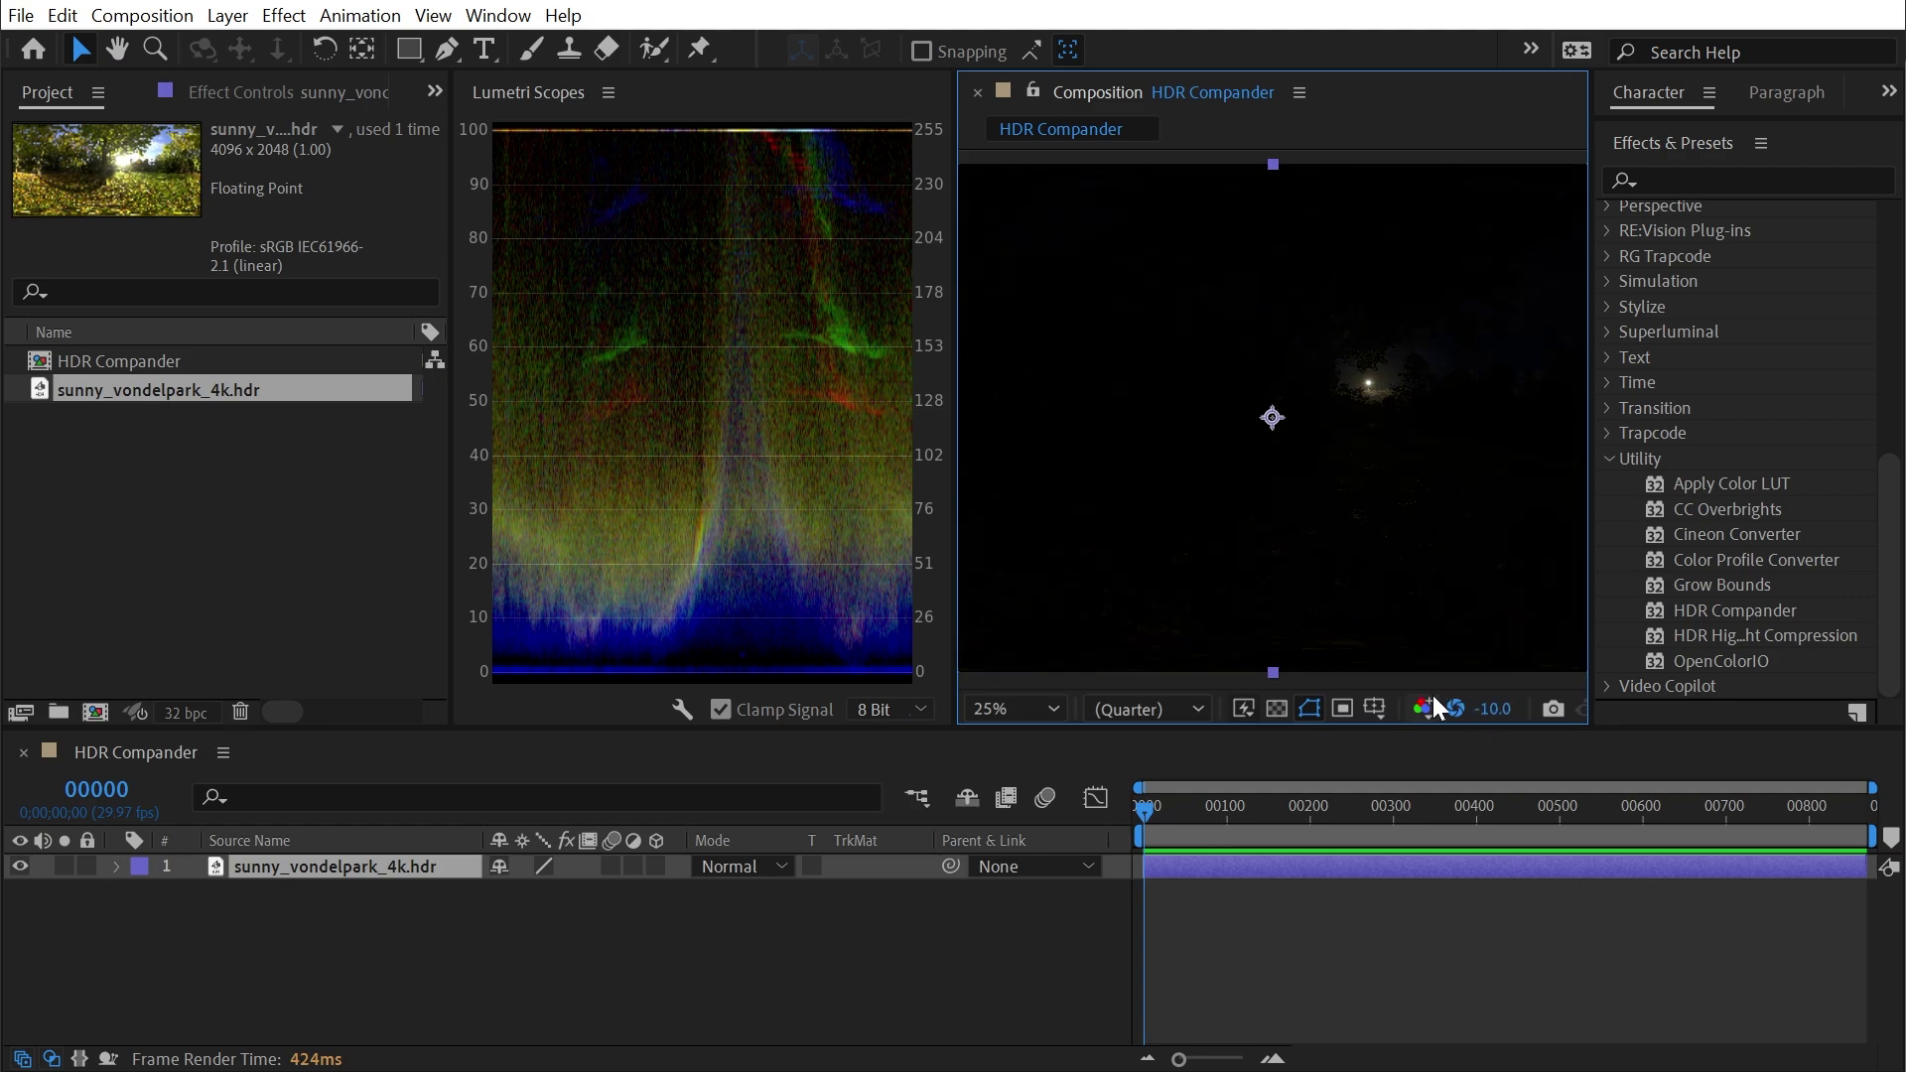
click(1455, 708)
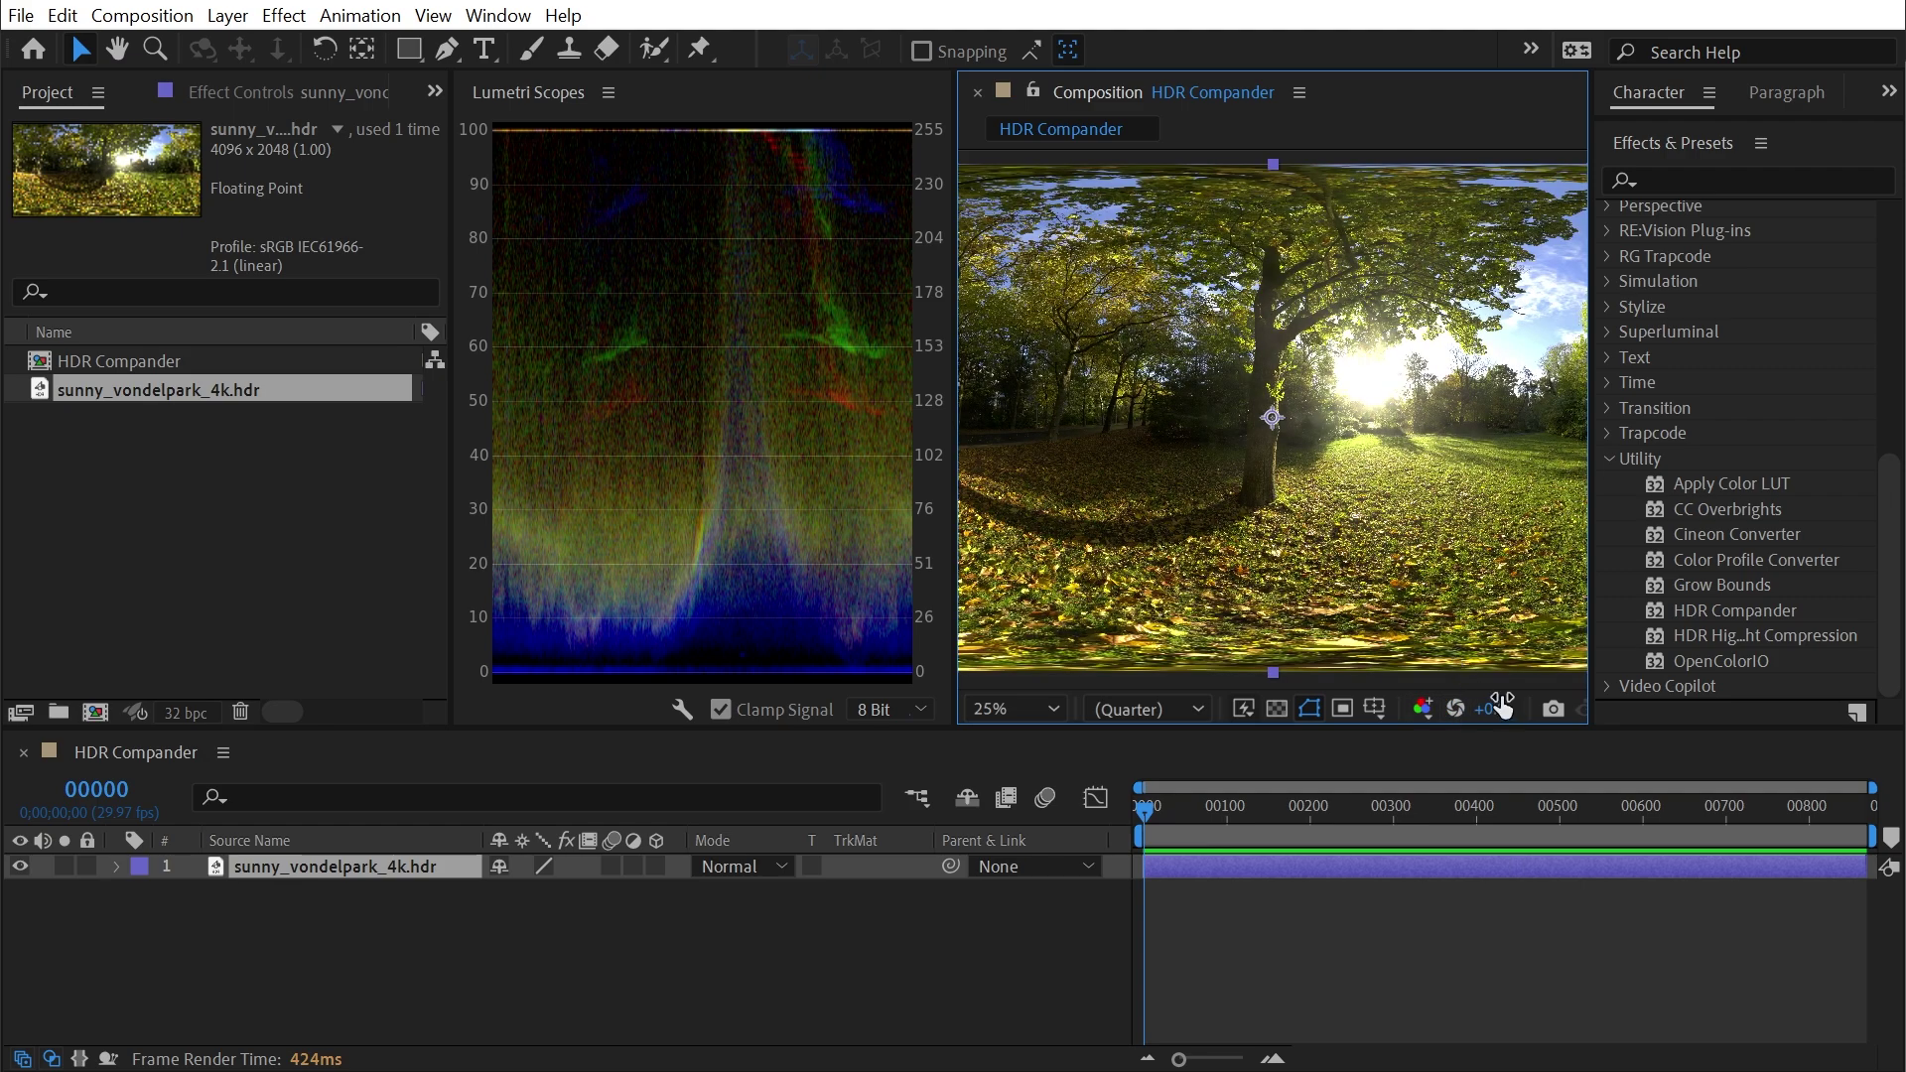
Step: Examine the dark trees by the path at 100% magnification with viewer exposure raised to +6.7, and reset the exposure
key(slash)
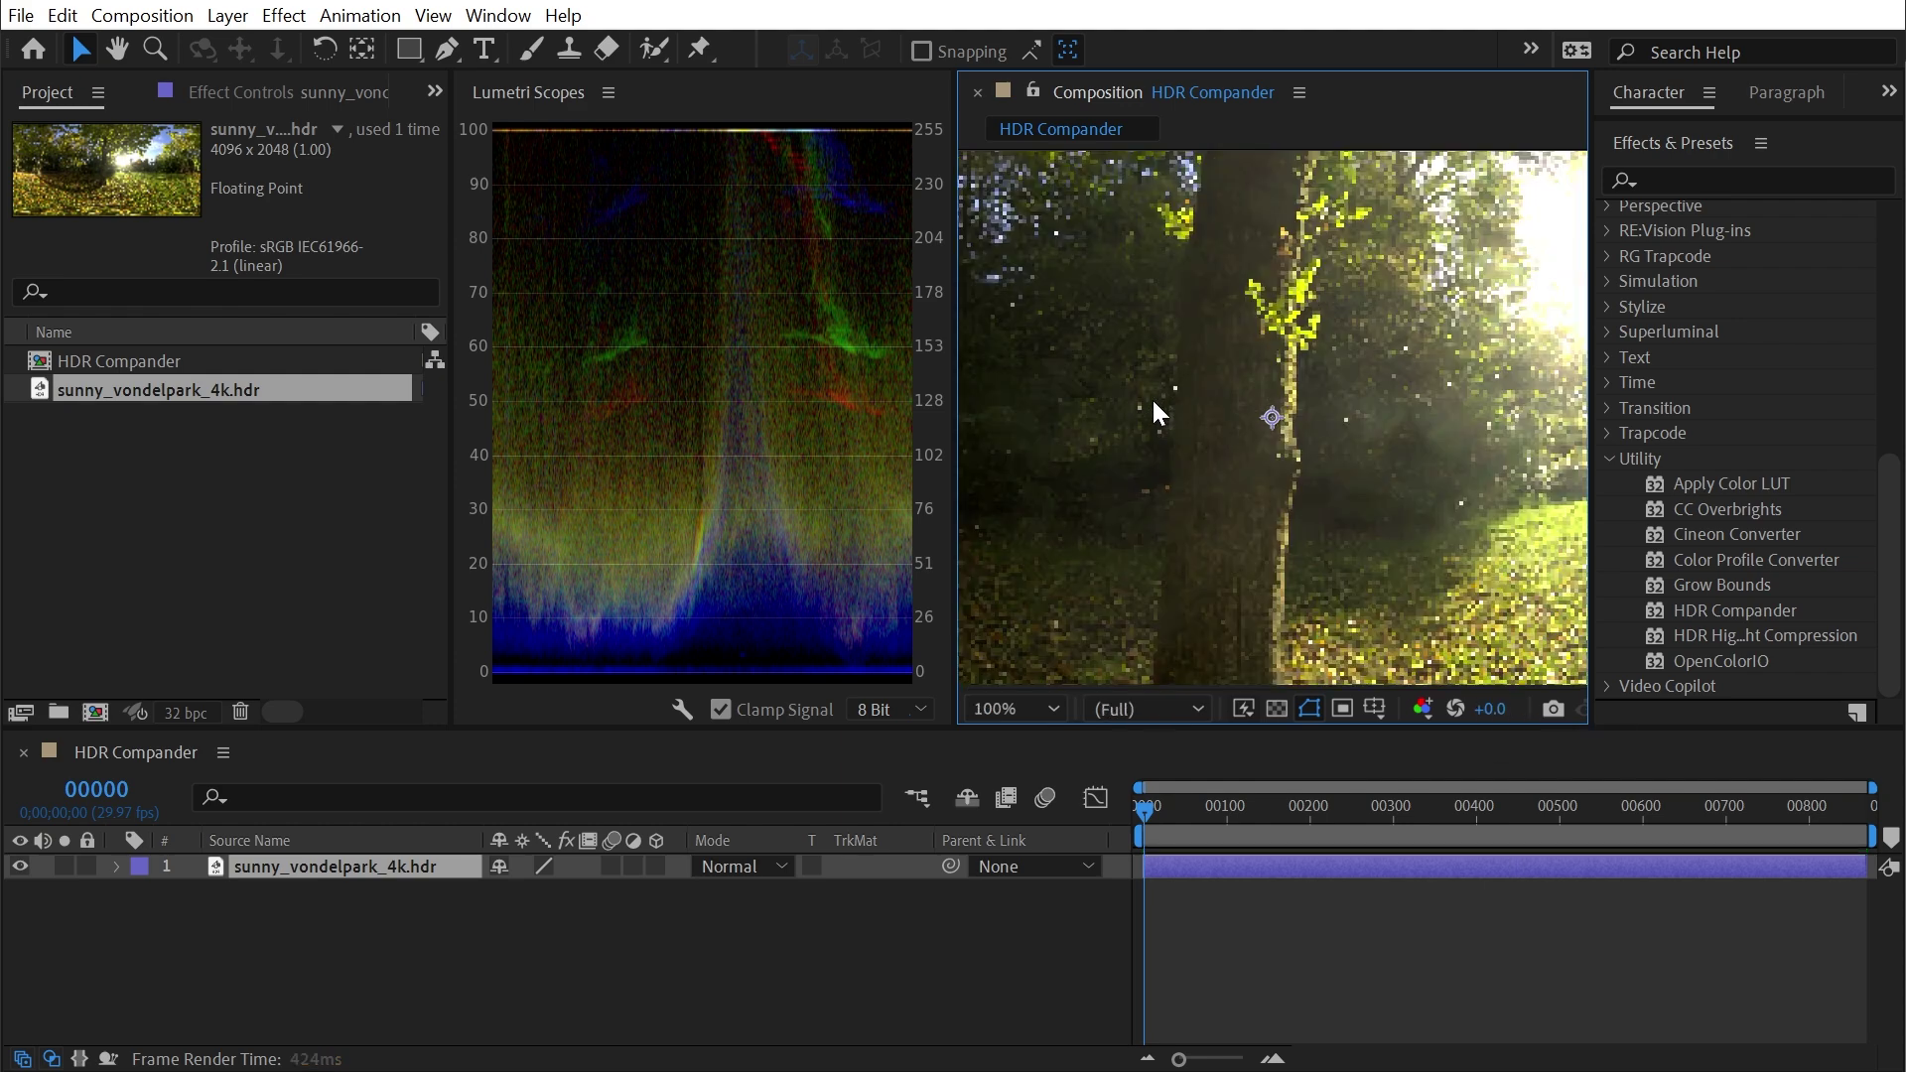
key(h)
drag(1152, 397, 1893, 519)
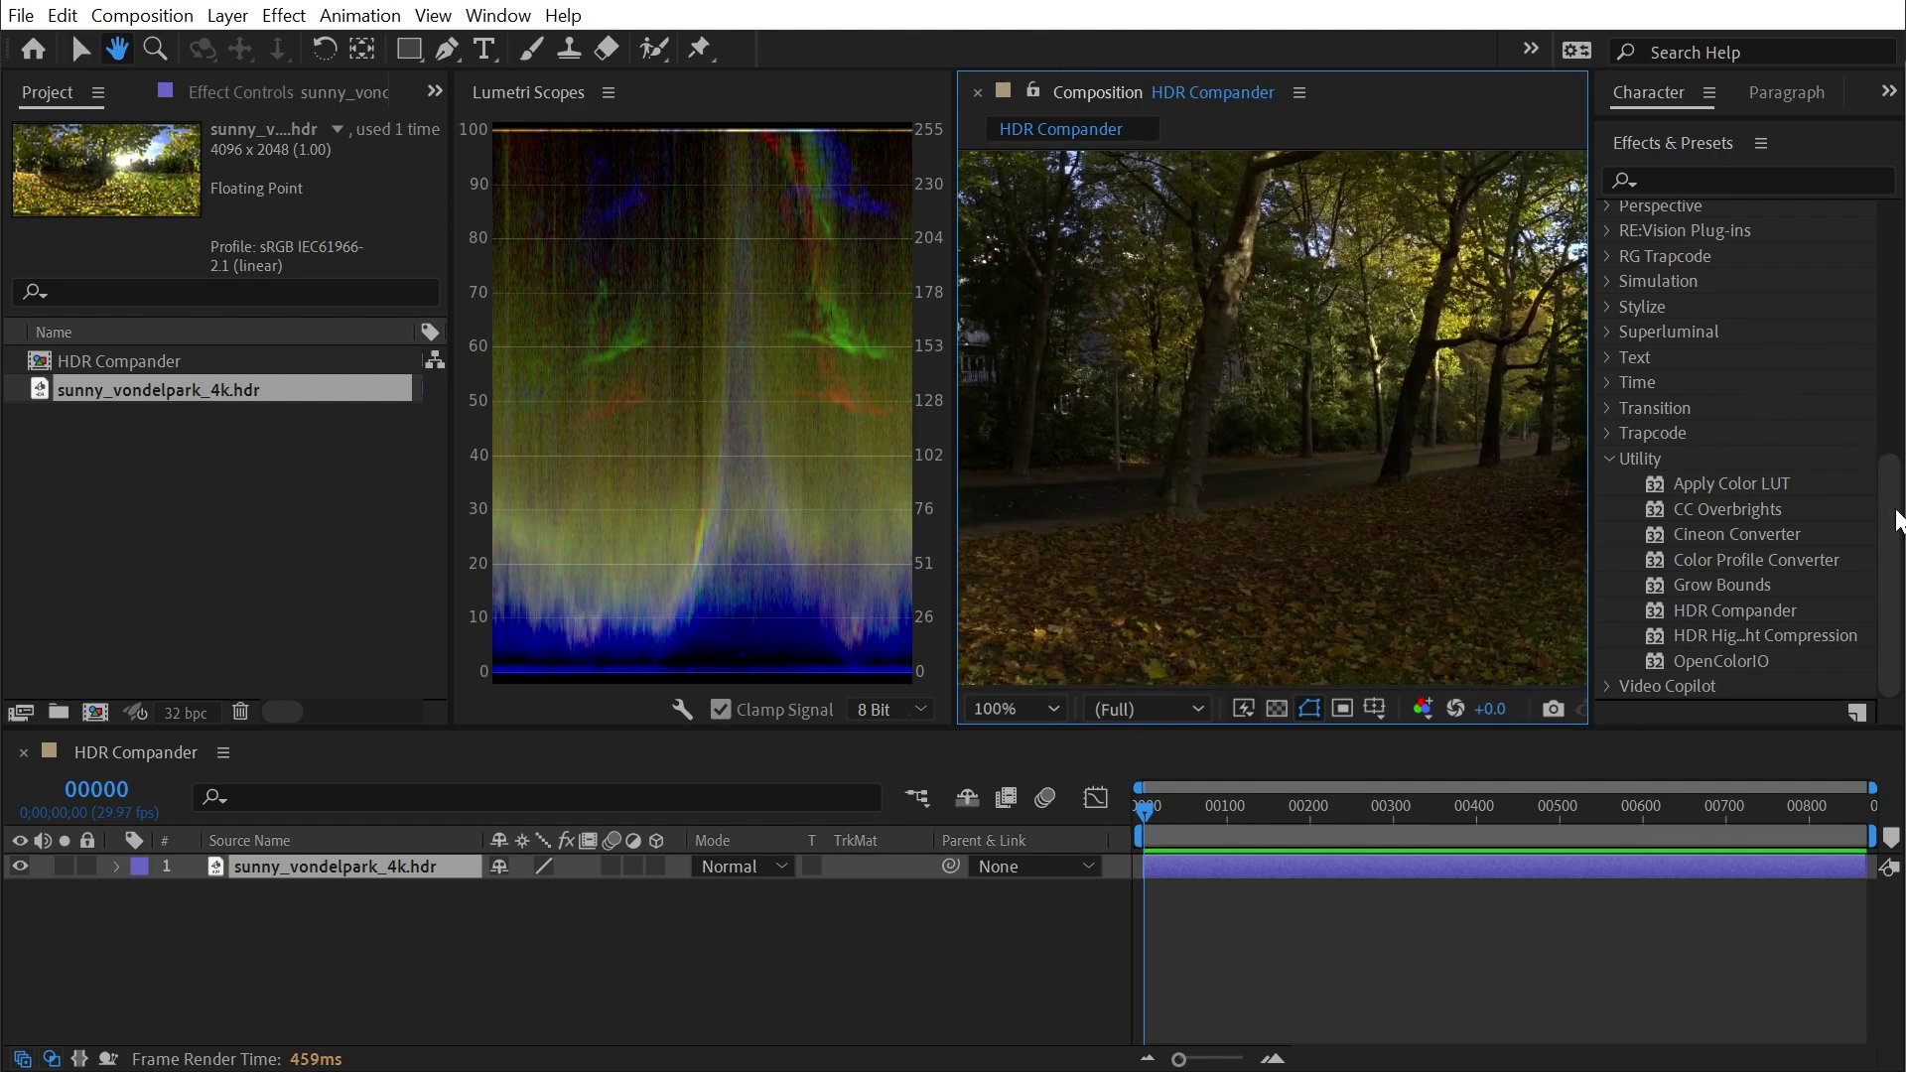
drag(1236, 486, 1588, 690)
key(v)
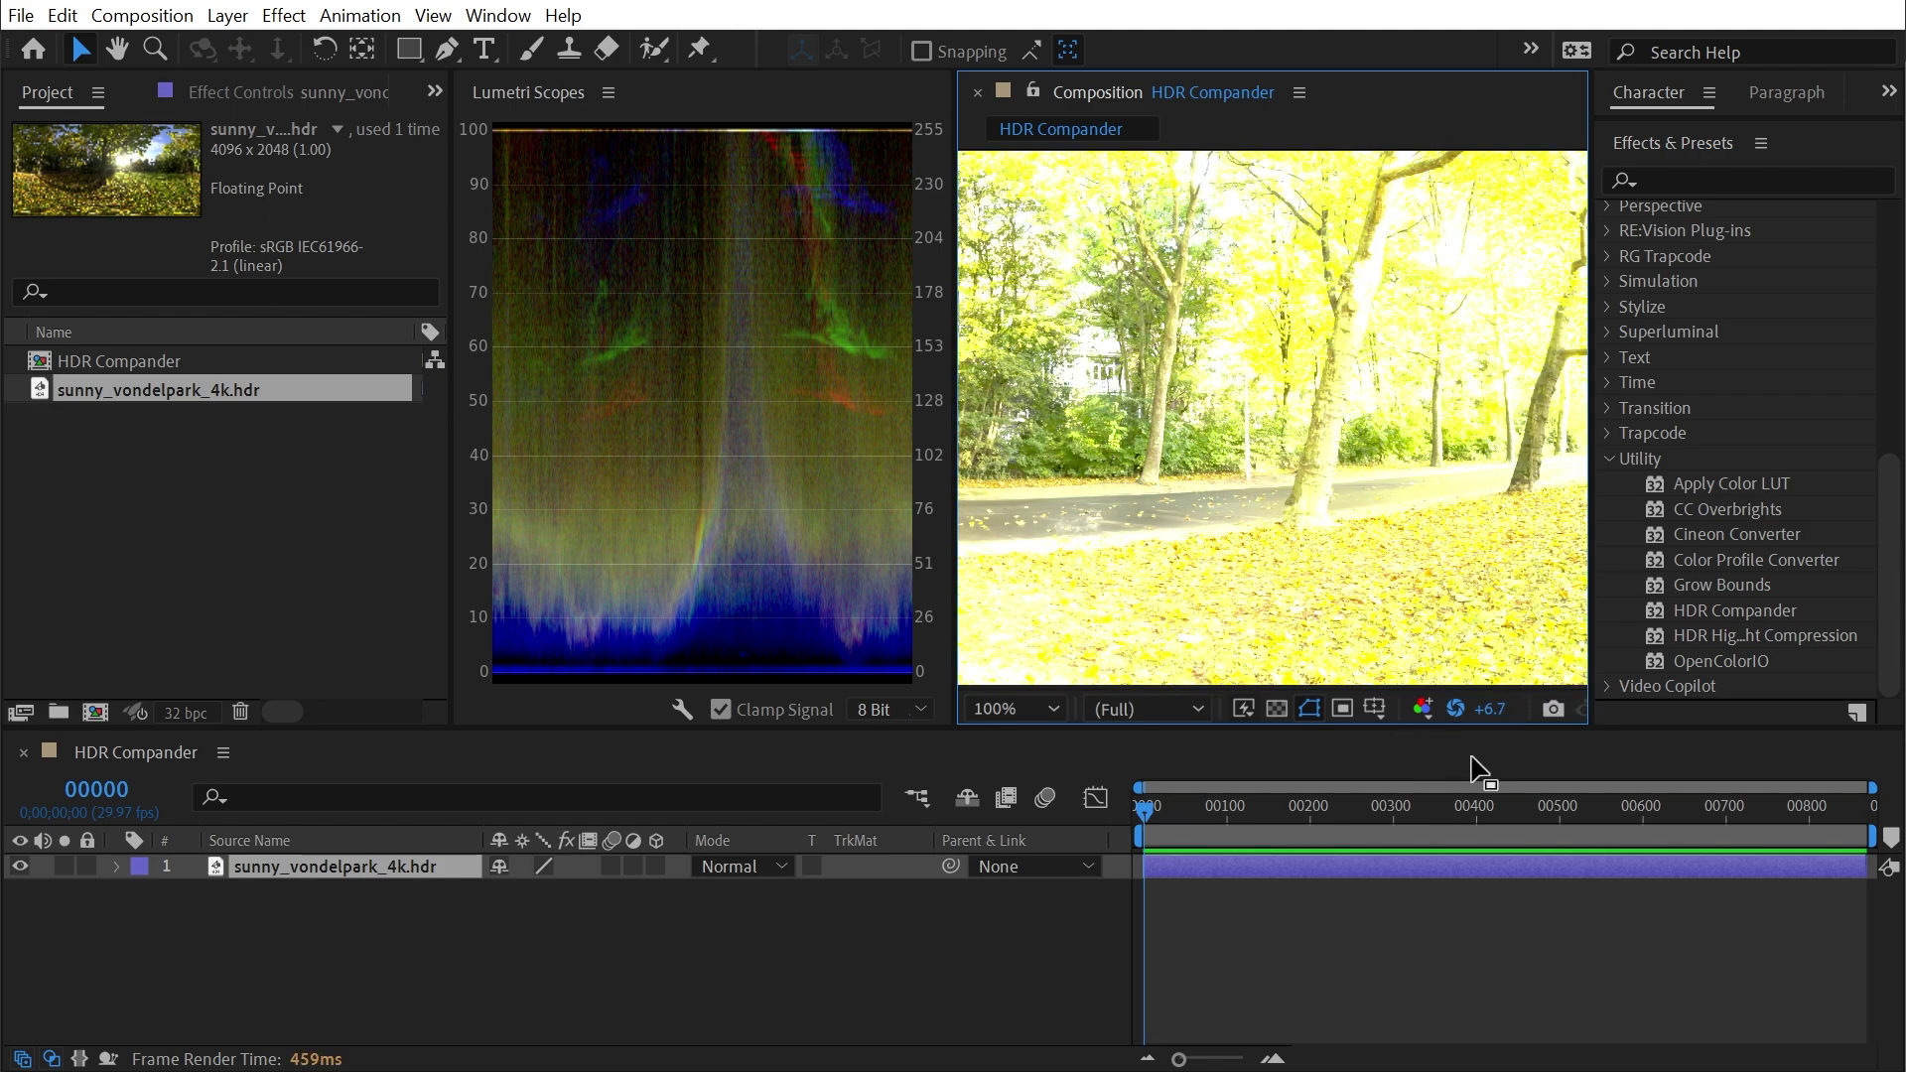
click(1459, 710)
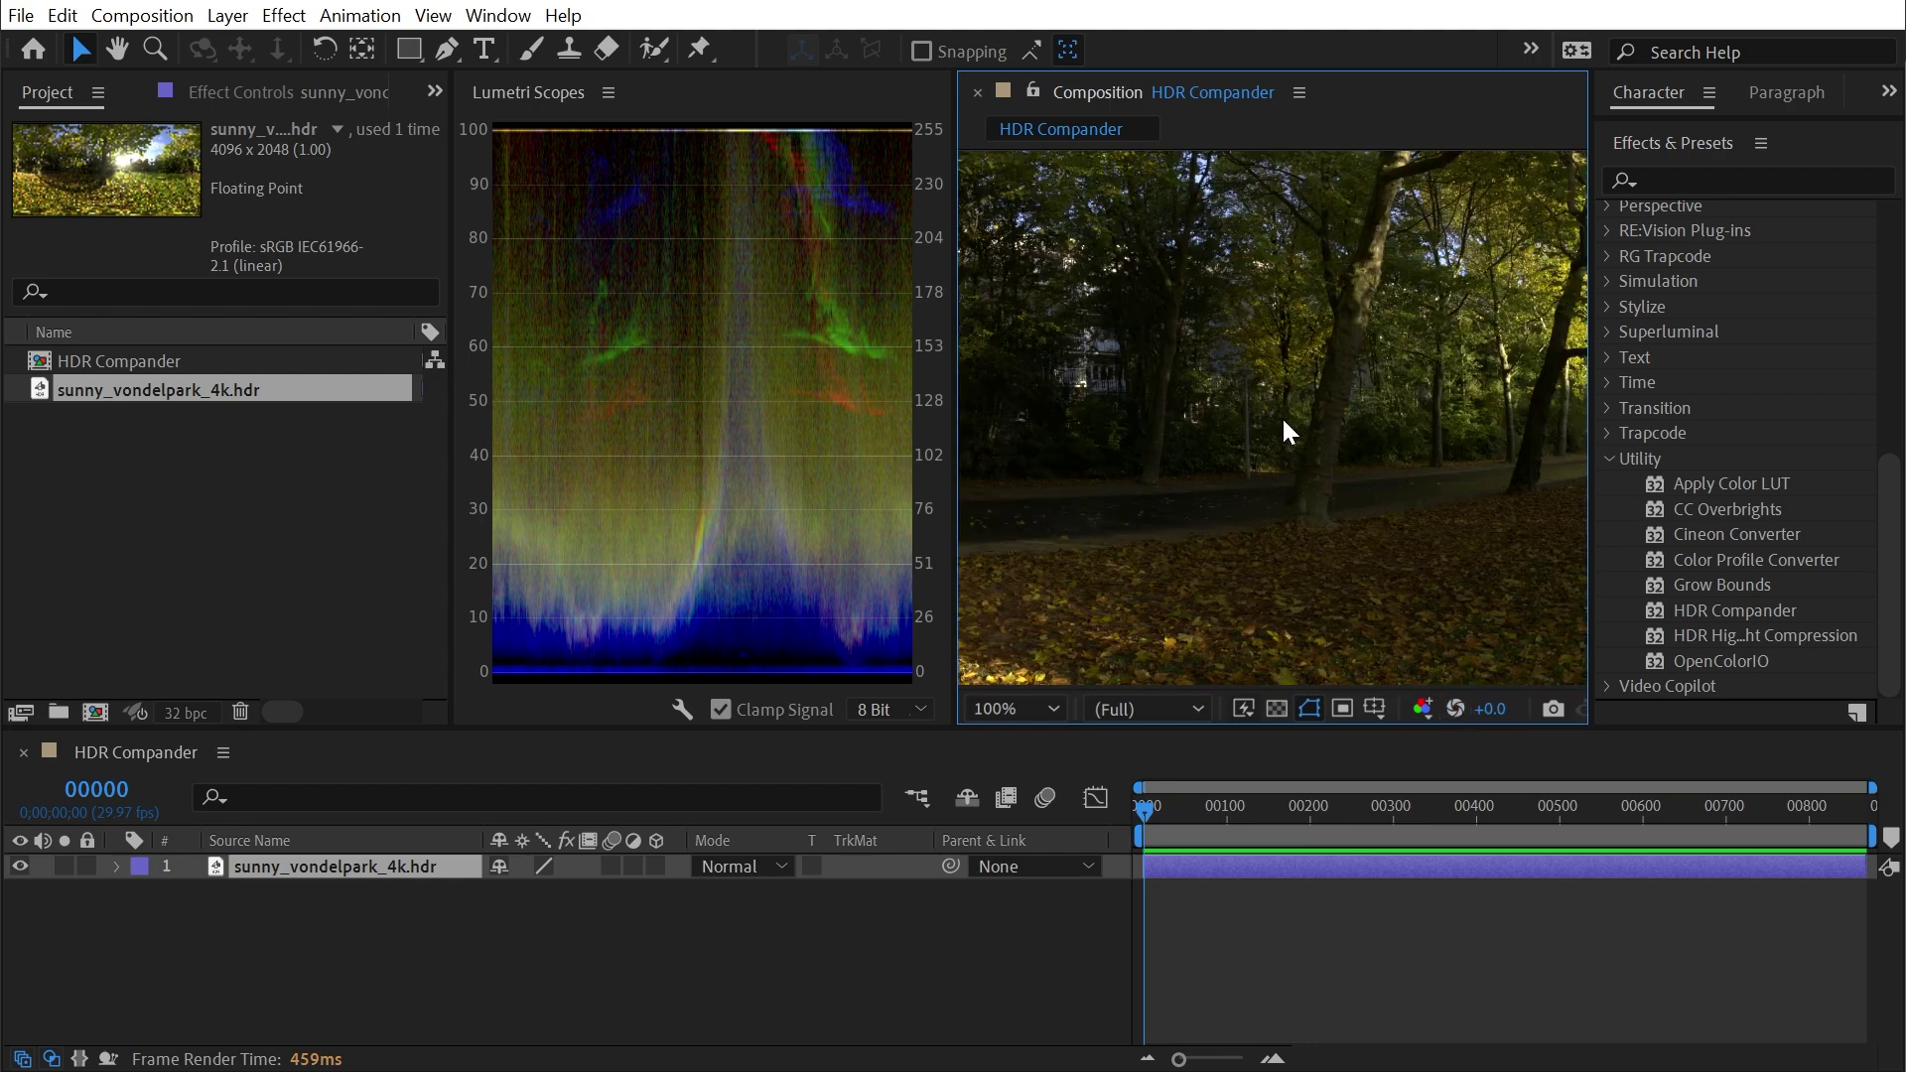
Step: Apply the HDR Compander effect to the sunny_vondelpark_4k.hdr layer
scroll(1287, 415, down, 4)
key(h)
drag(1290, 422, 1125, 419)
key(v)
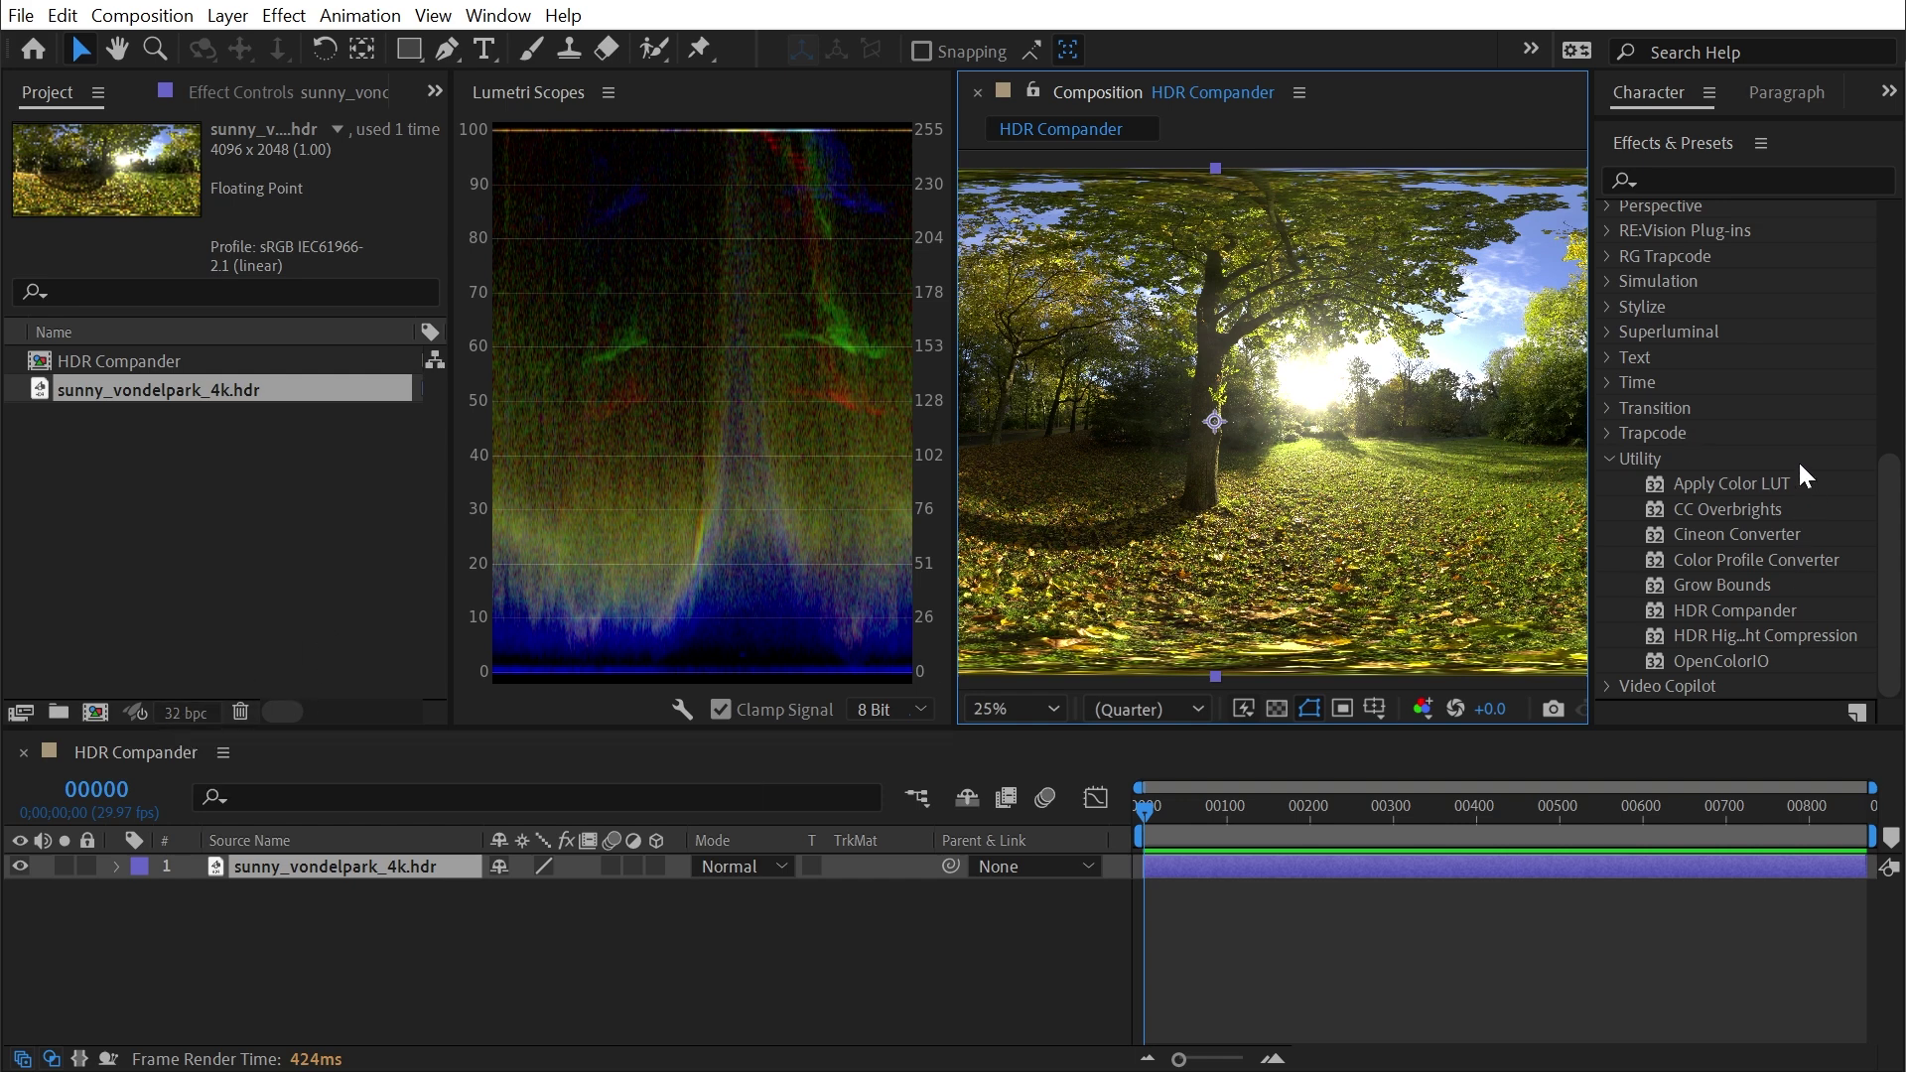
click(1753, 614)
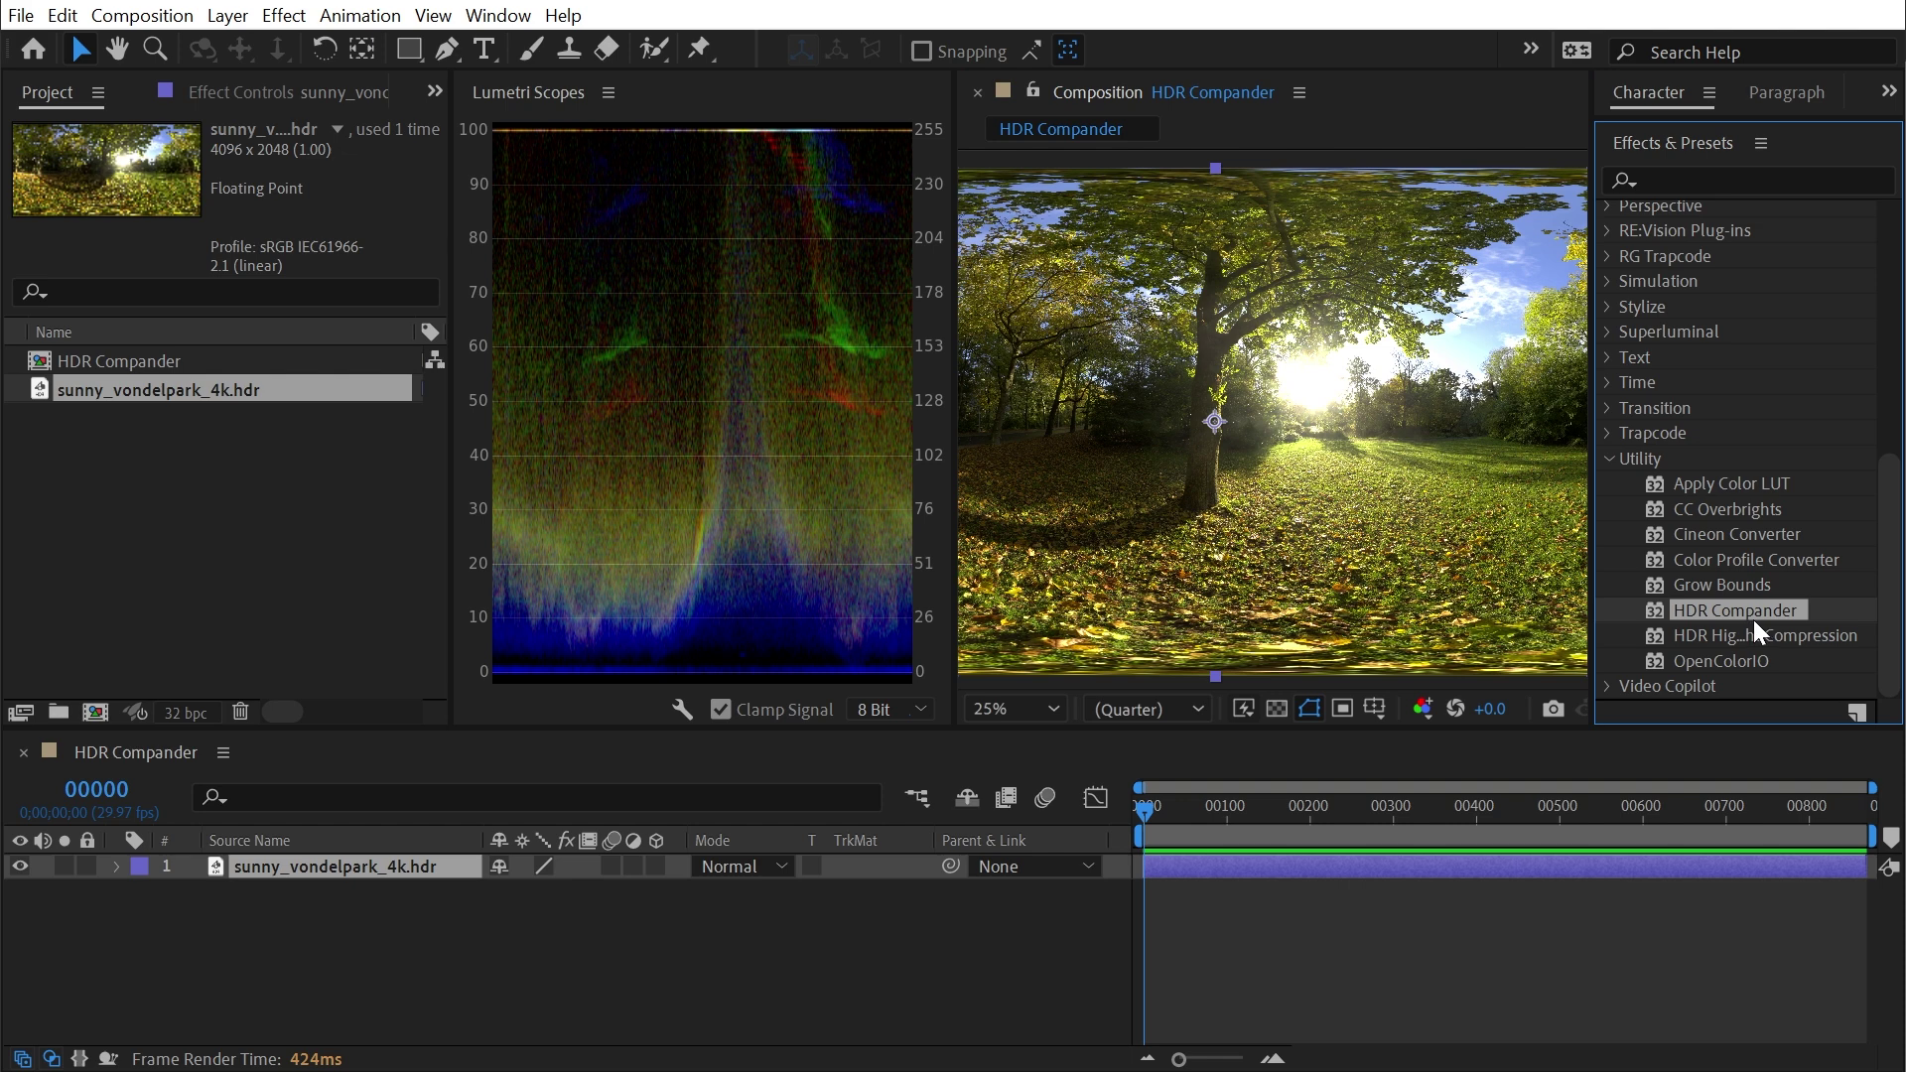
drag(1735, 629, 1318, 372)
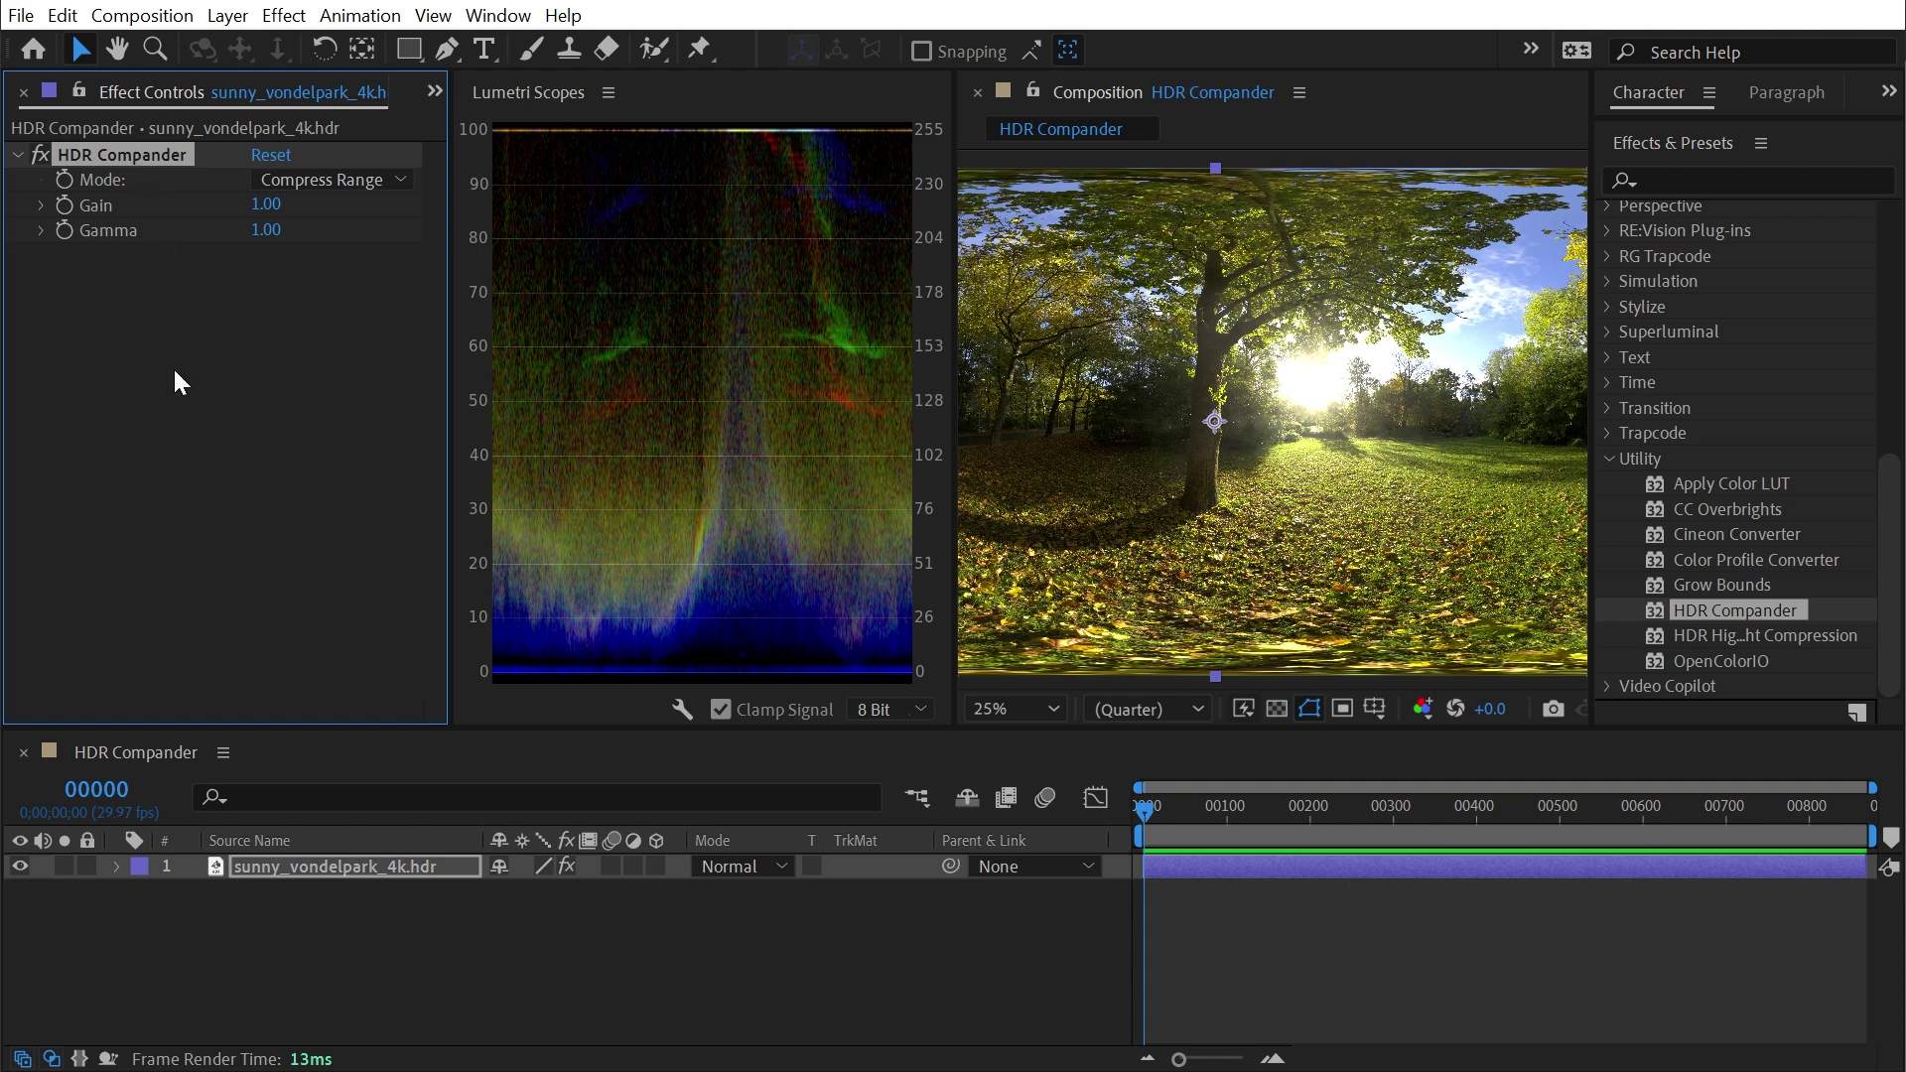
Step: Check the bit-depth badges of the Stylize effects and add Find Edges below HDR Compander on the layer
scroll(1747, 344, up, 4)
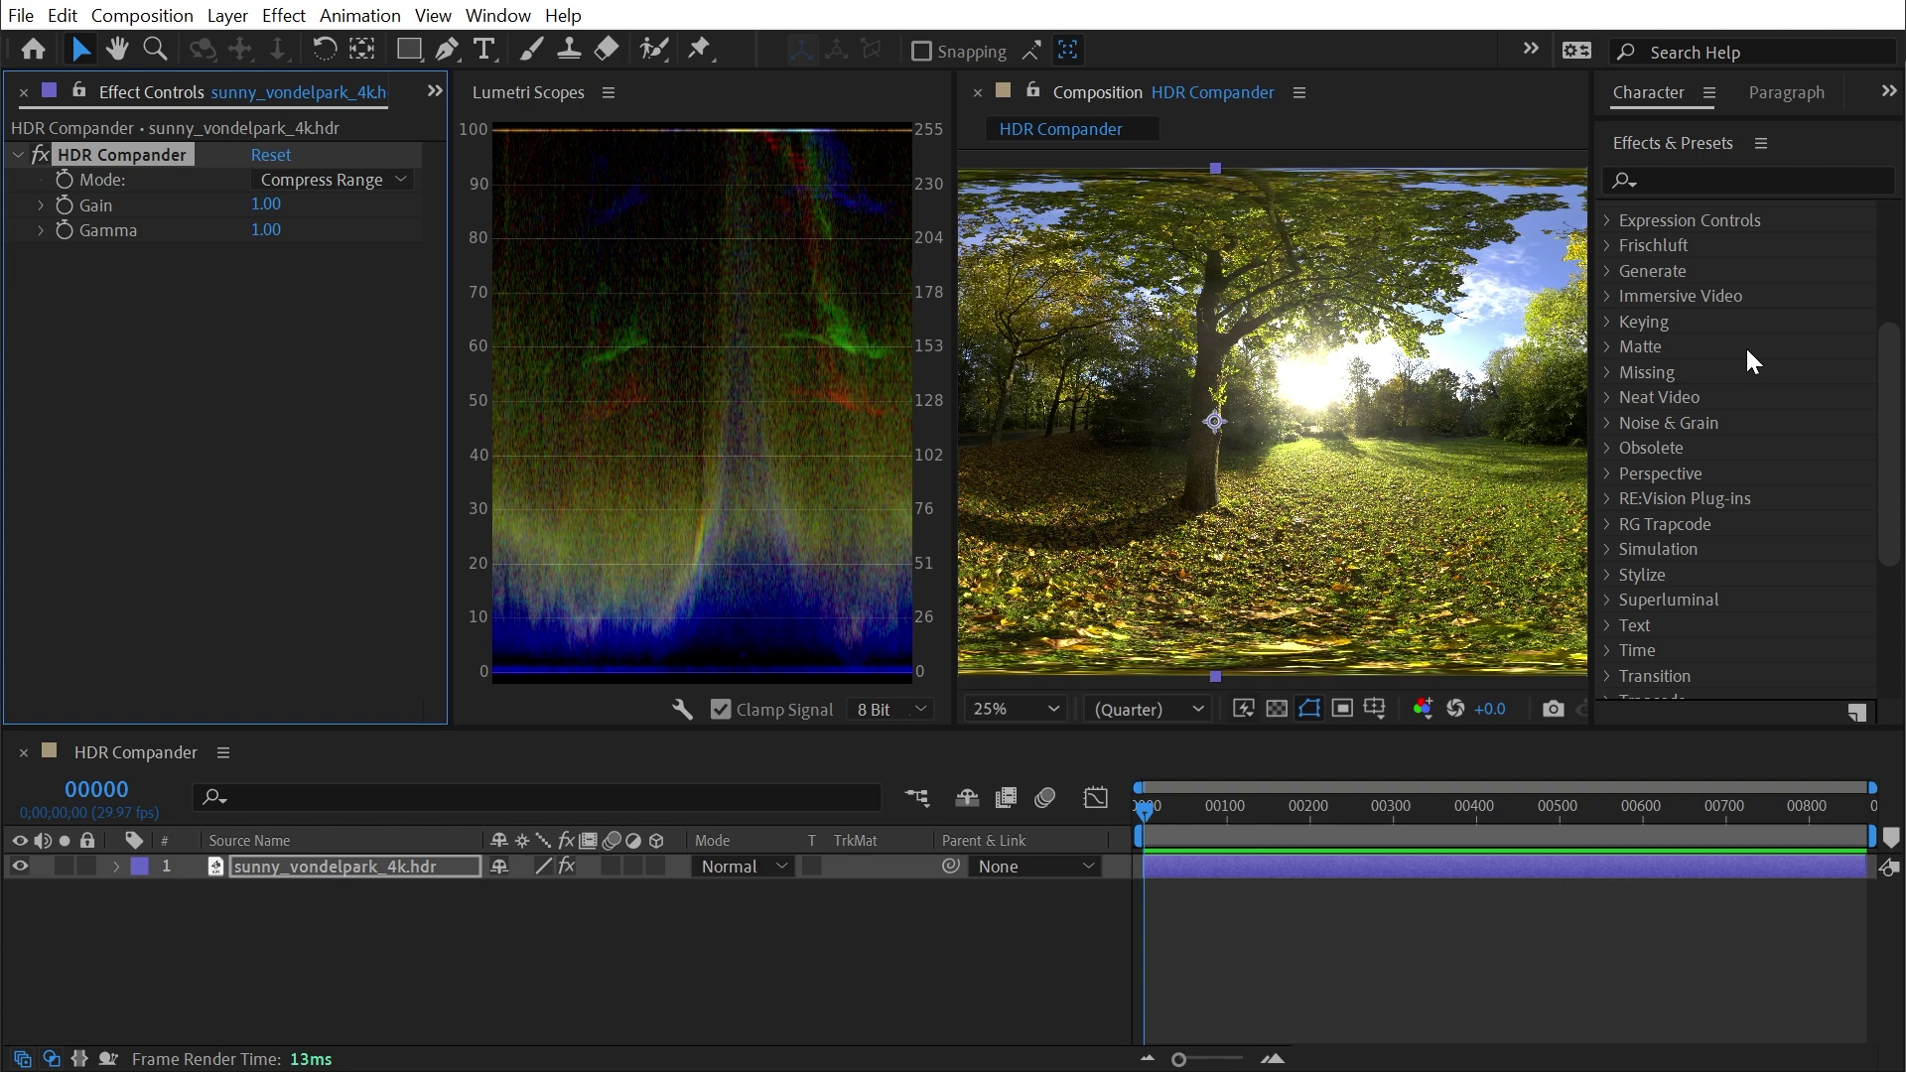
click(1607, 574)
scroll(1736, 487, down, 5)
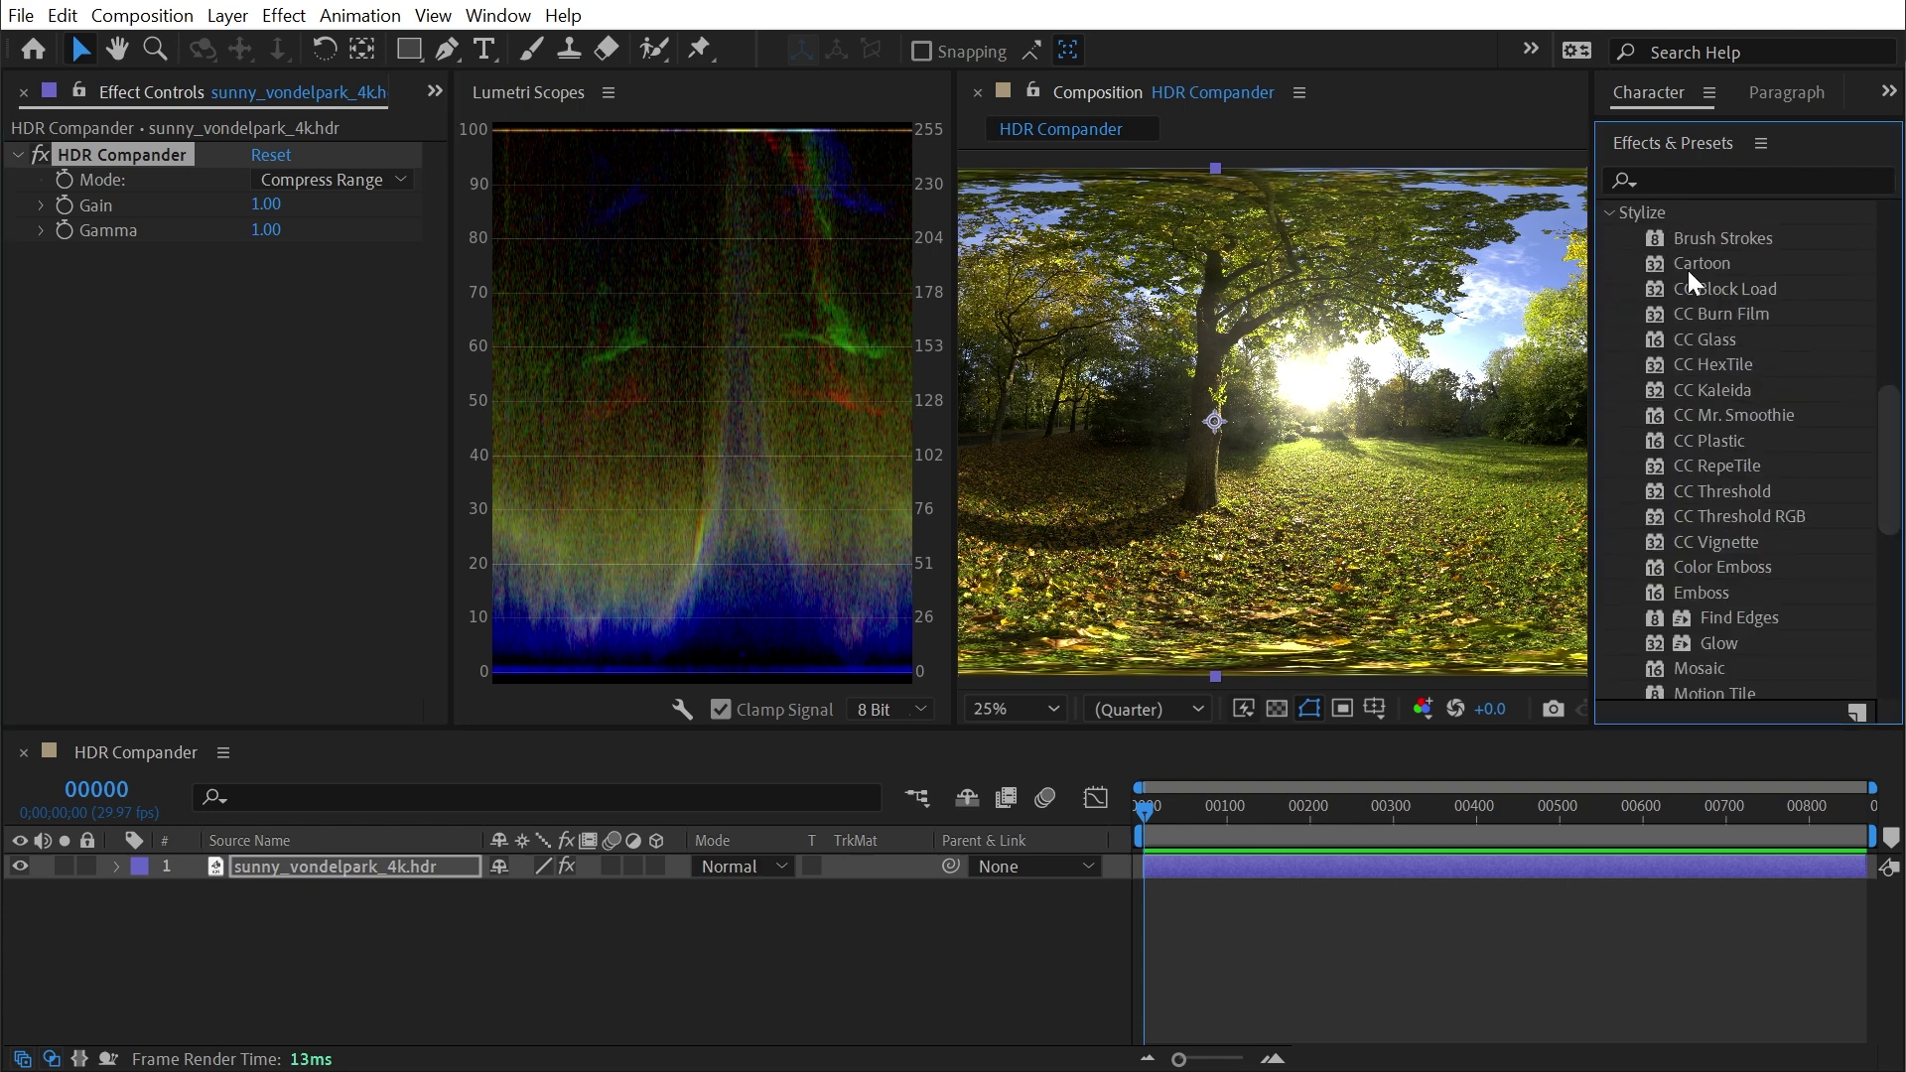
click(1652, 247)
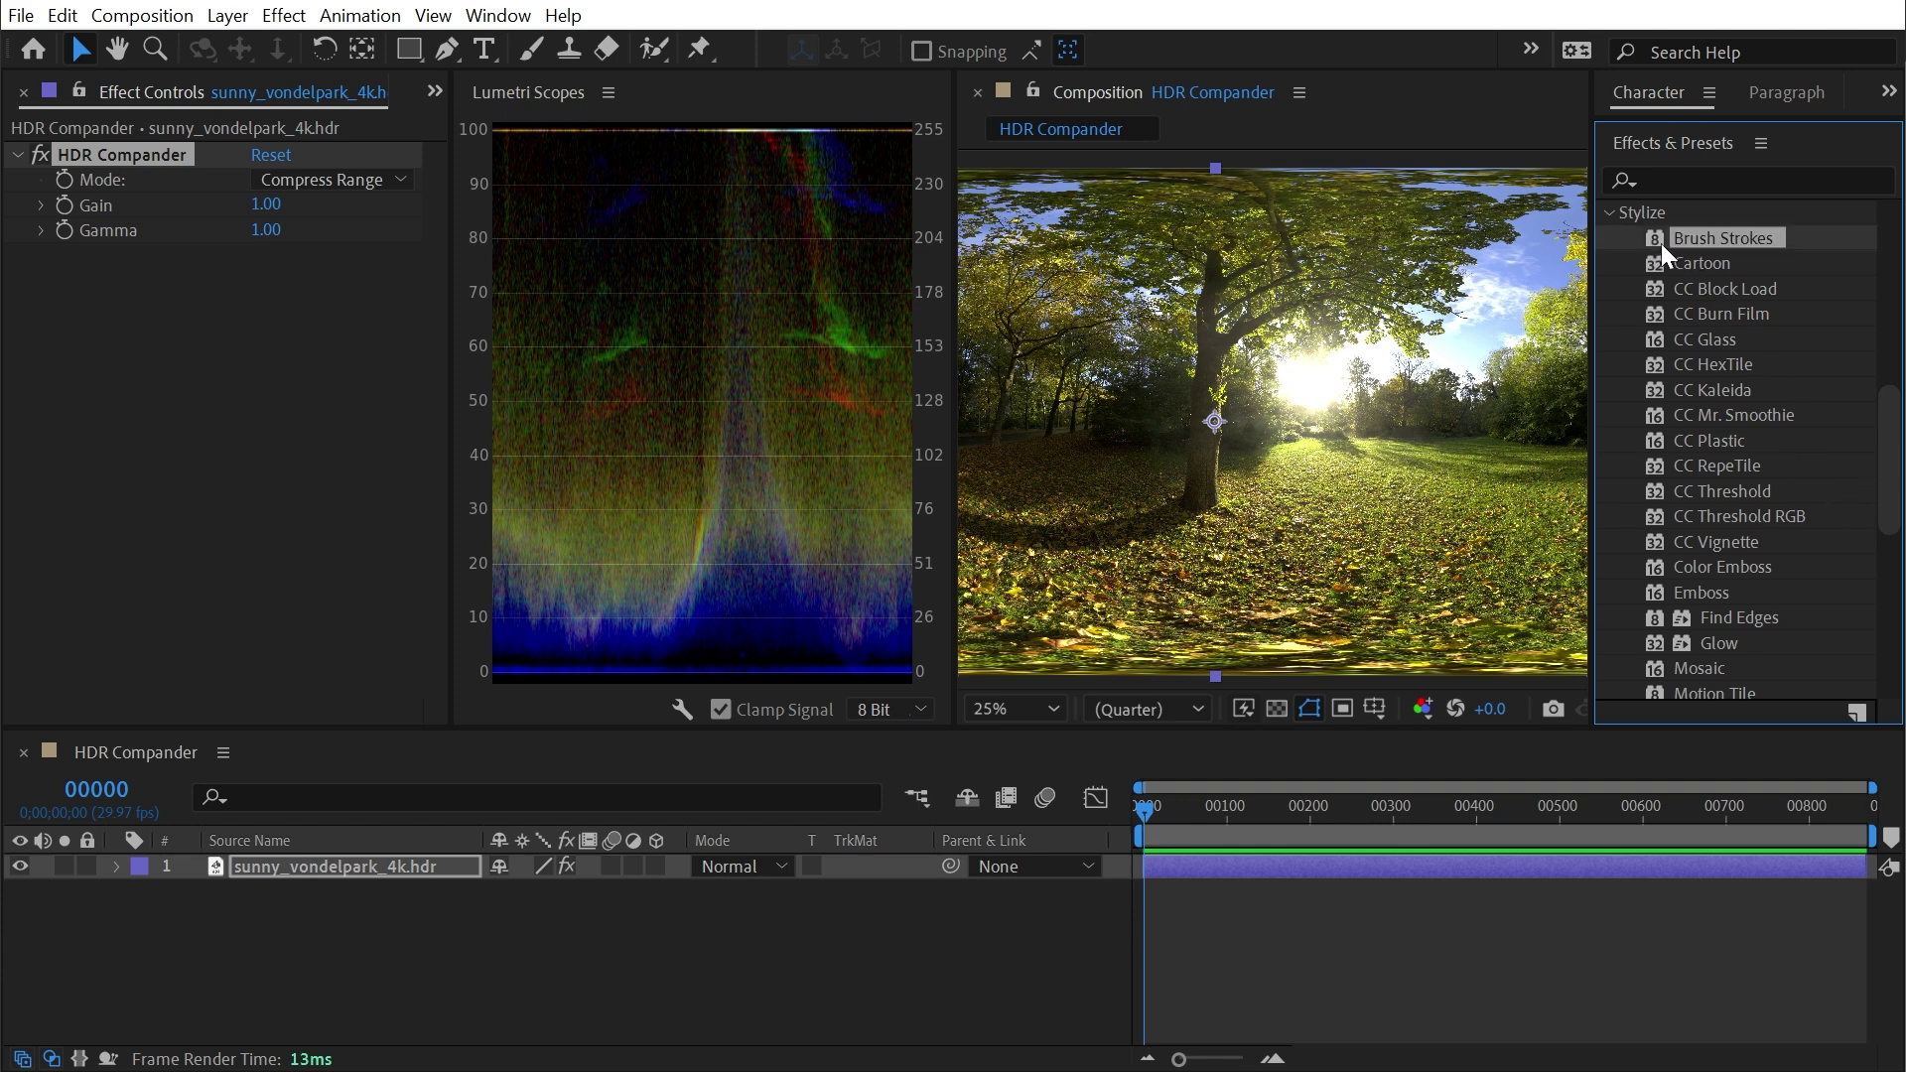
click(1652, 338)
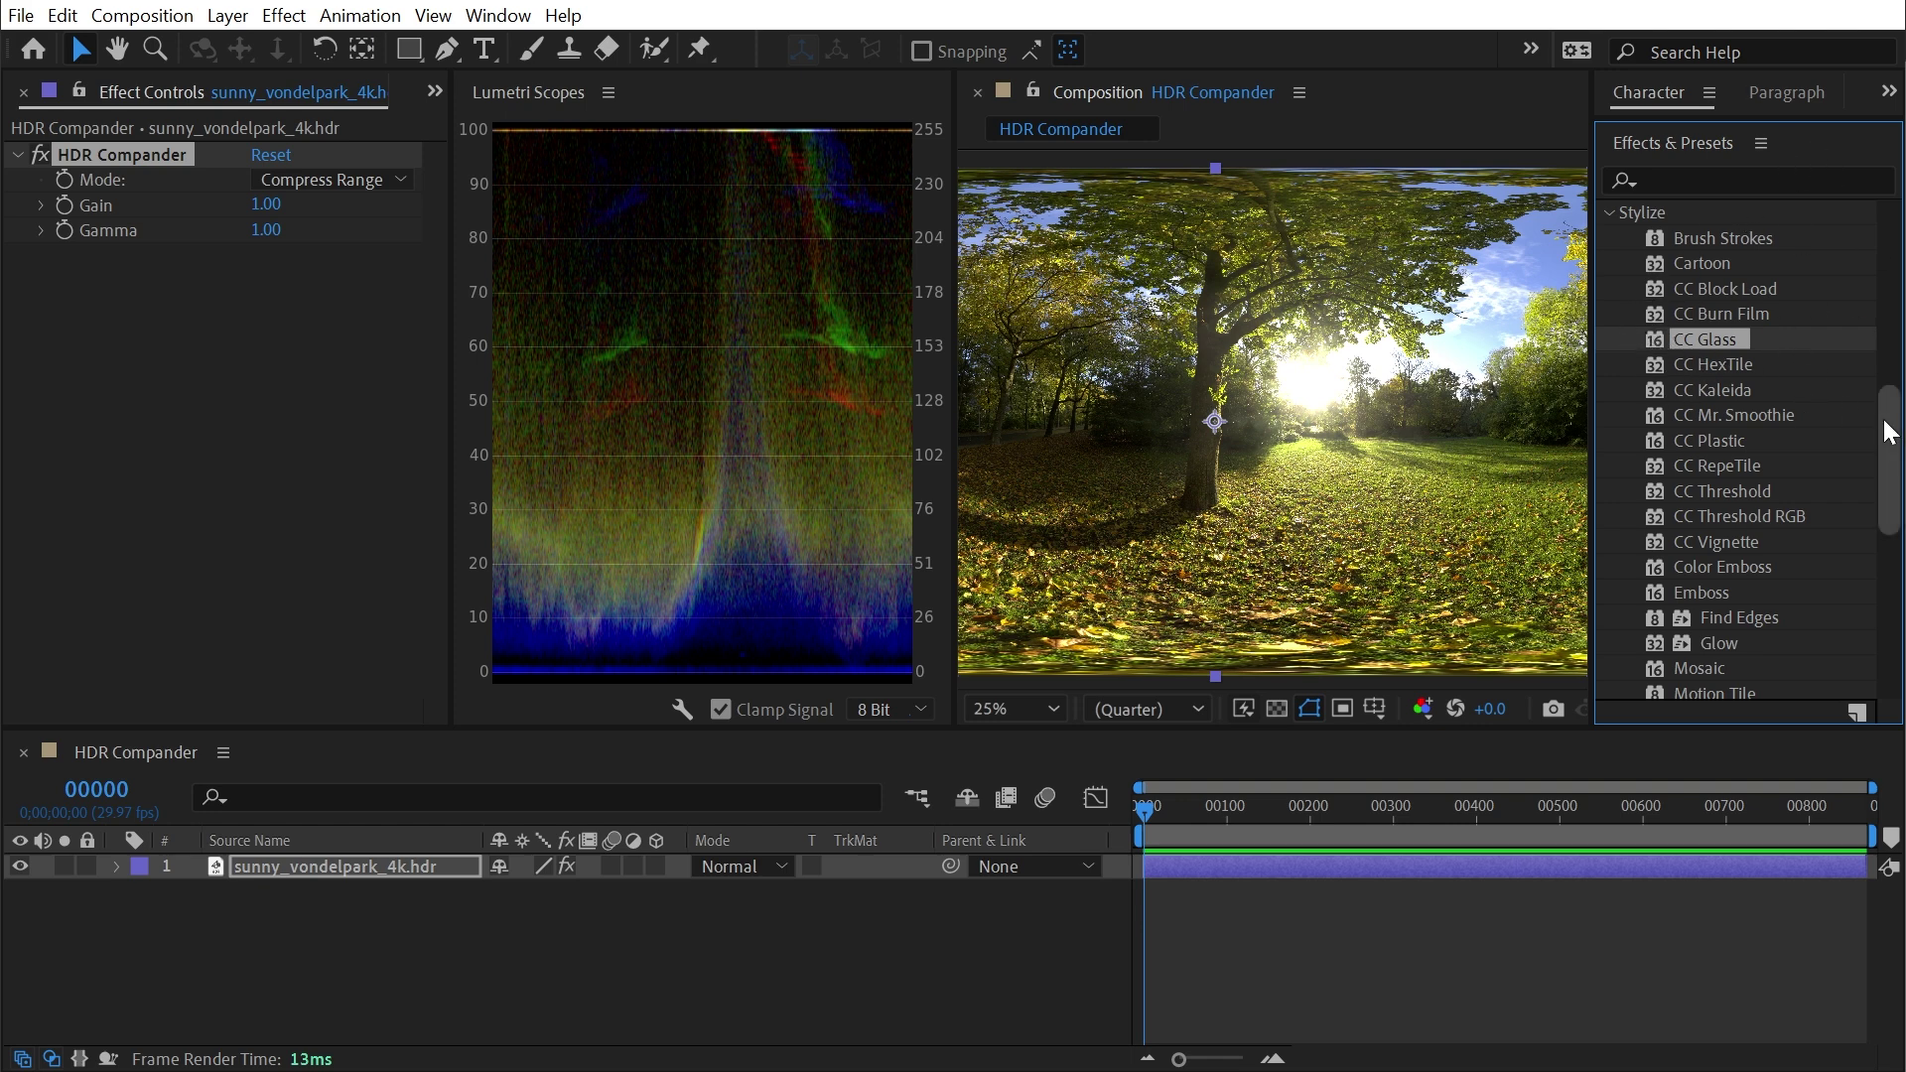
mouse_move(1887, 417)
mouse_down()
mouse_move(1888, 457)
mouse_move(1836, 402)
mouse_up()
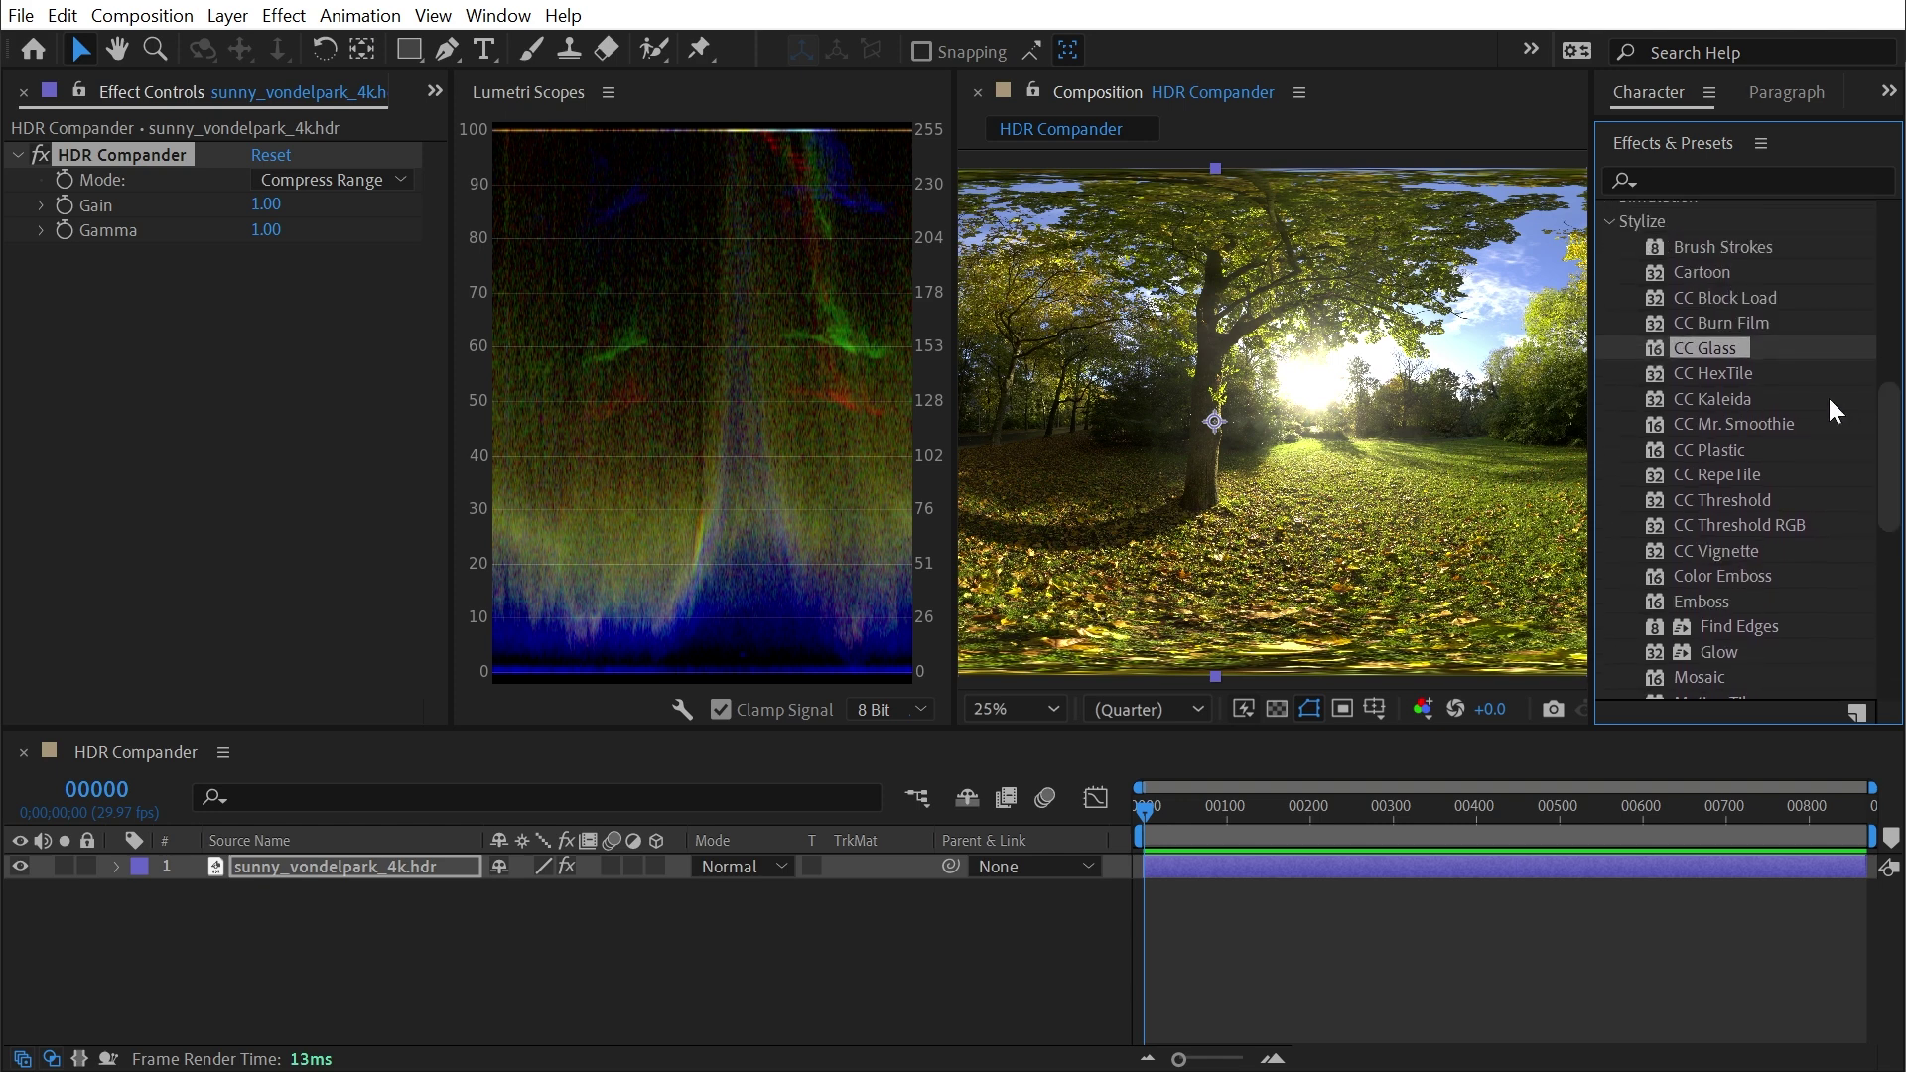
drag(1741, 625, 297, 339)
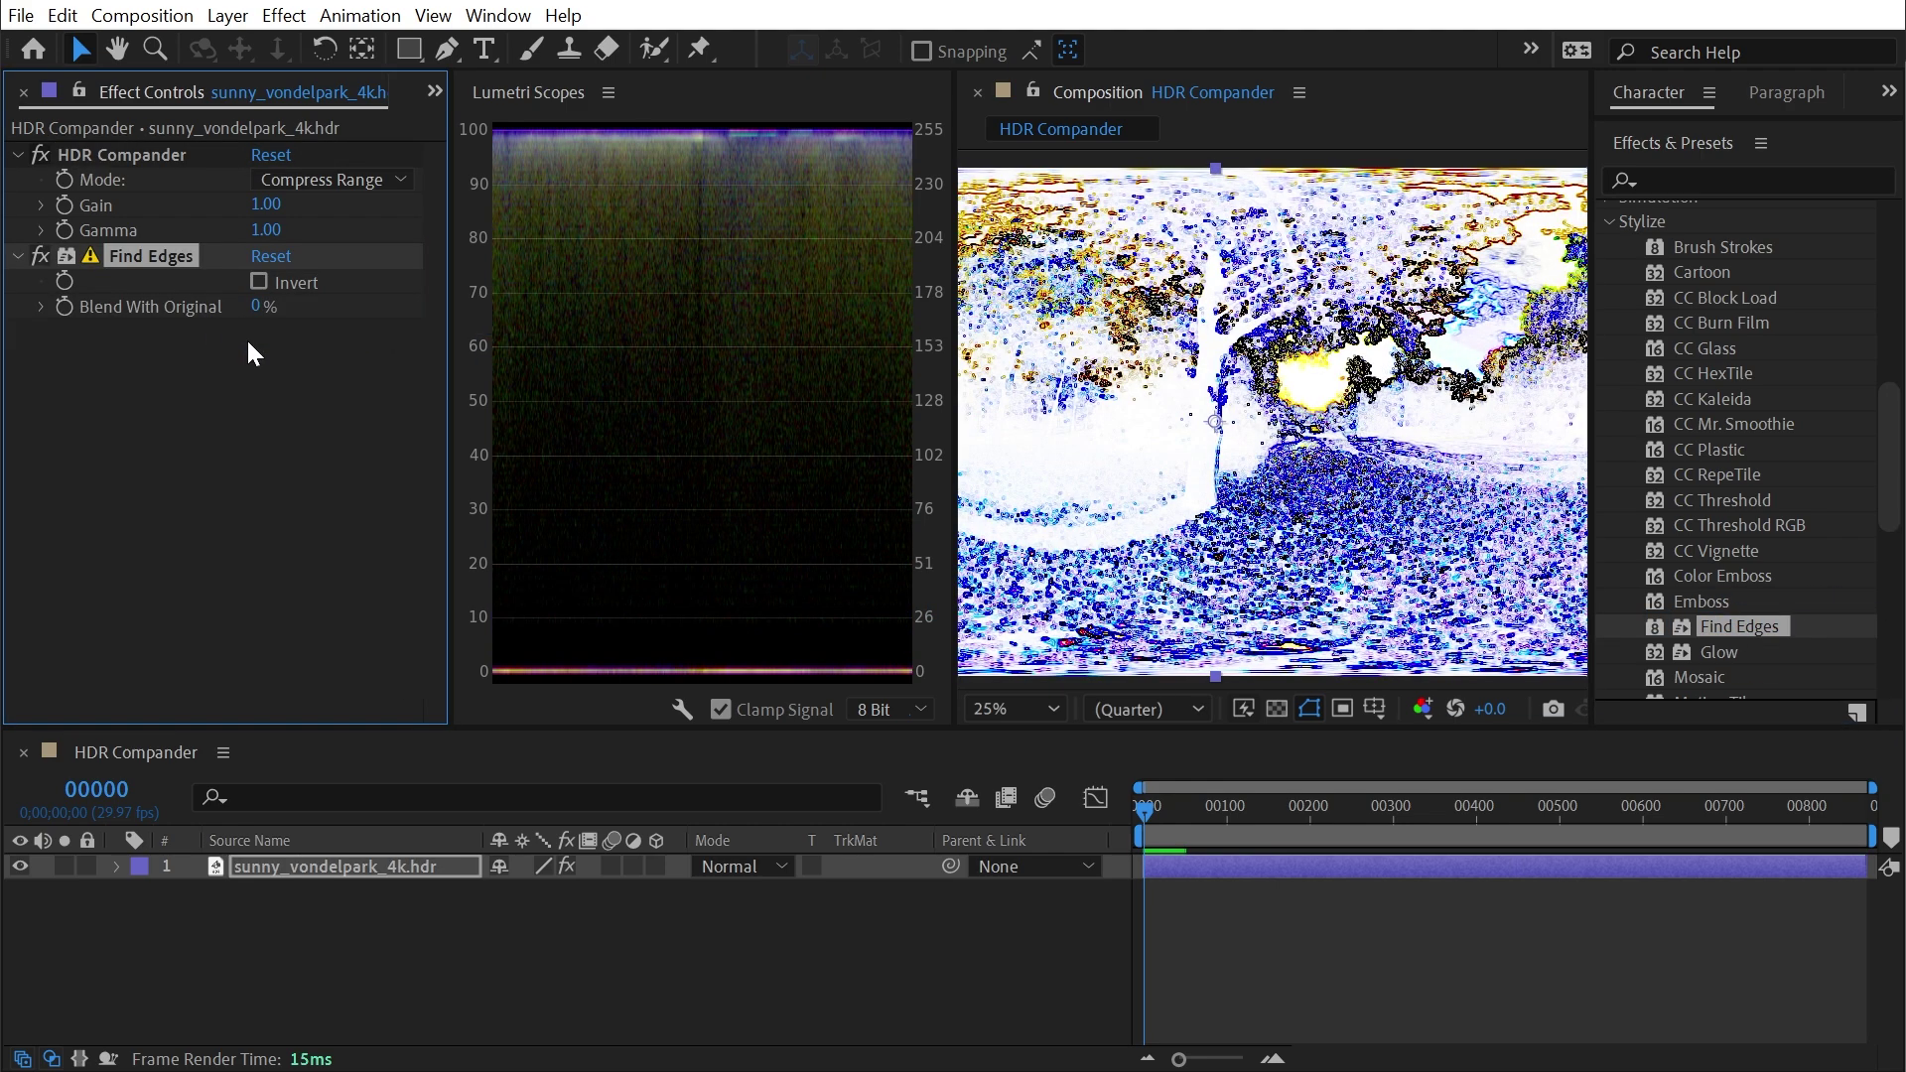
Step: Read the bit-depth warning on Find Edges and set its Blend With Original to 100%
click(88, 258)
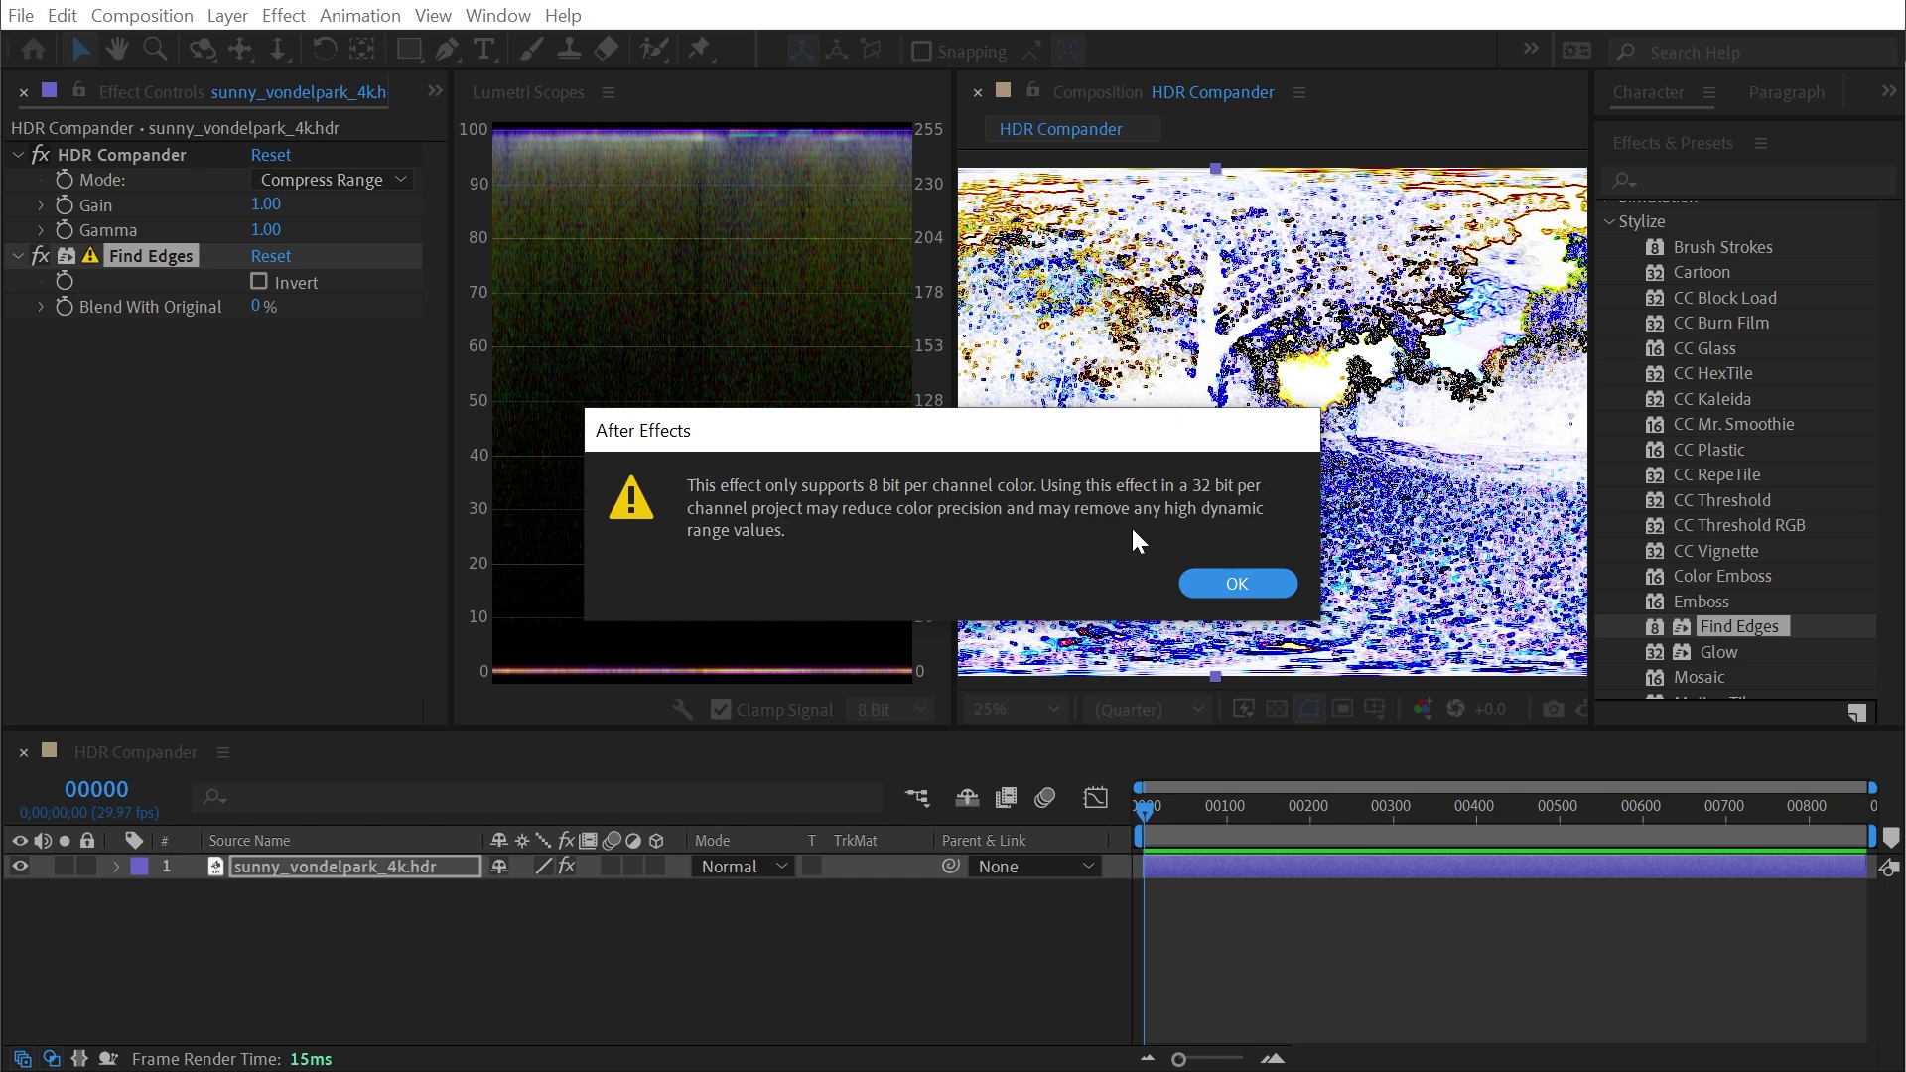
click(1245, 587)
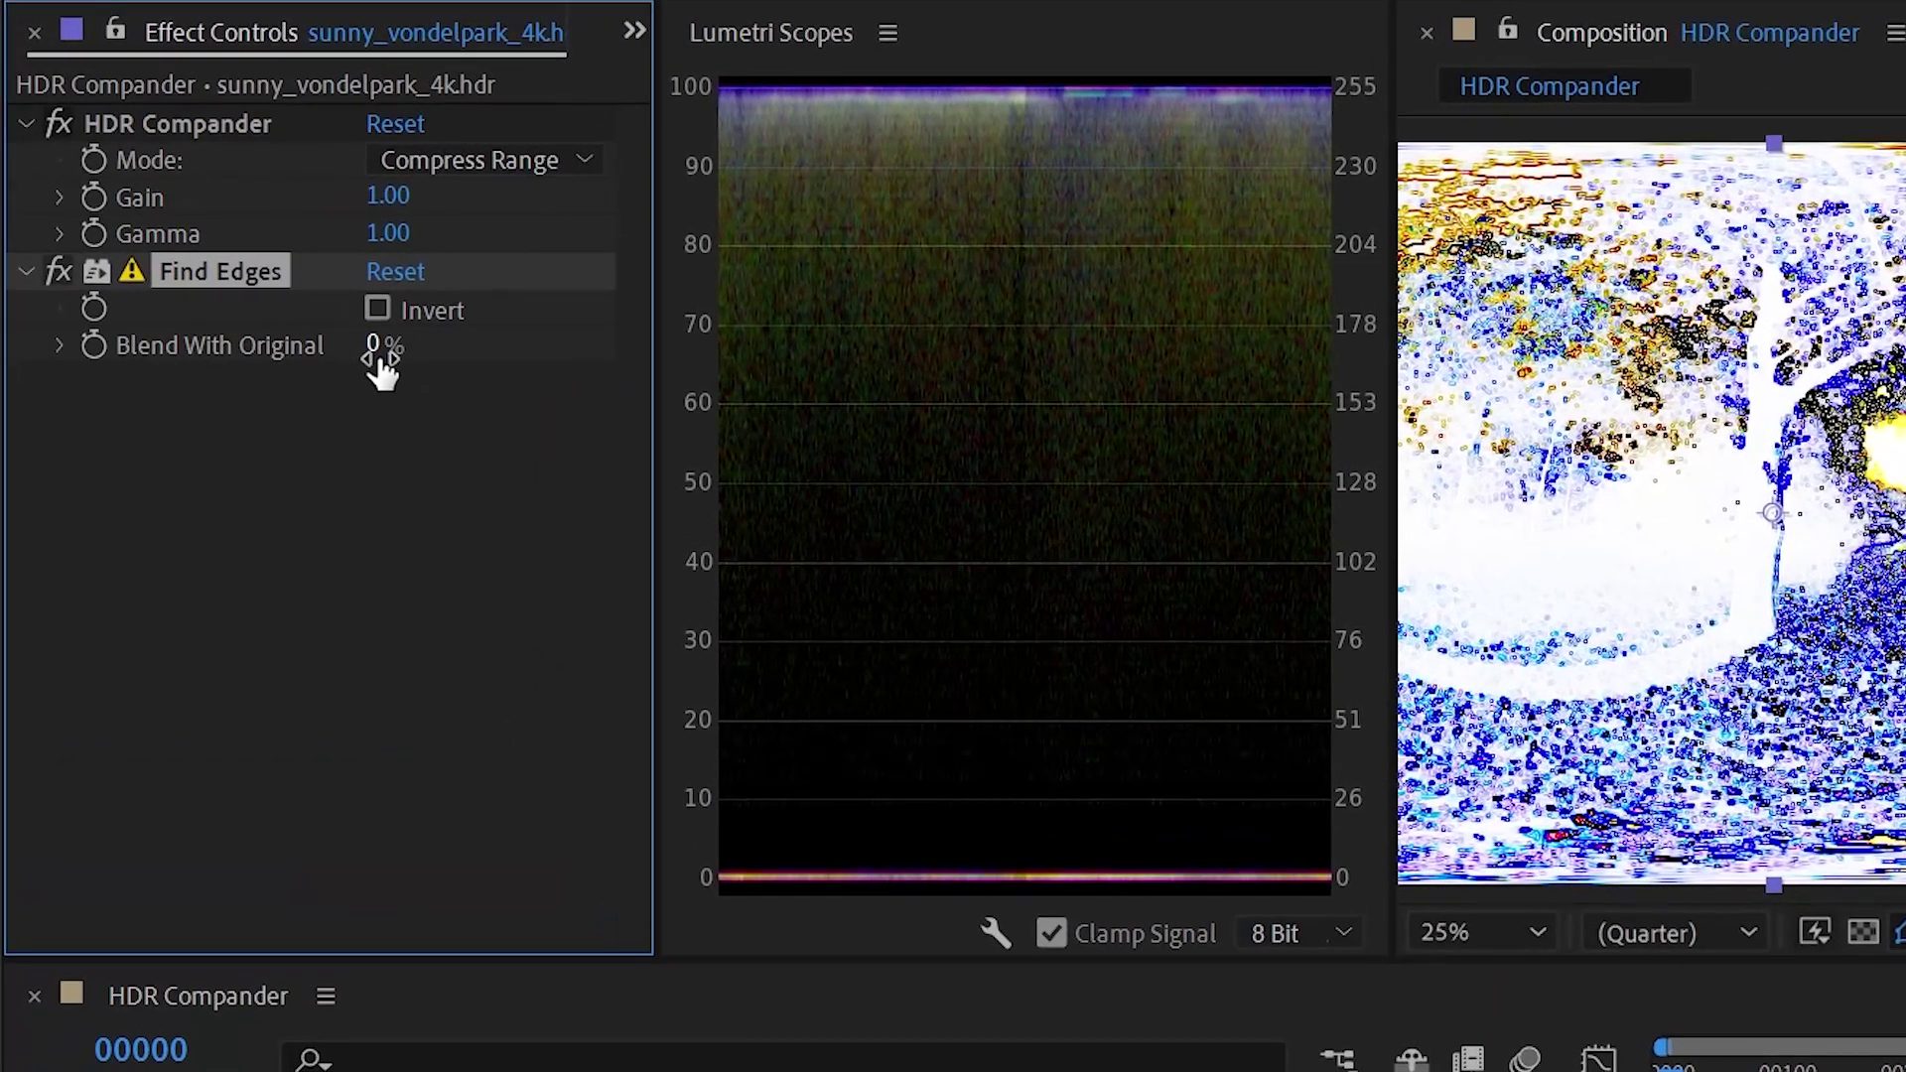
drag(257, 309, 349, 314)
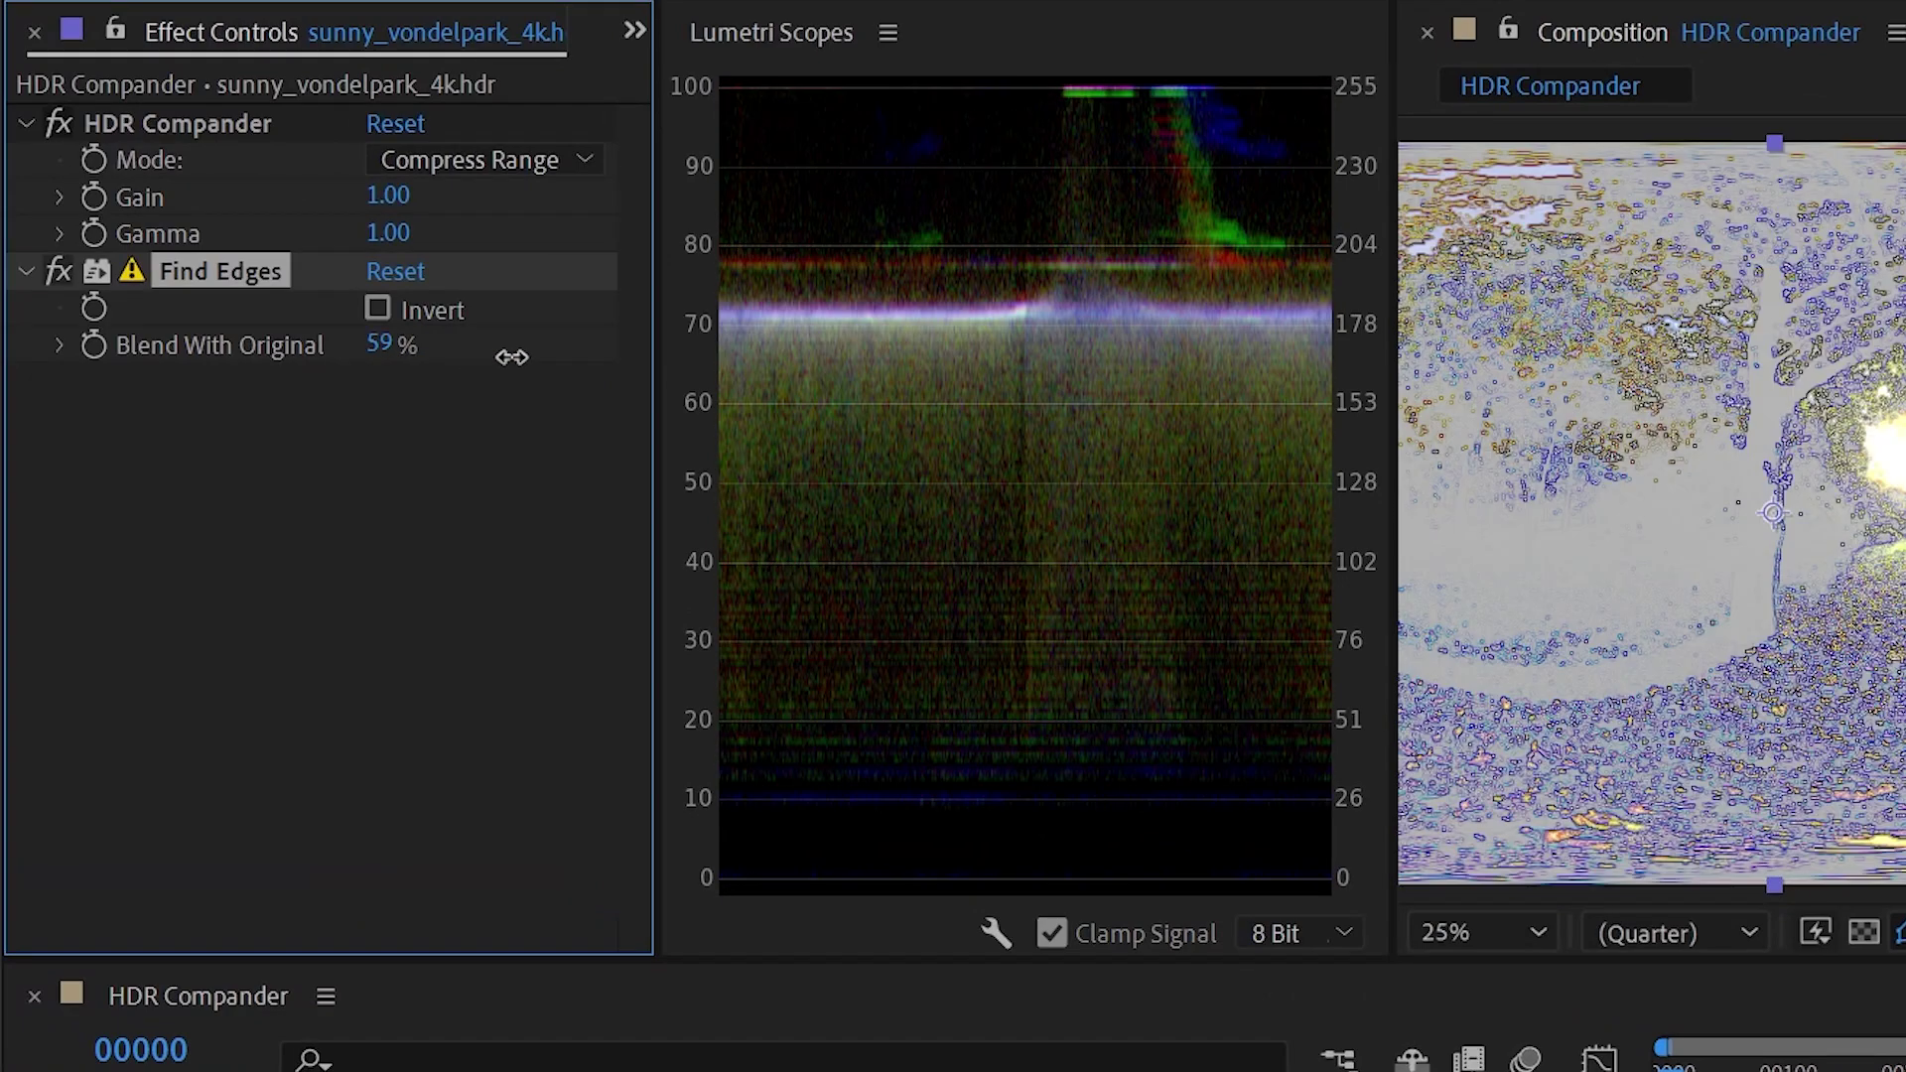
drag(511, 357, 693, 371)
Step: Toggle Find Edges off and on to compare how it affects the image's RGB waveform in Lumetri Scopes
click(59, 270)
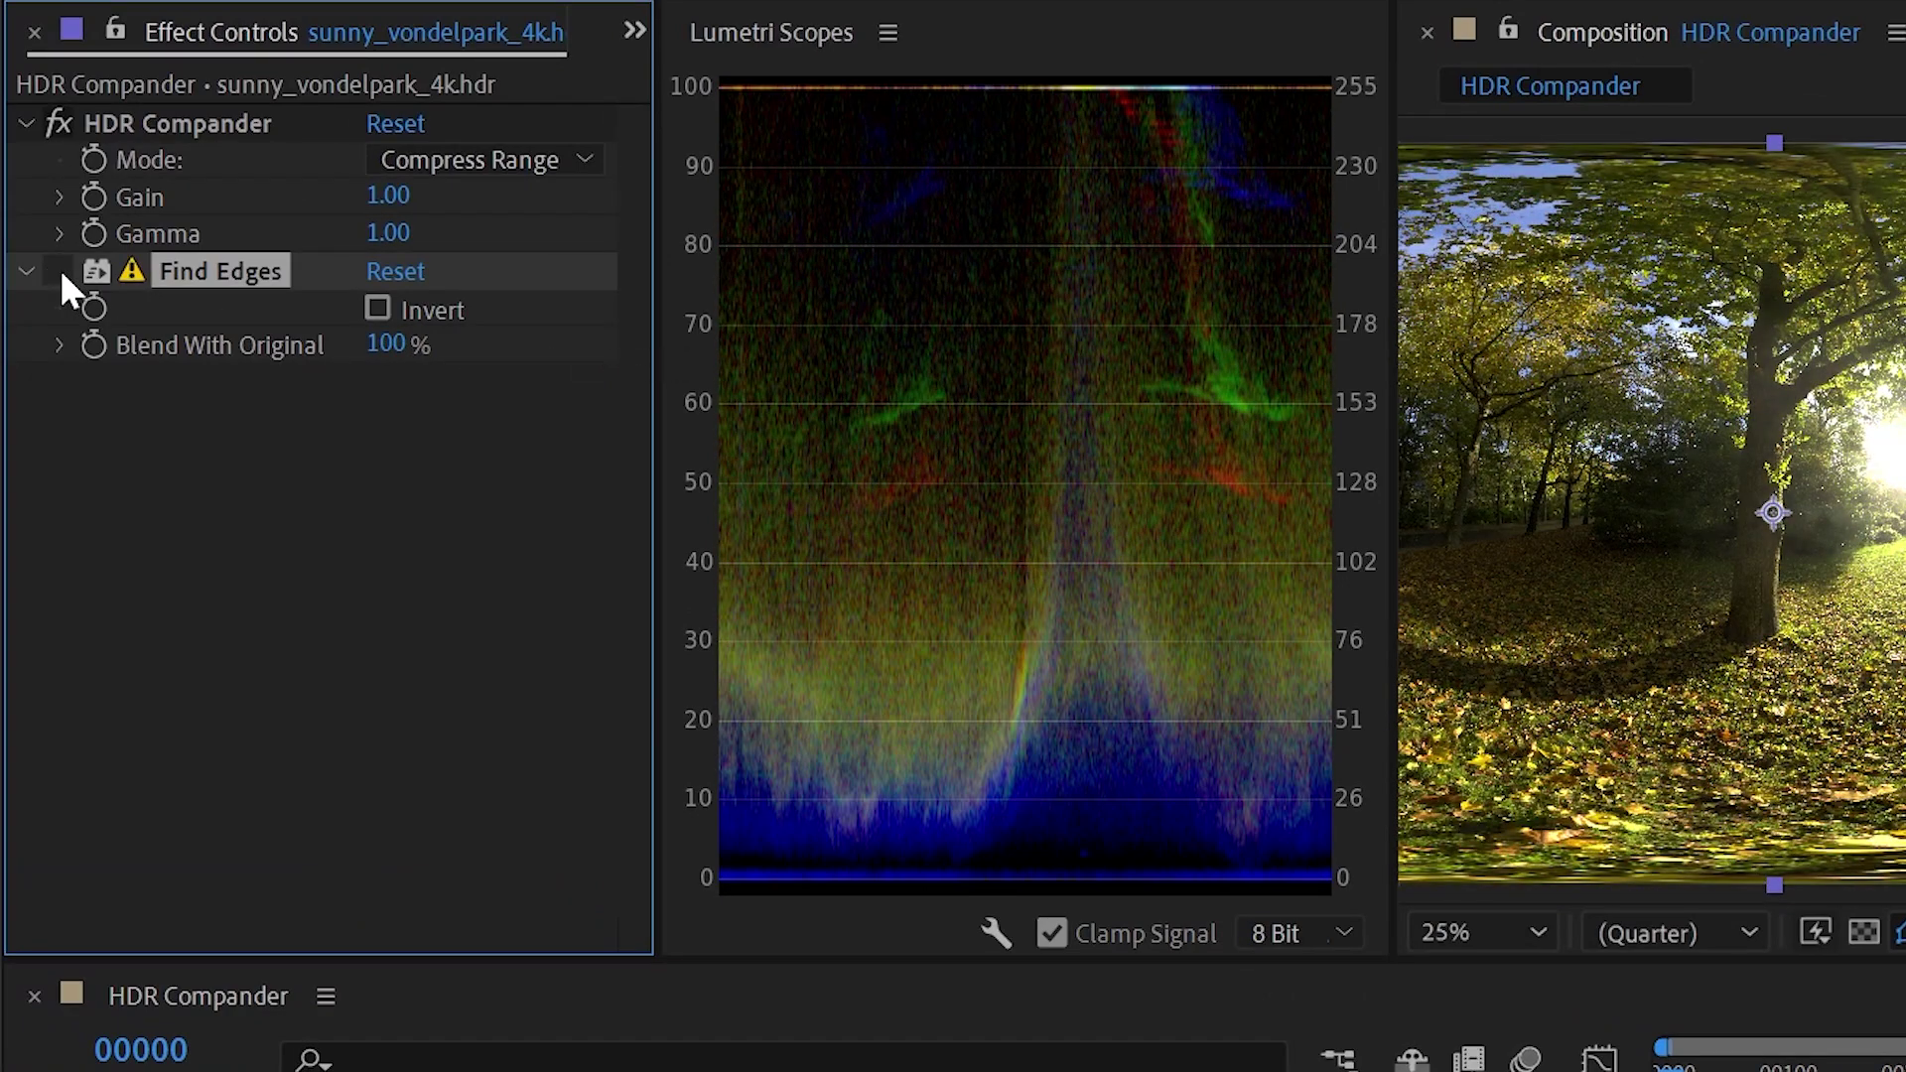
click(60, 270)
click(60, 270)
click(60, 270)
click(60, 268)
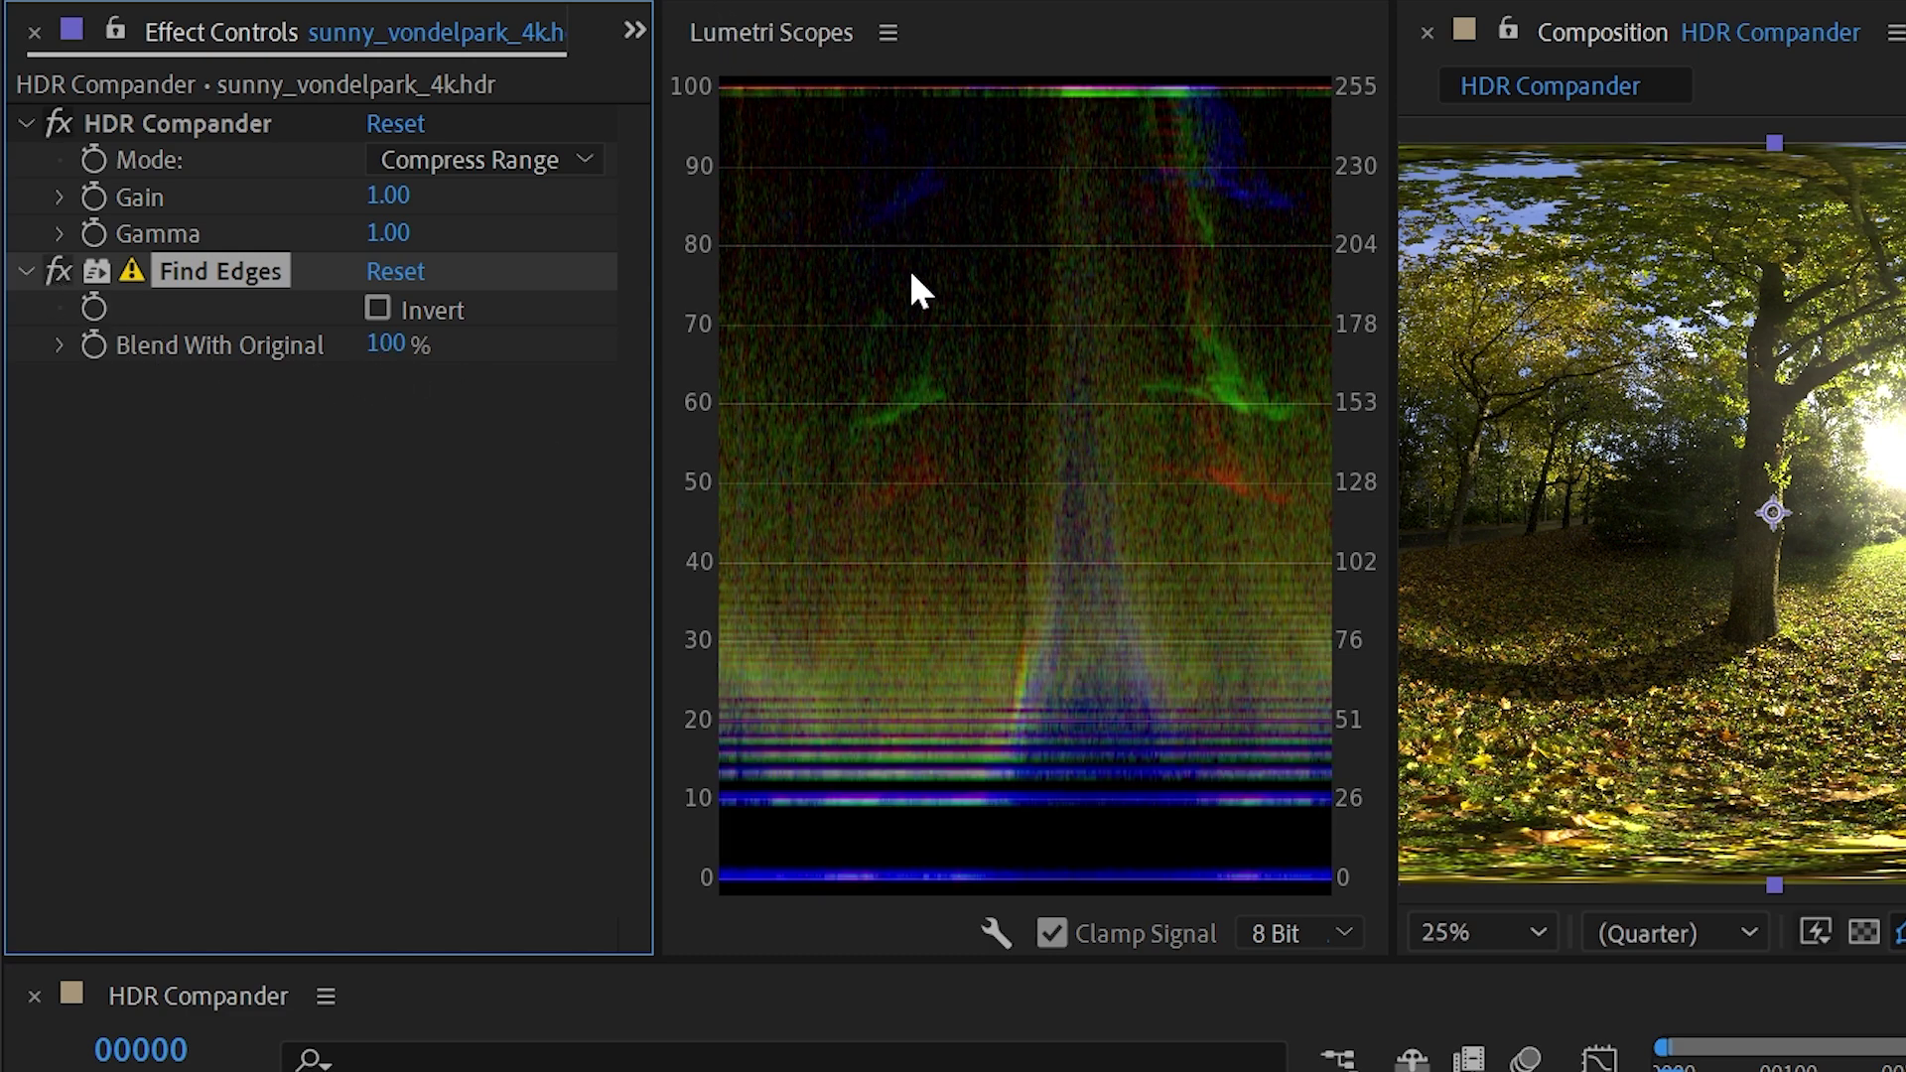
right_click(926, 295)
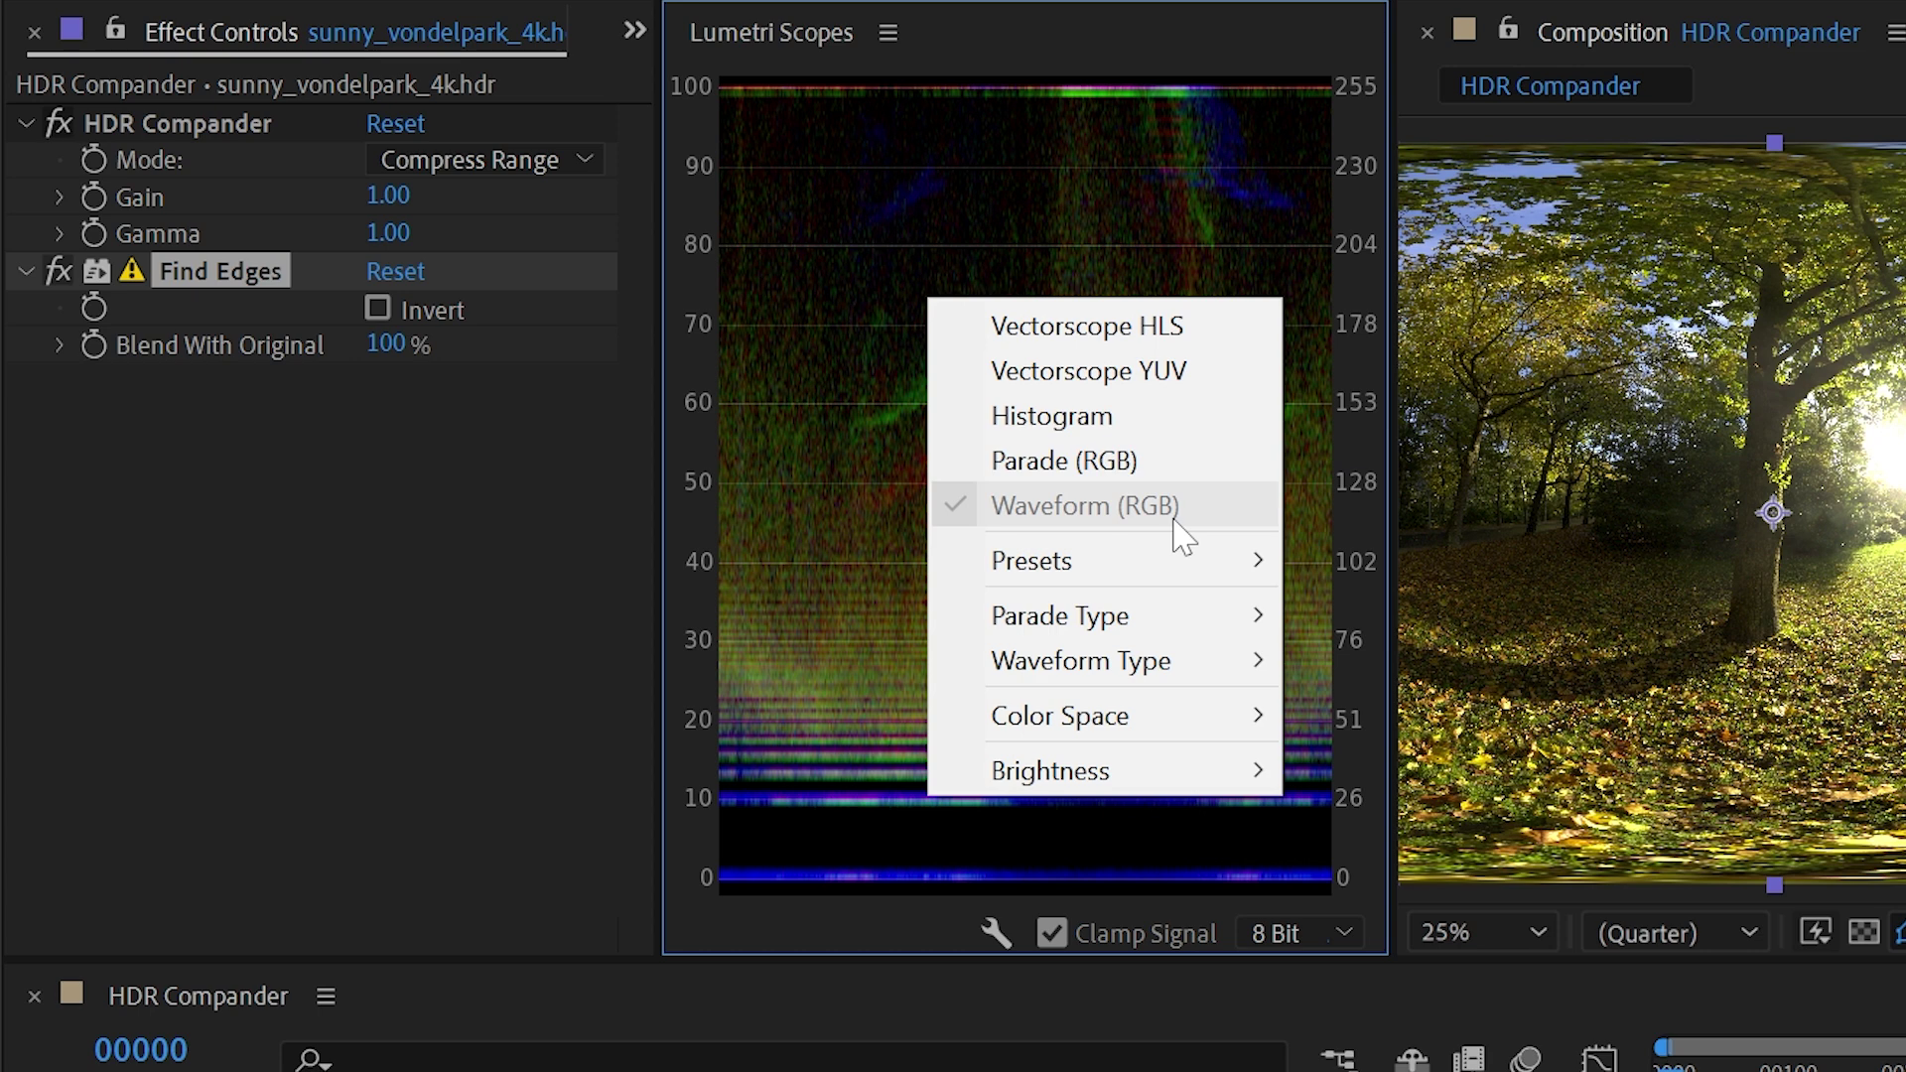
key(Escape)
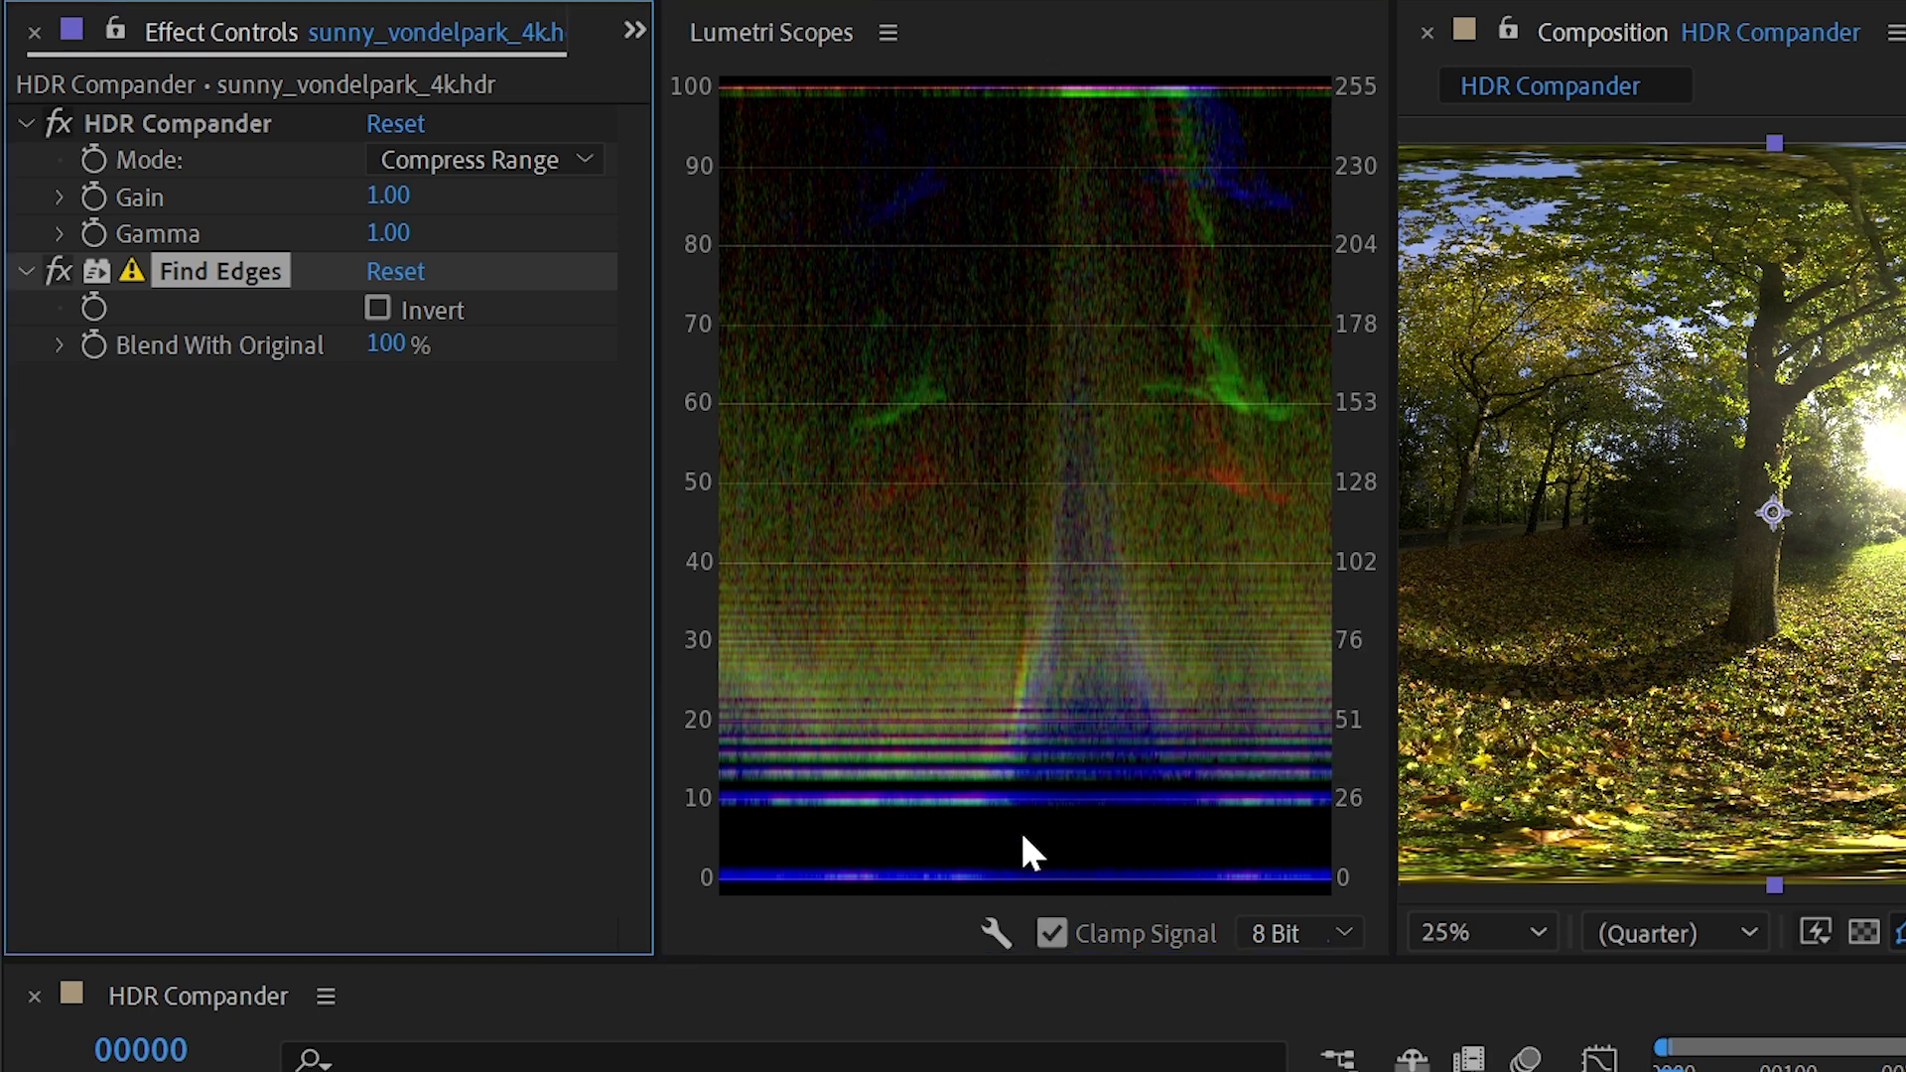
click(61, 266)
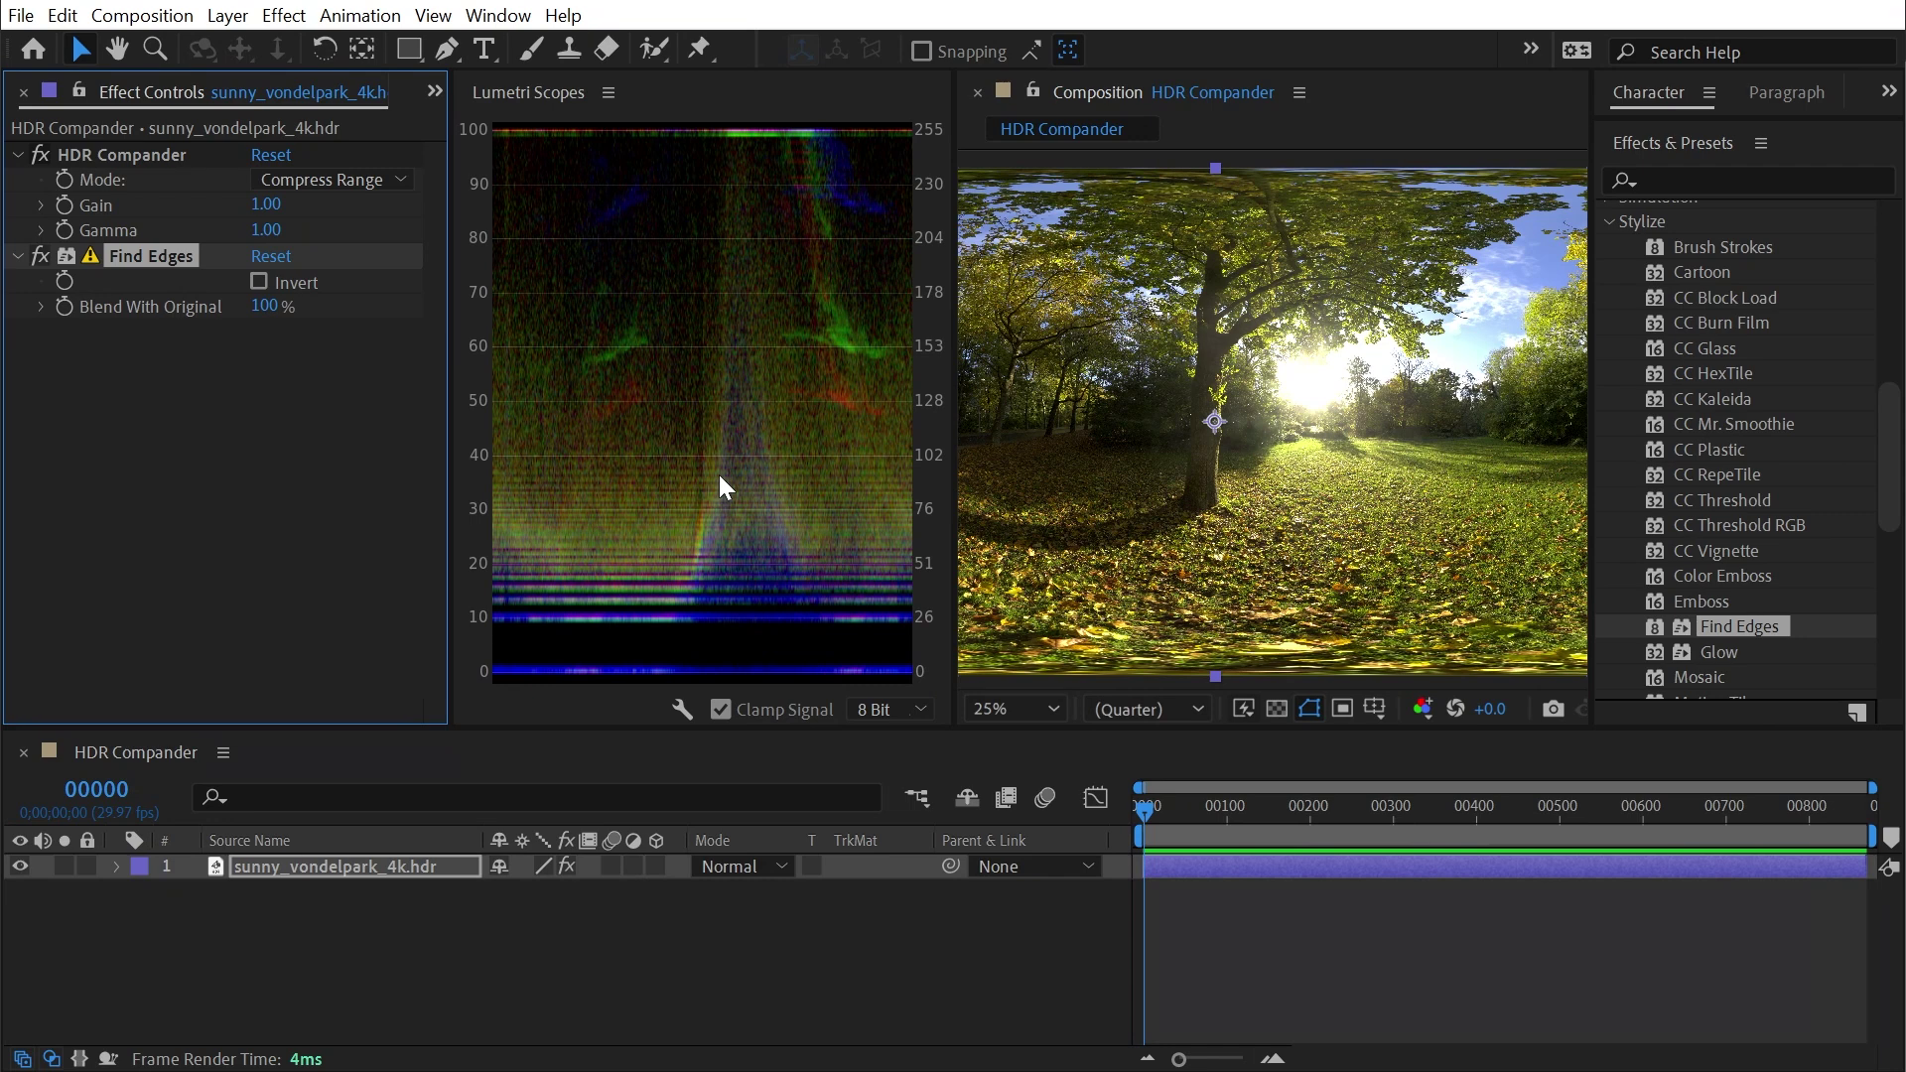
Step: Set the HDR Compander mode to Compress Range
click(123, 162)
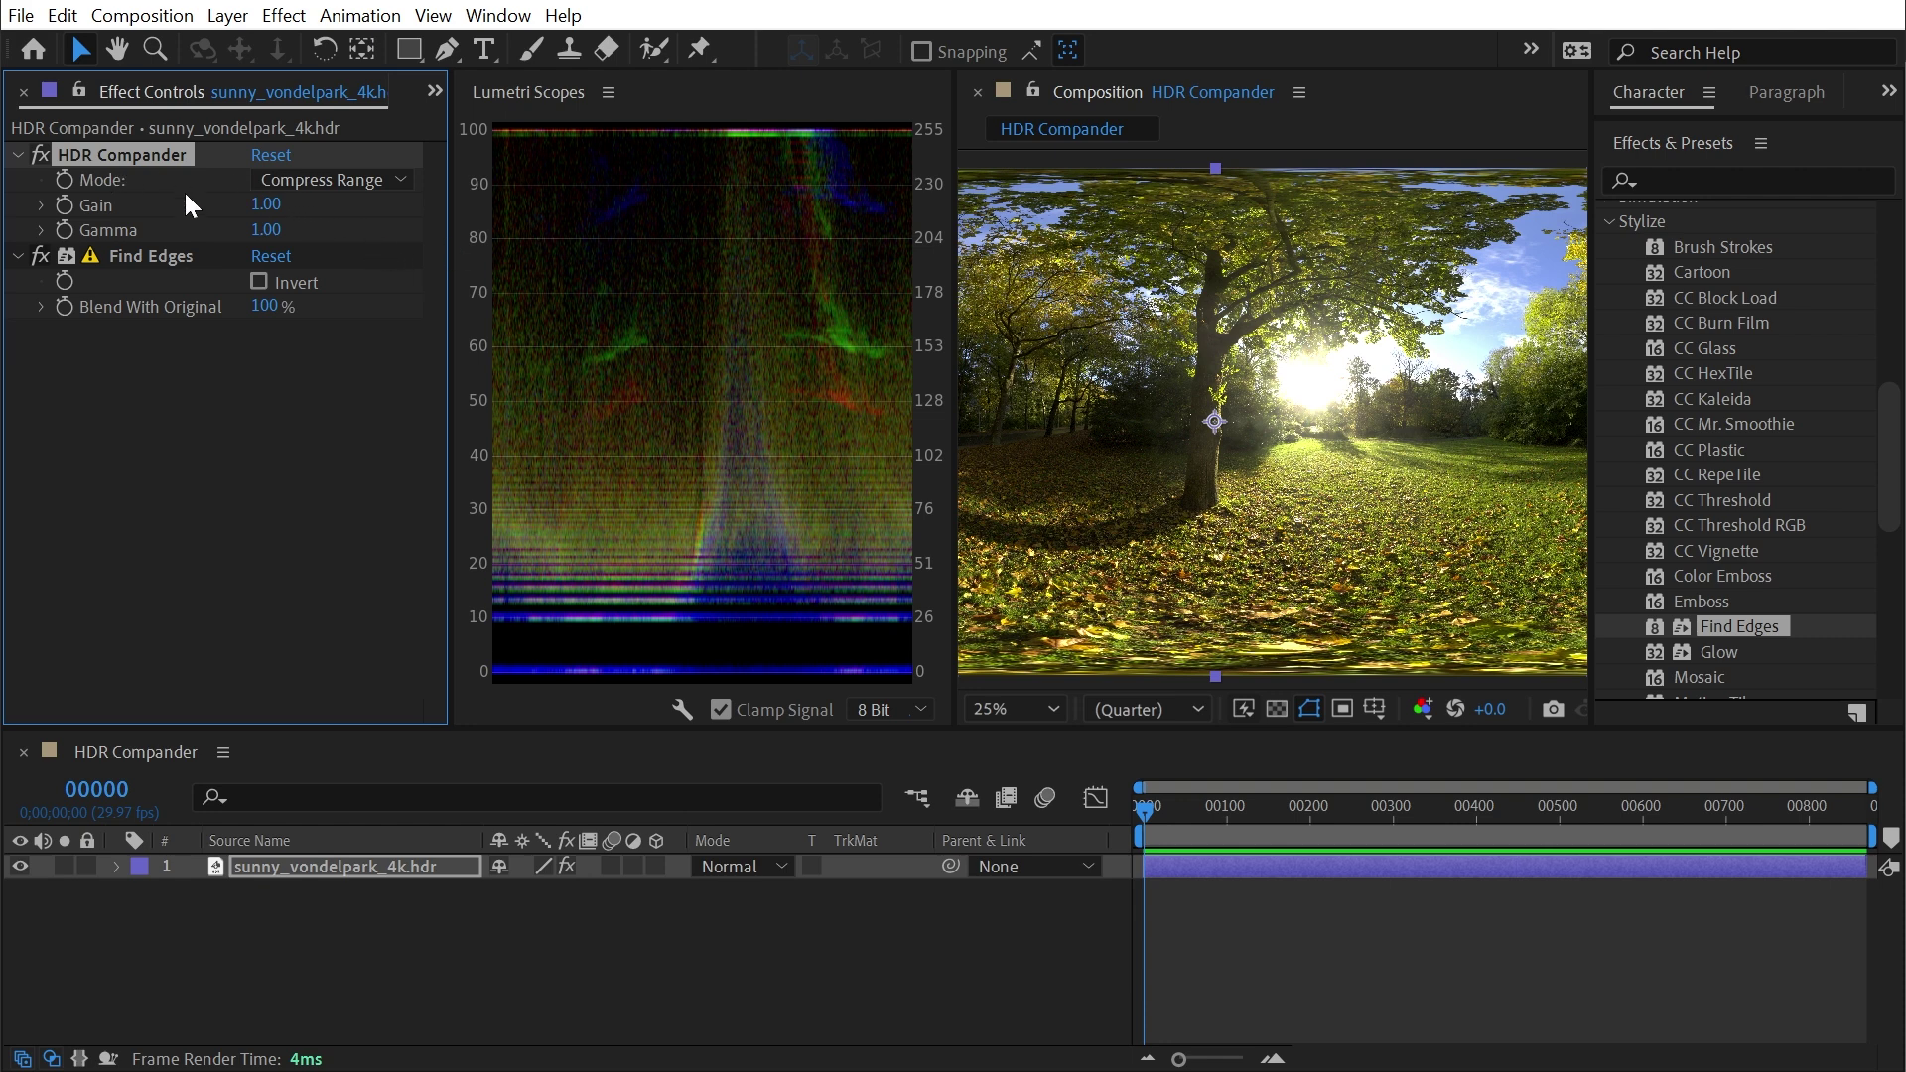
click(332, 177)
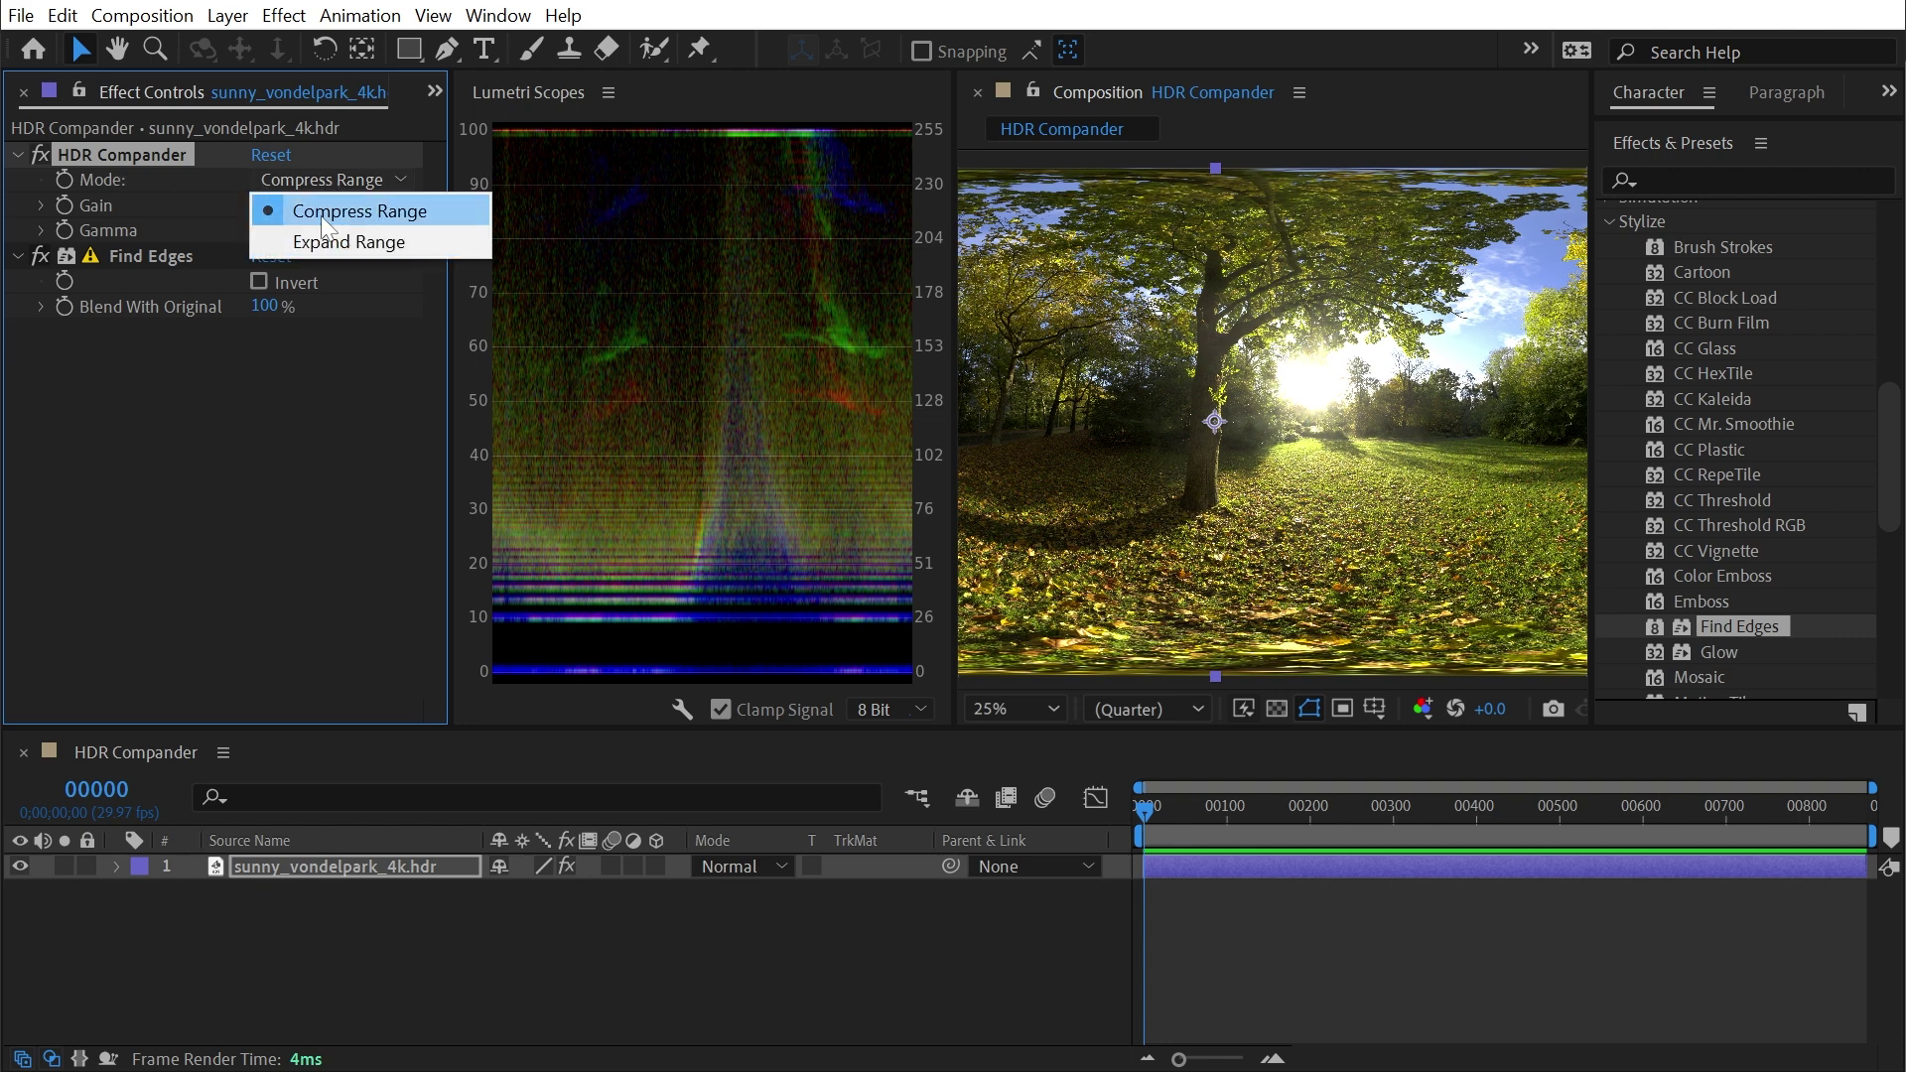
click(323, 212)
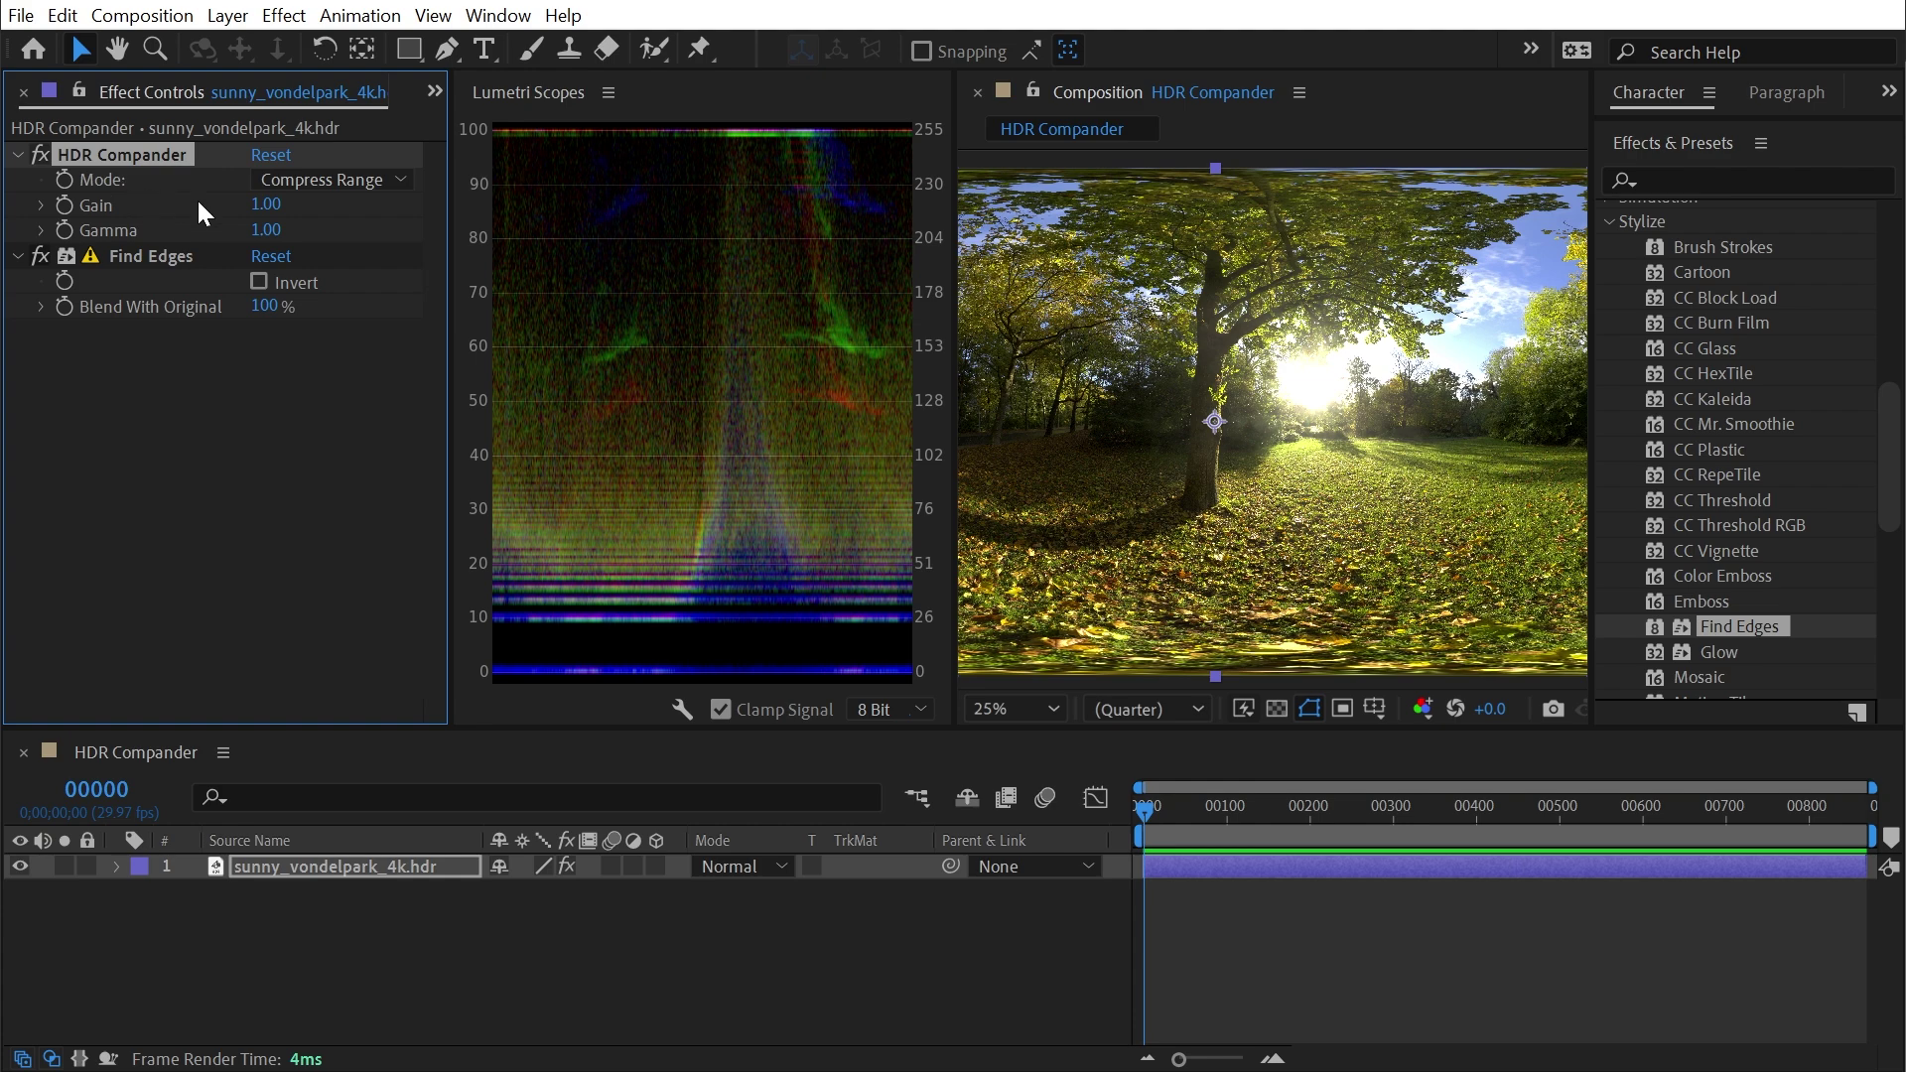
Step: Disable Find Edges and set the HDR Compander gain to 10
click(41, 256)
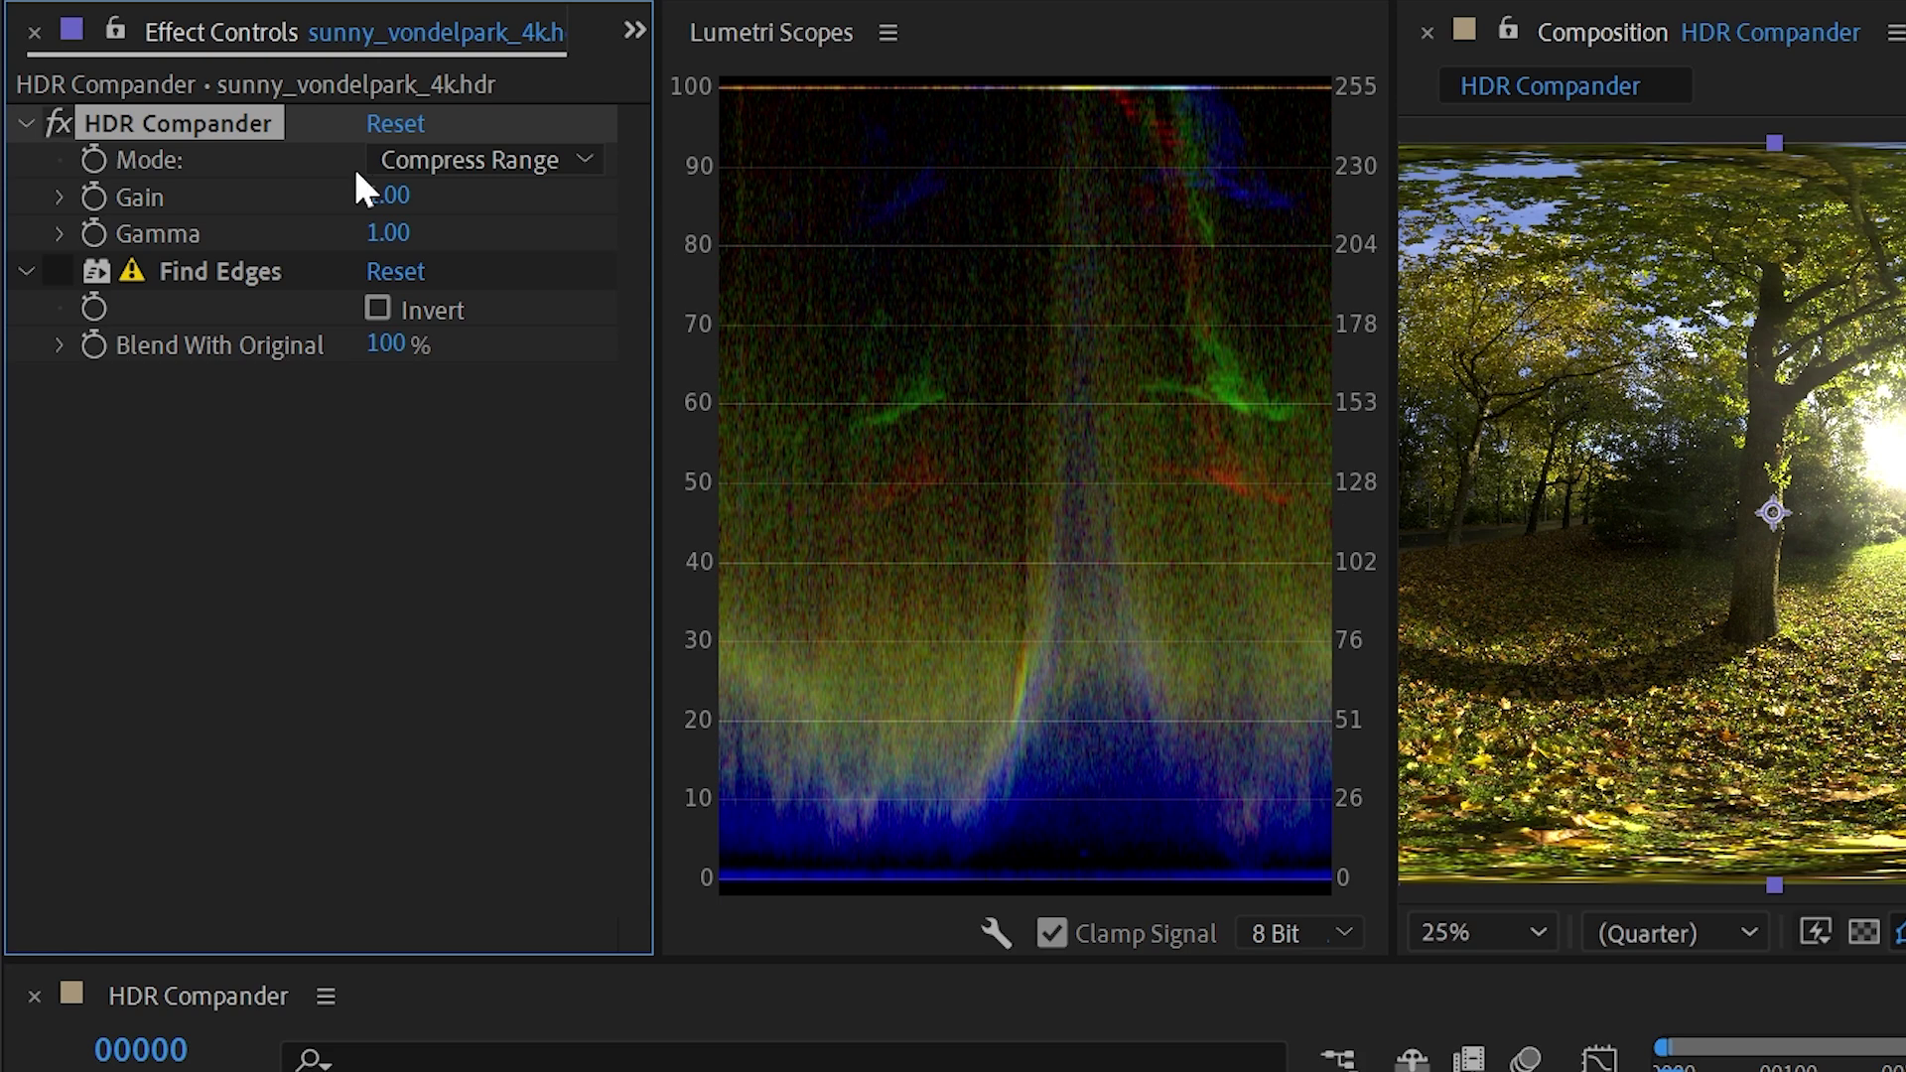
drag(388, 195, 538, 185)
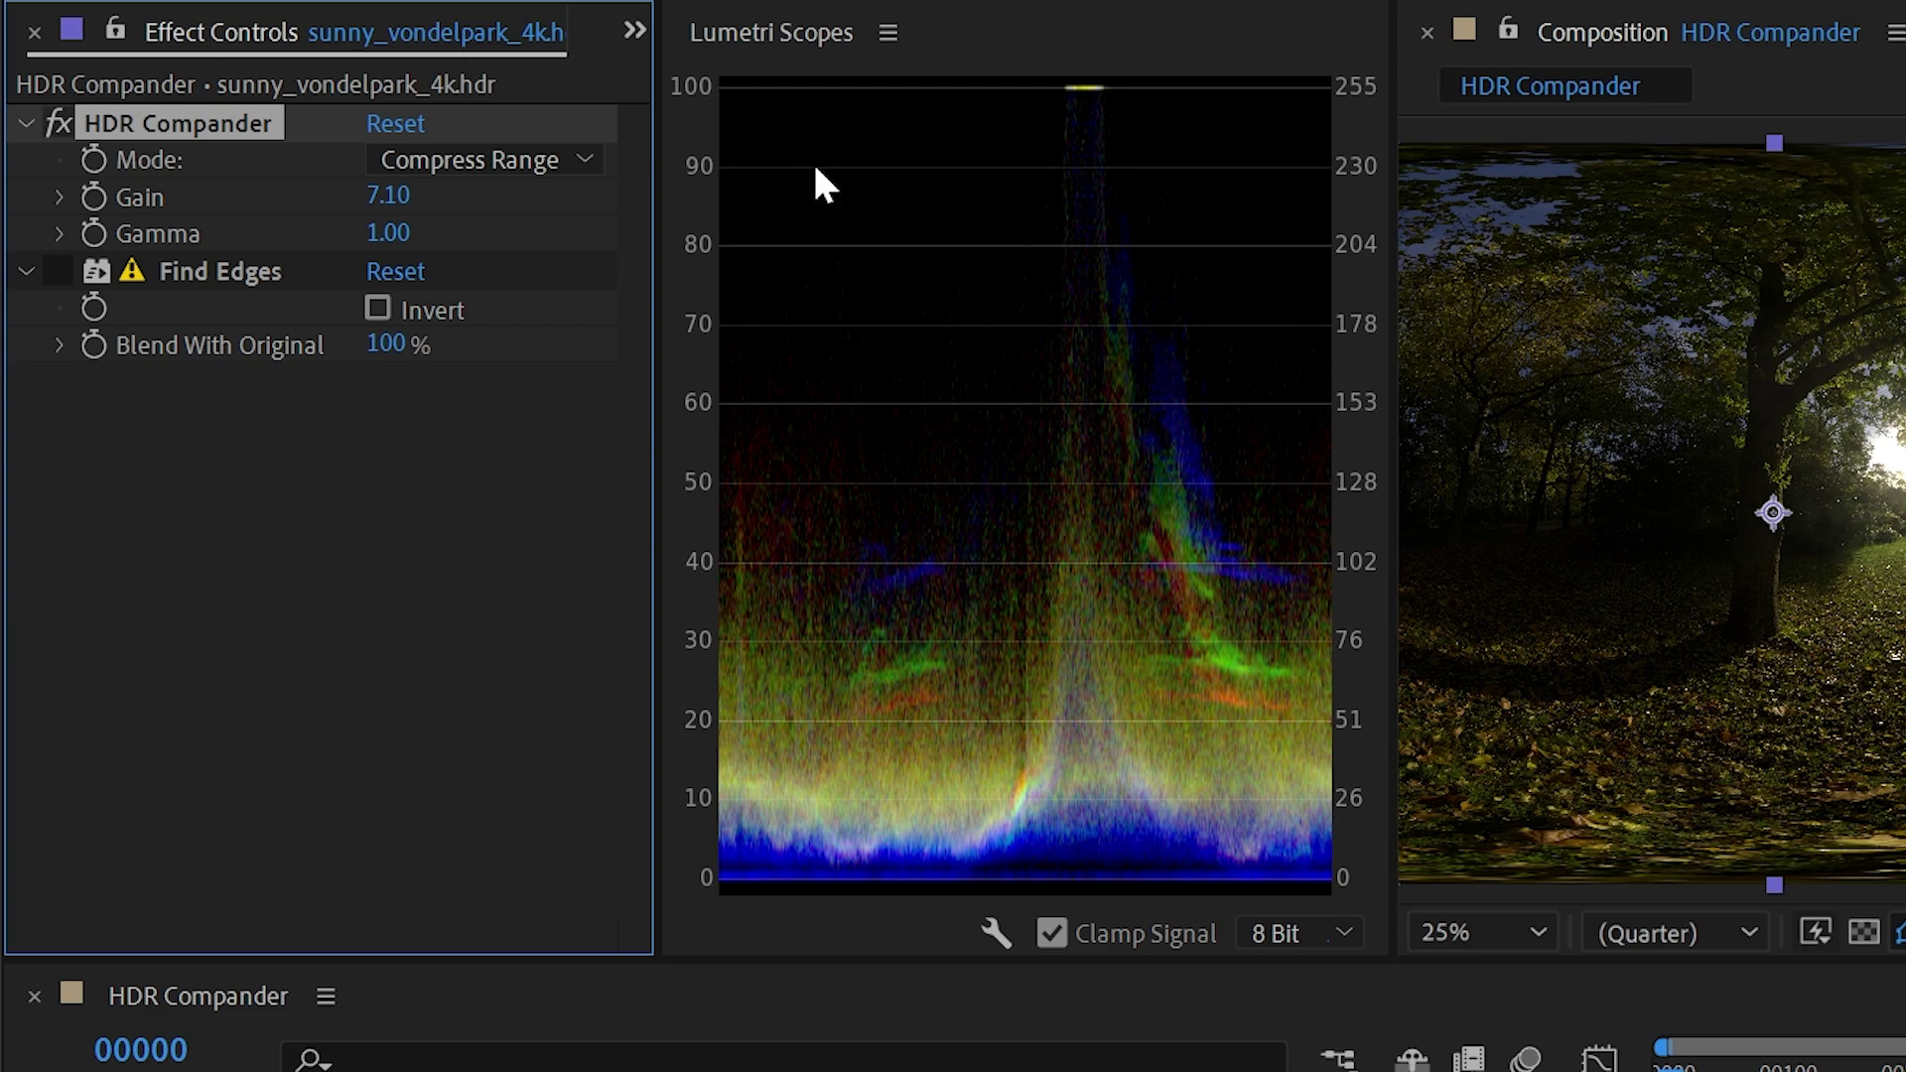
drag(388, 196, 549, 240)
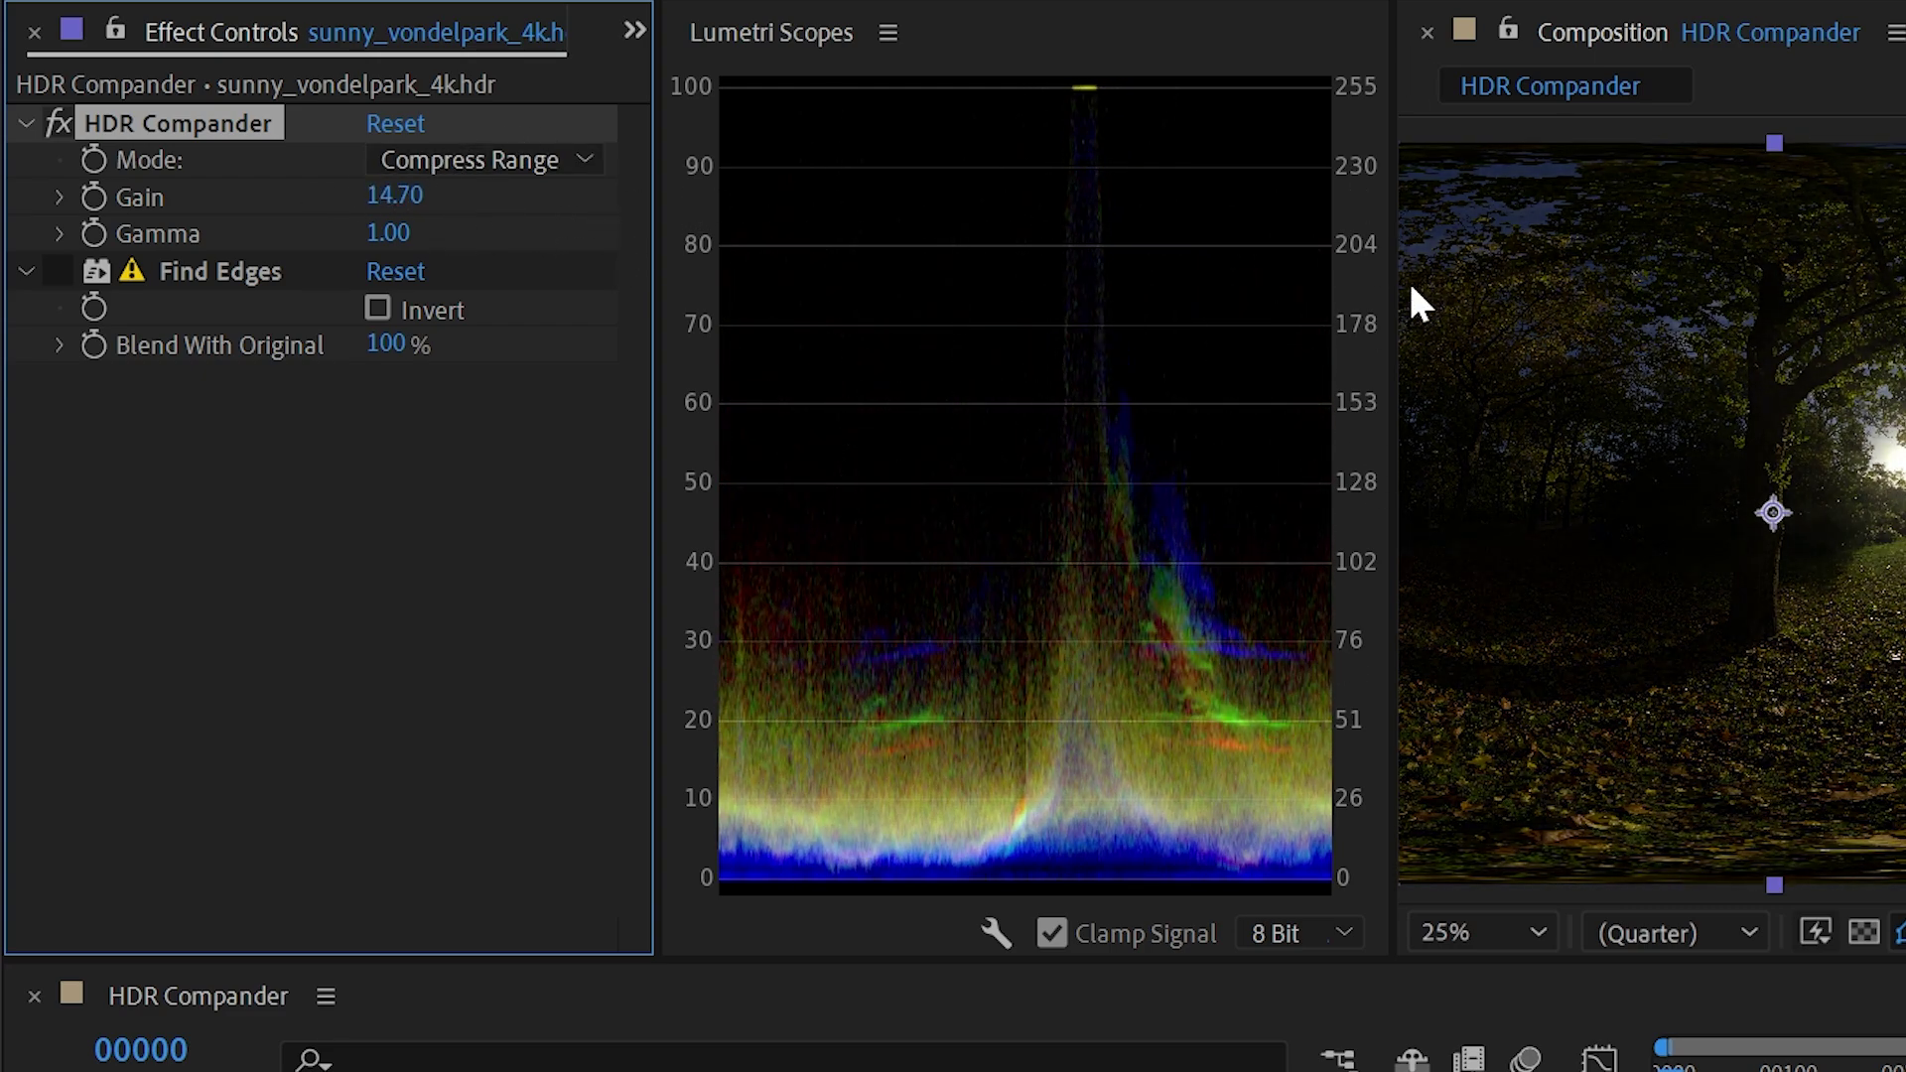
drag(395, 196, 437, 188)
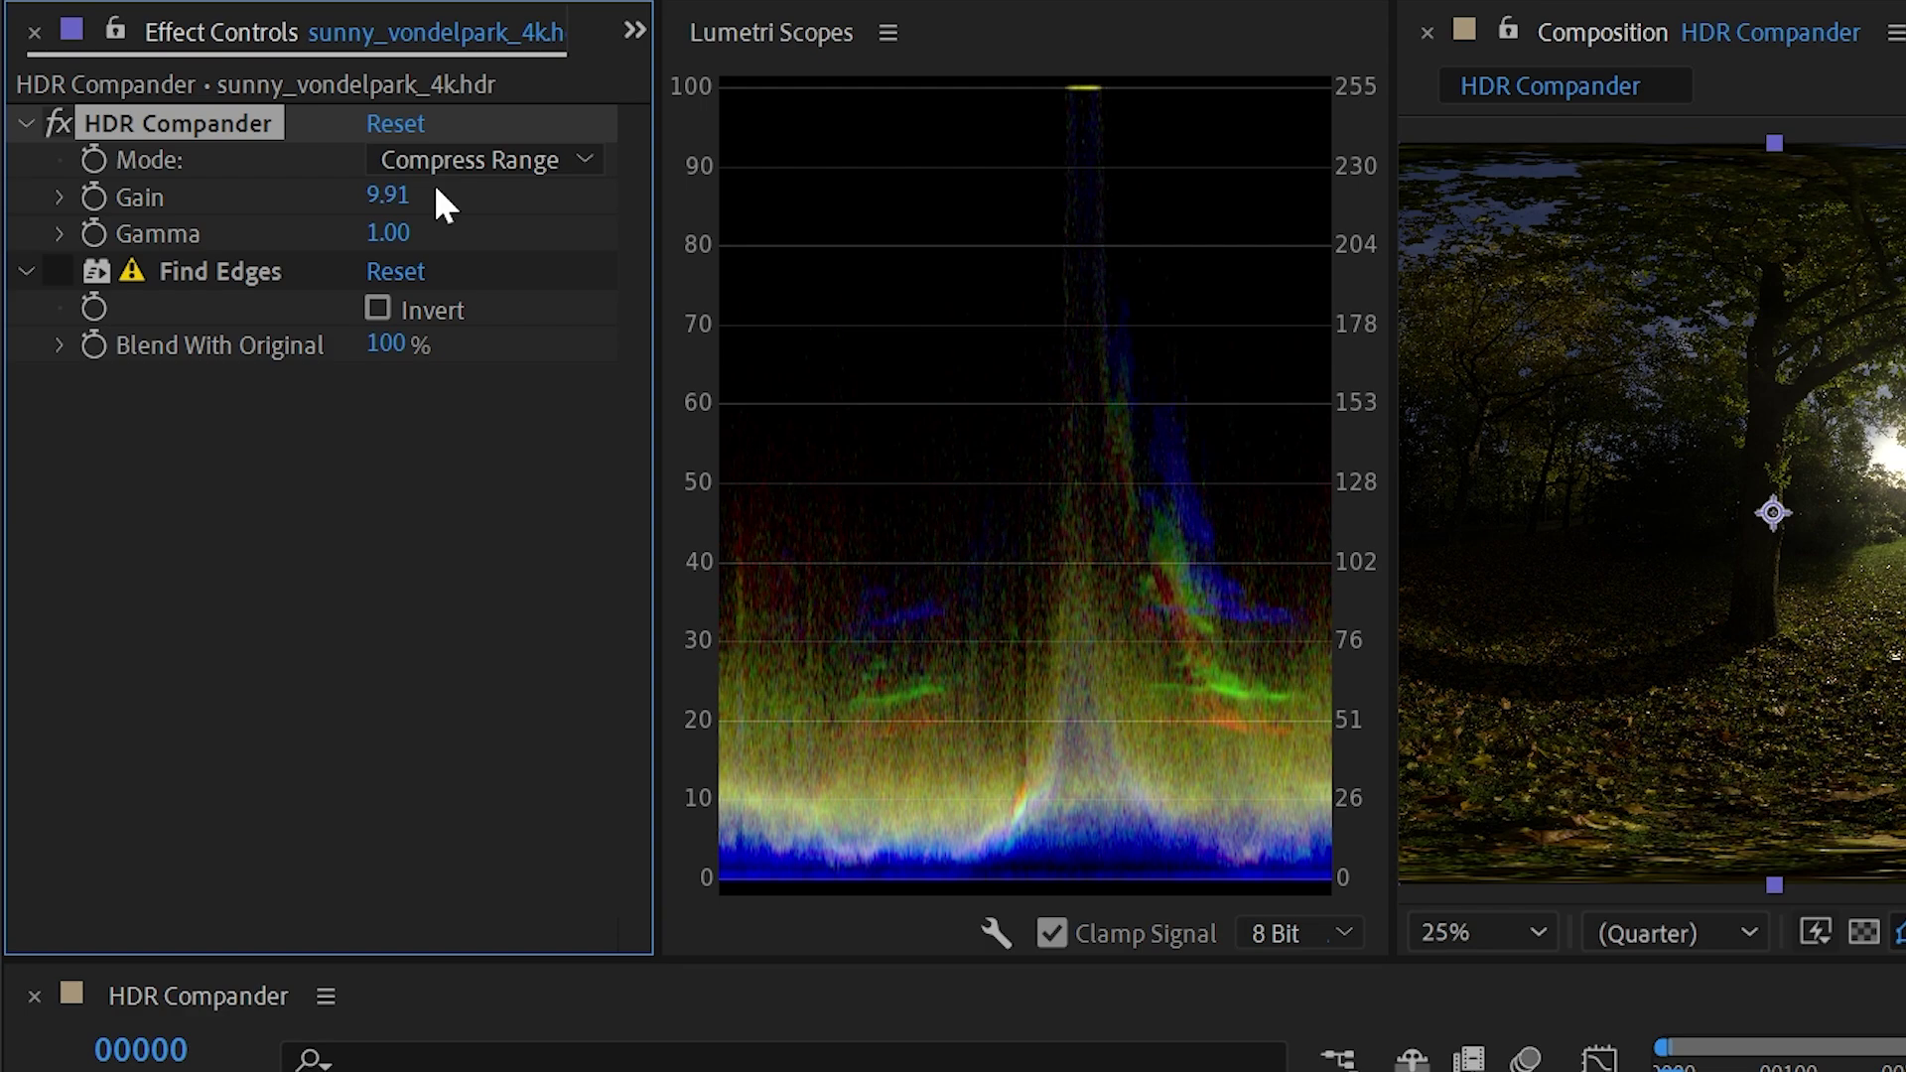
click(369, 202)
text(10)
key(Return)
Step: Set the HDR Compander gamma to 1.41
click(59, 122)
drag(388, 233, 467, 199)
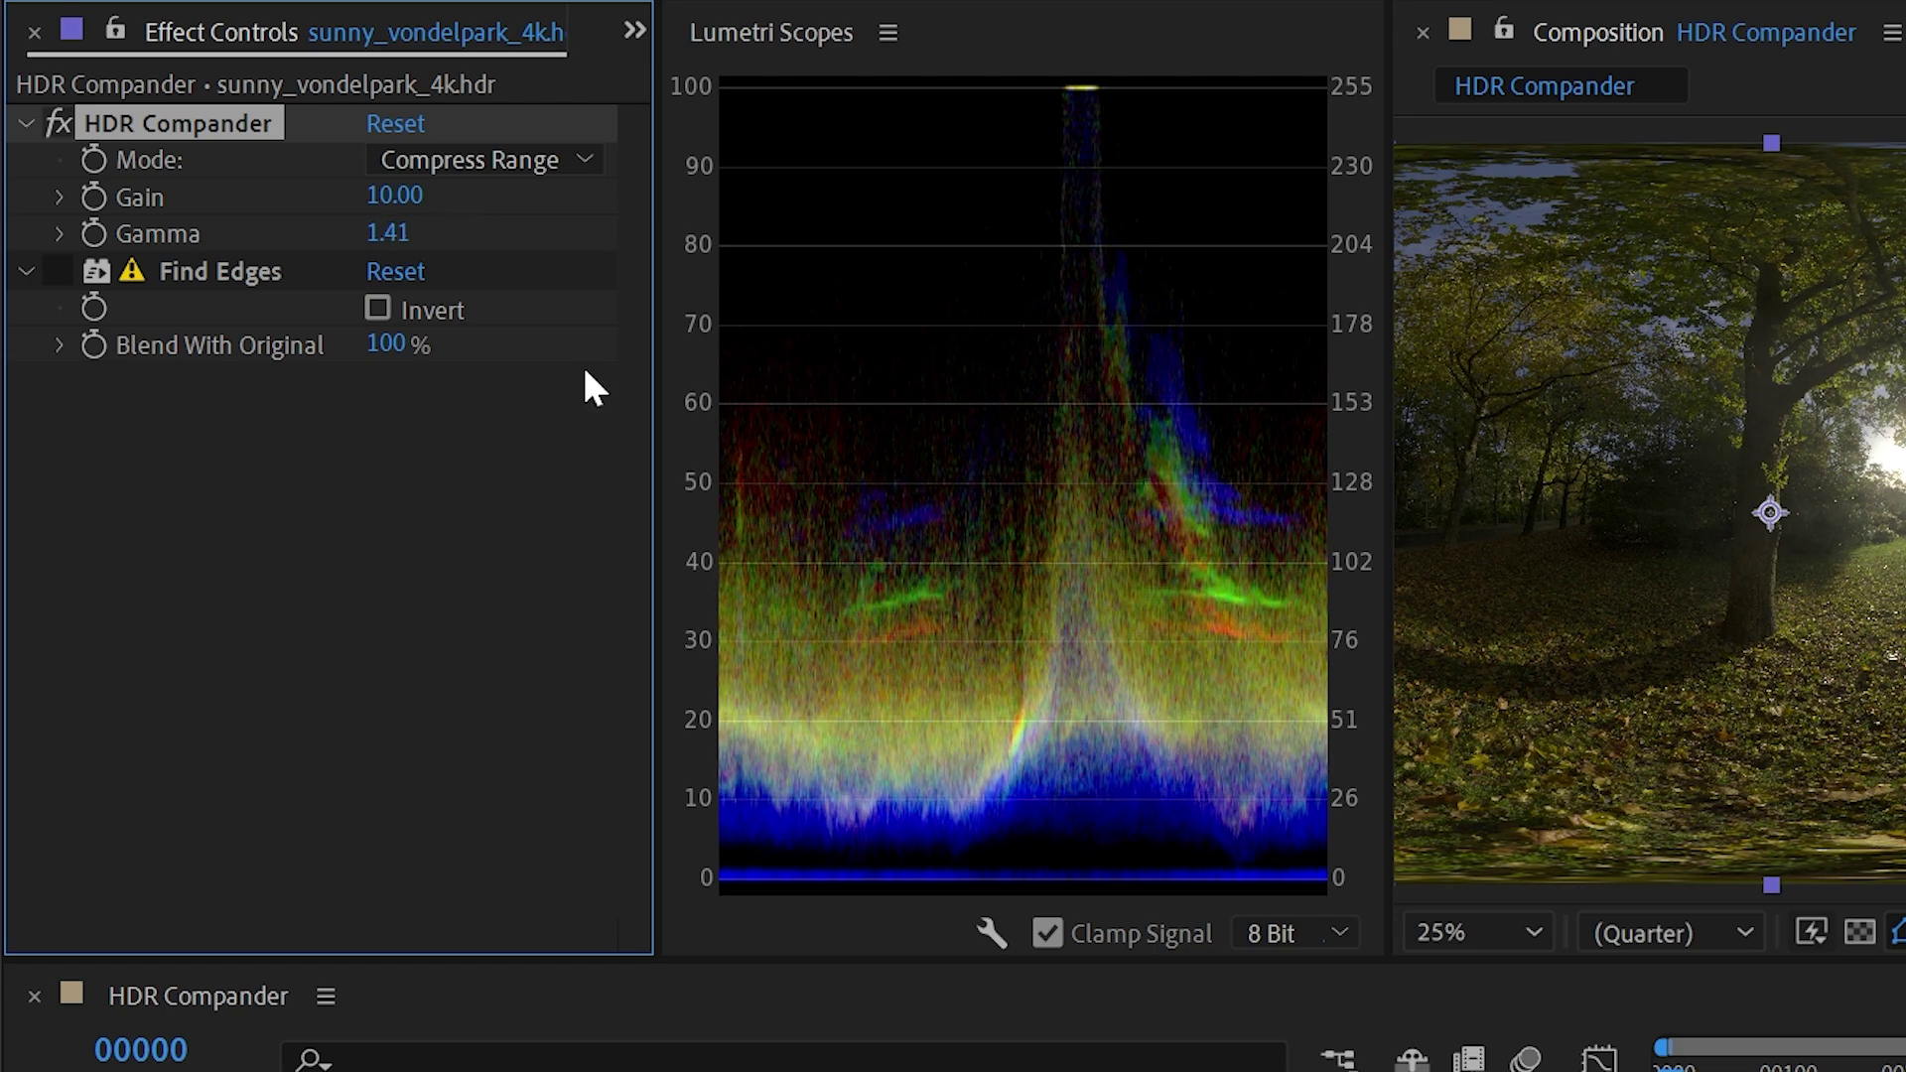
Step: Set the HDR Compander gamma to 2.17 and toggle the effect off and on to compare the image
drag(396, 234, 556, 226)
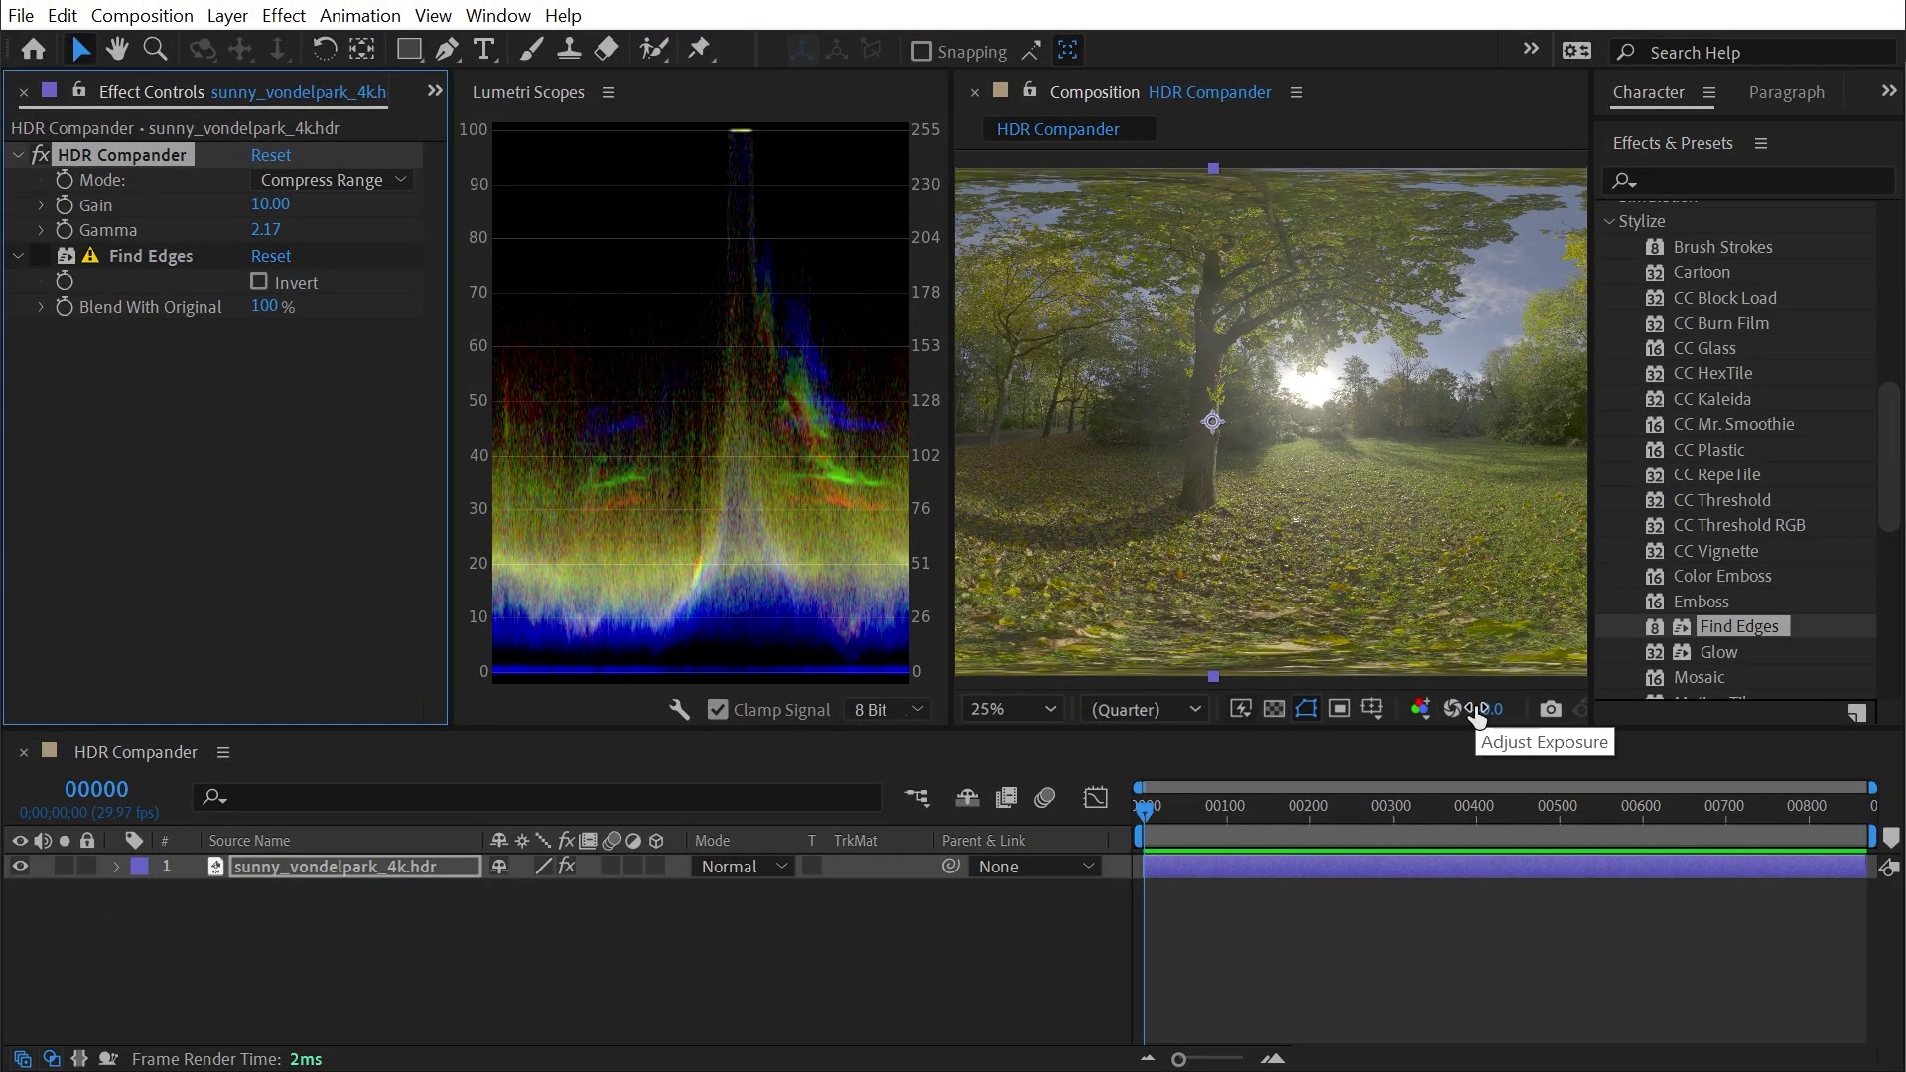
click(46, 149)
click(45, 155)
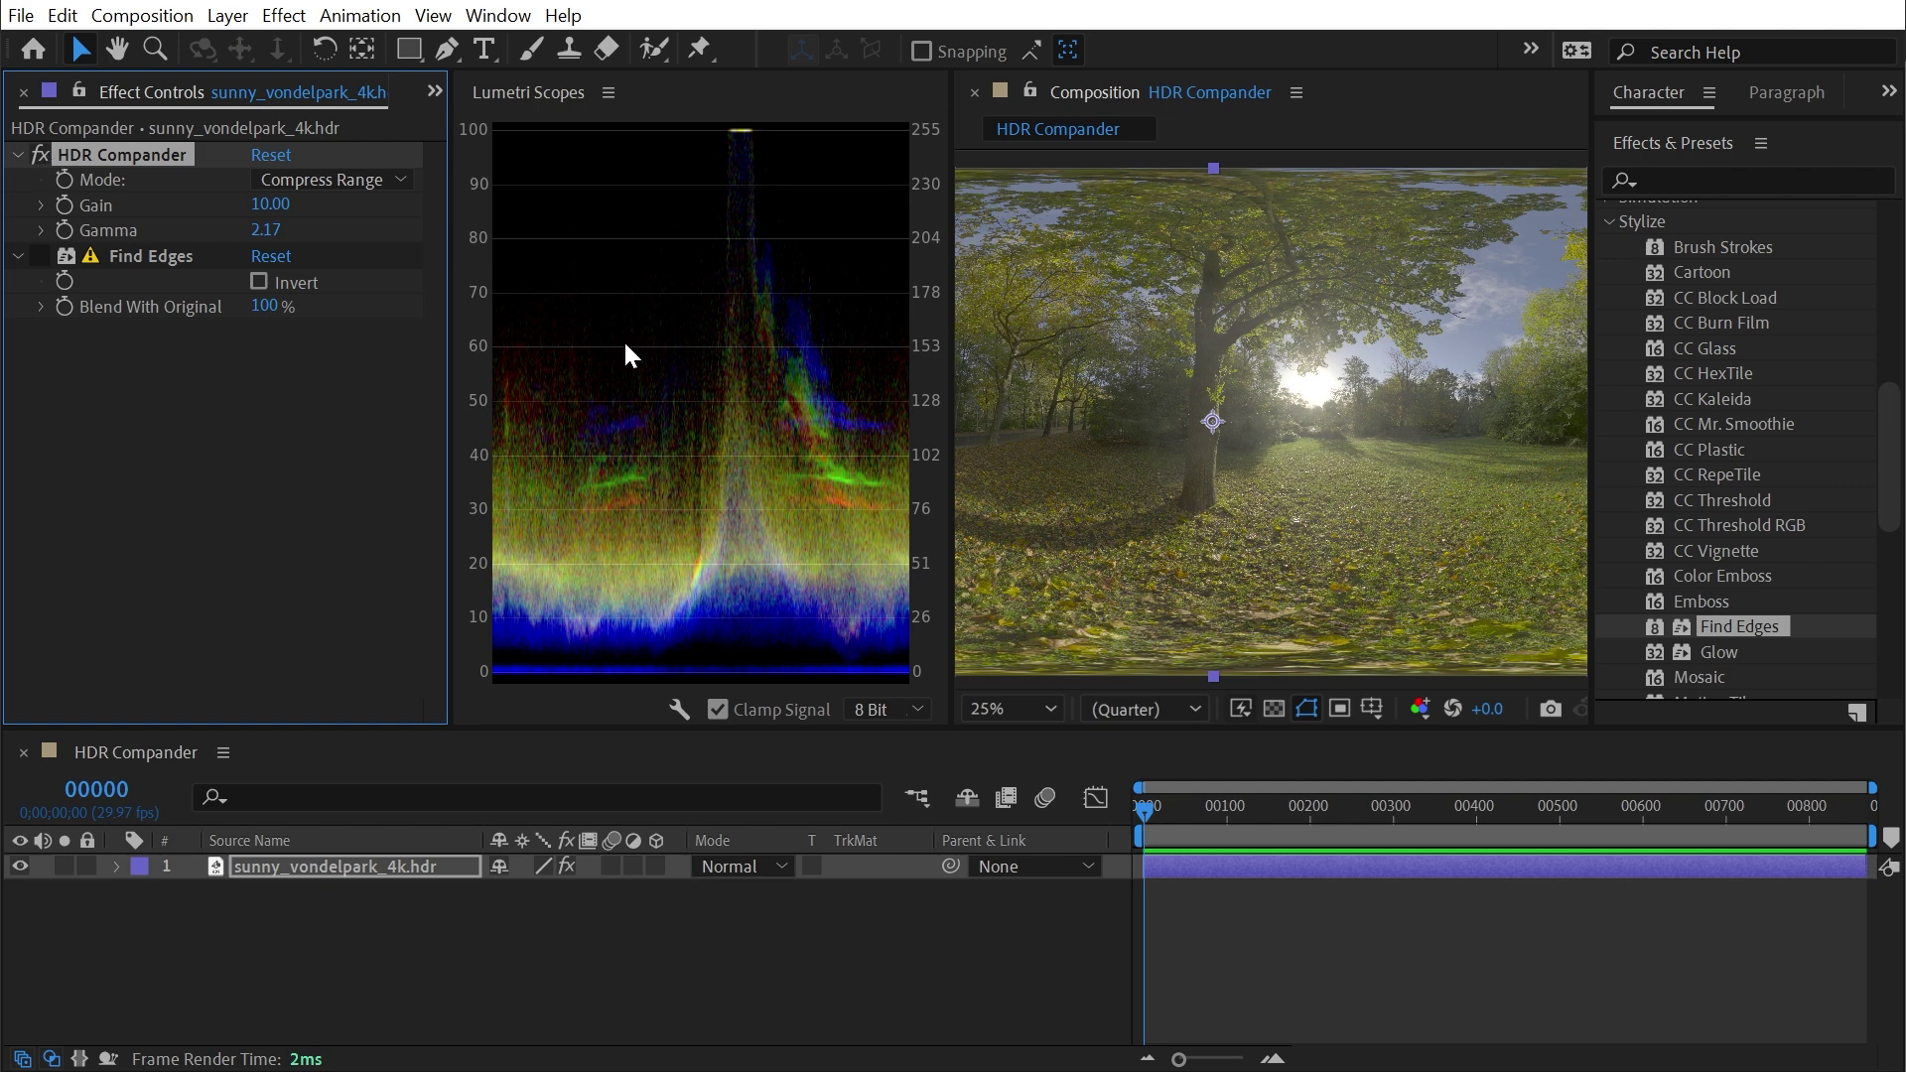
Step: Enable Find Edges and try its Blend With Original at 0% before restoring it to 100%
click(38, 256)
drag(258, 306, 194, 306)
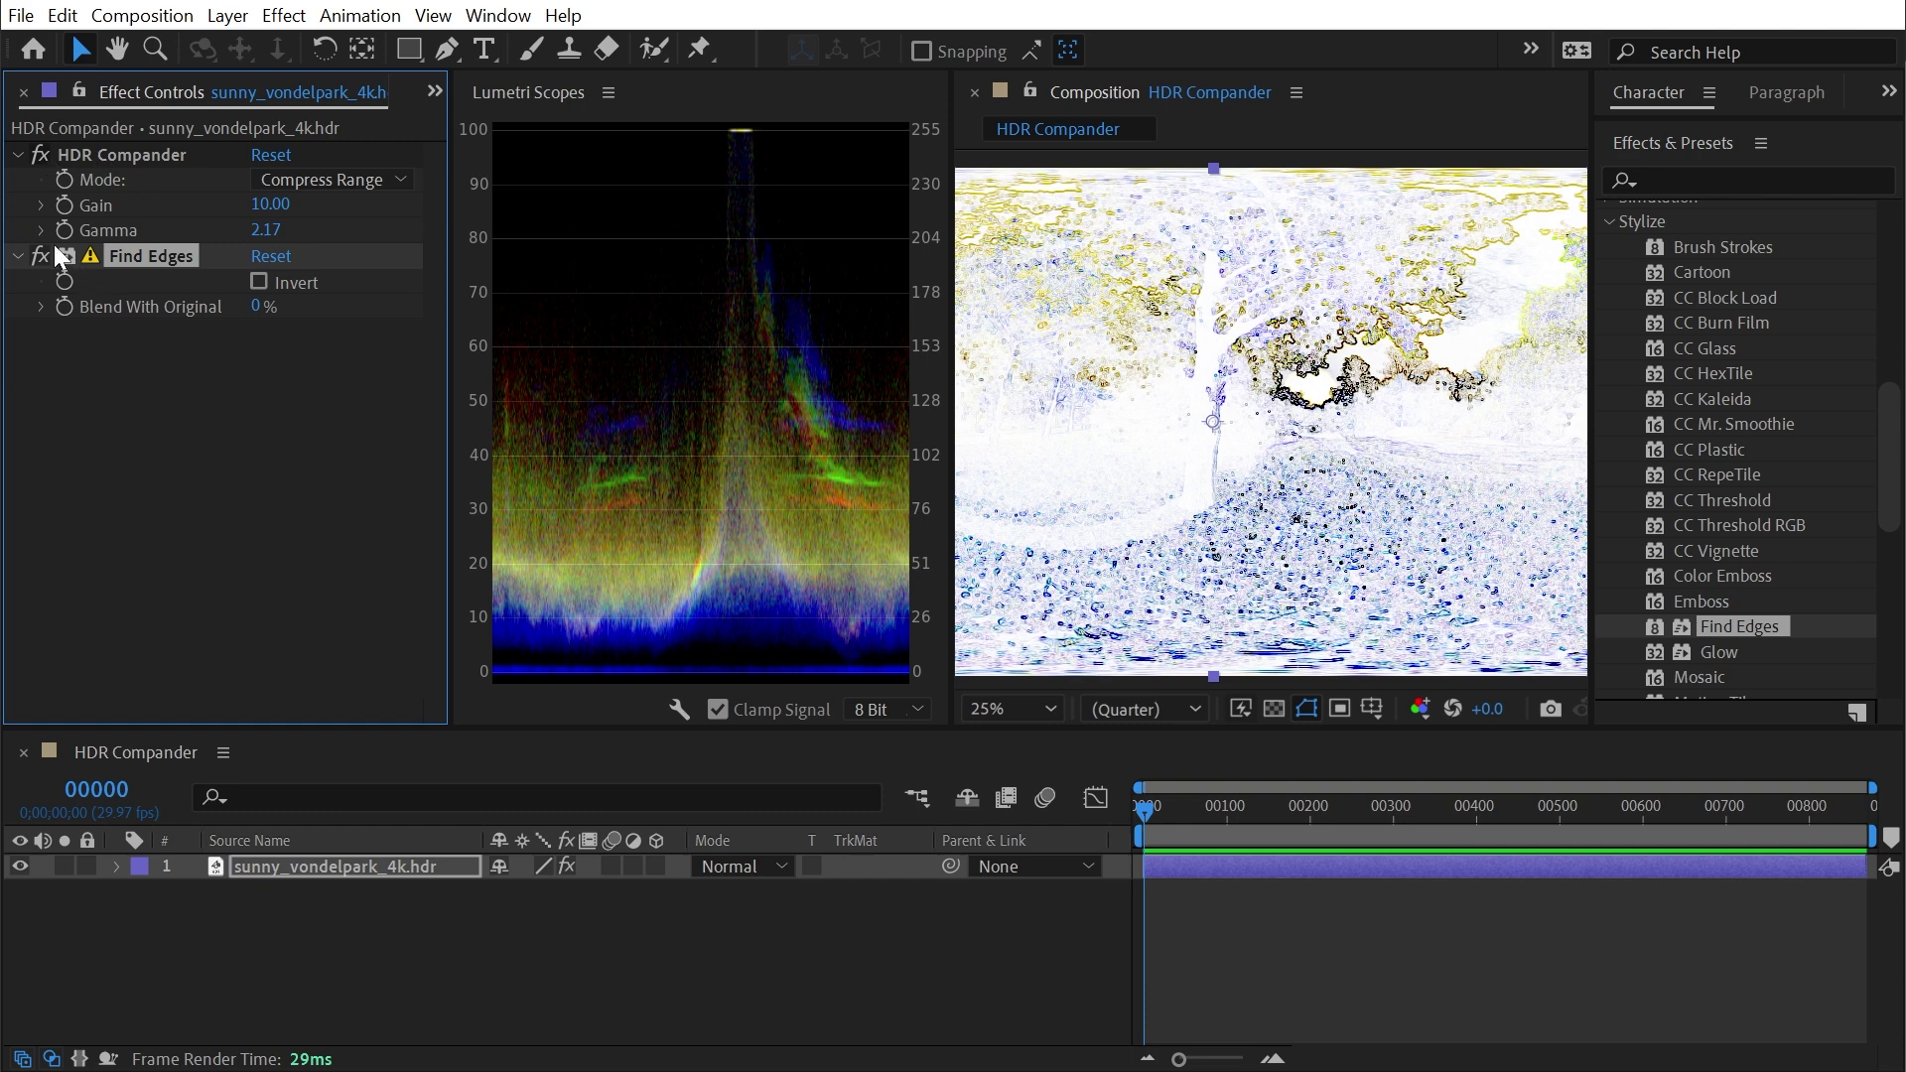
drag(260, 307, 1074, 332)
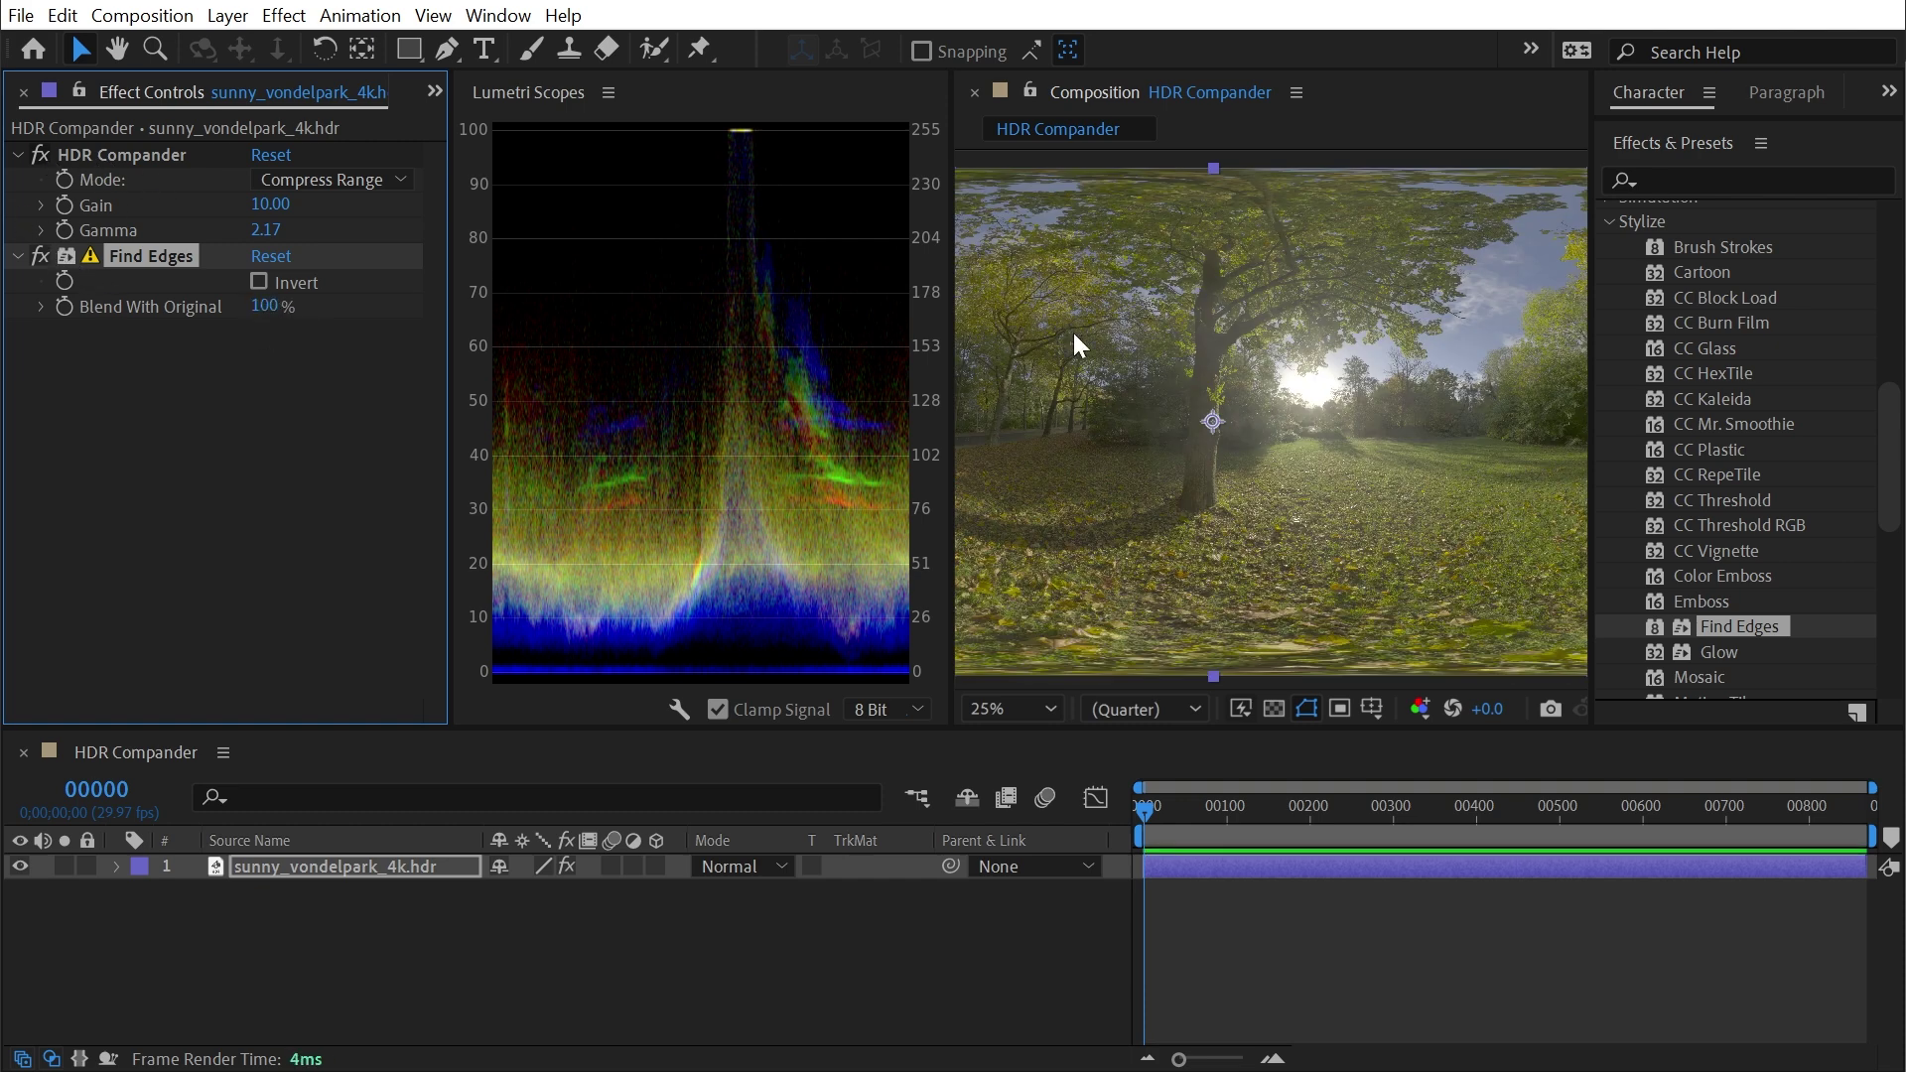
Step: Duplicate HDR Compander, place the copy below Find Edges, and set its mode to Expand Range
click(157, 155)
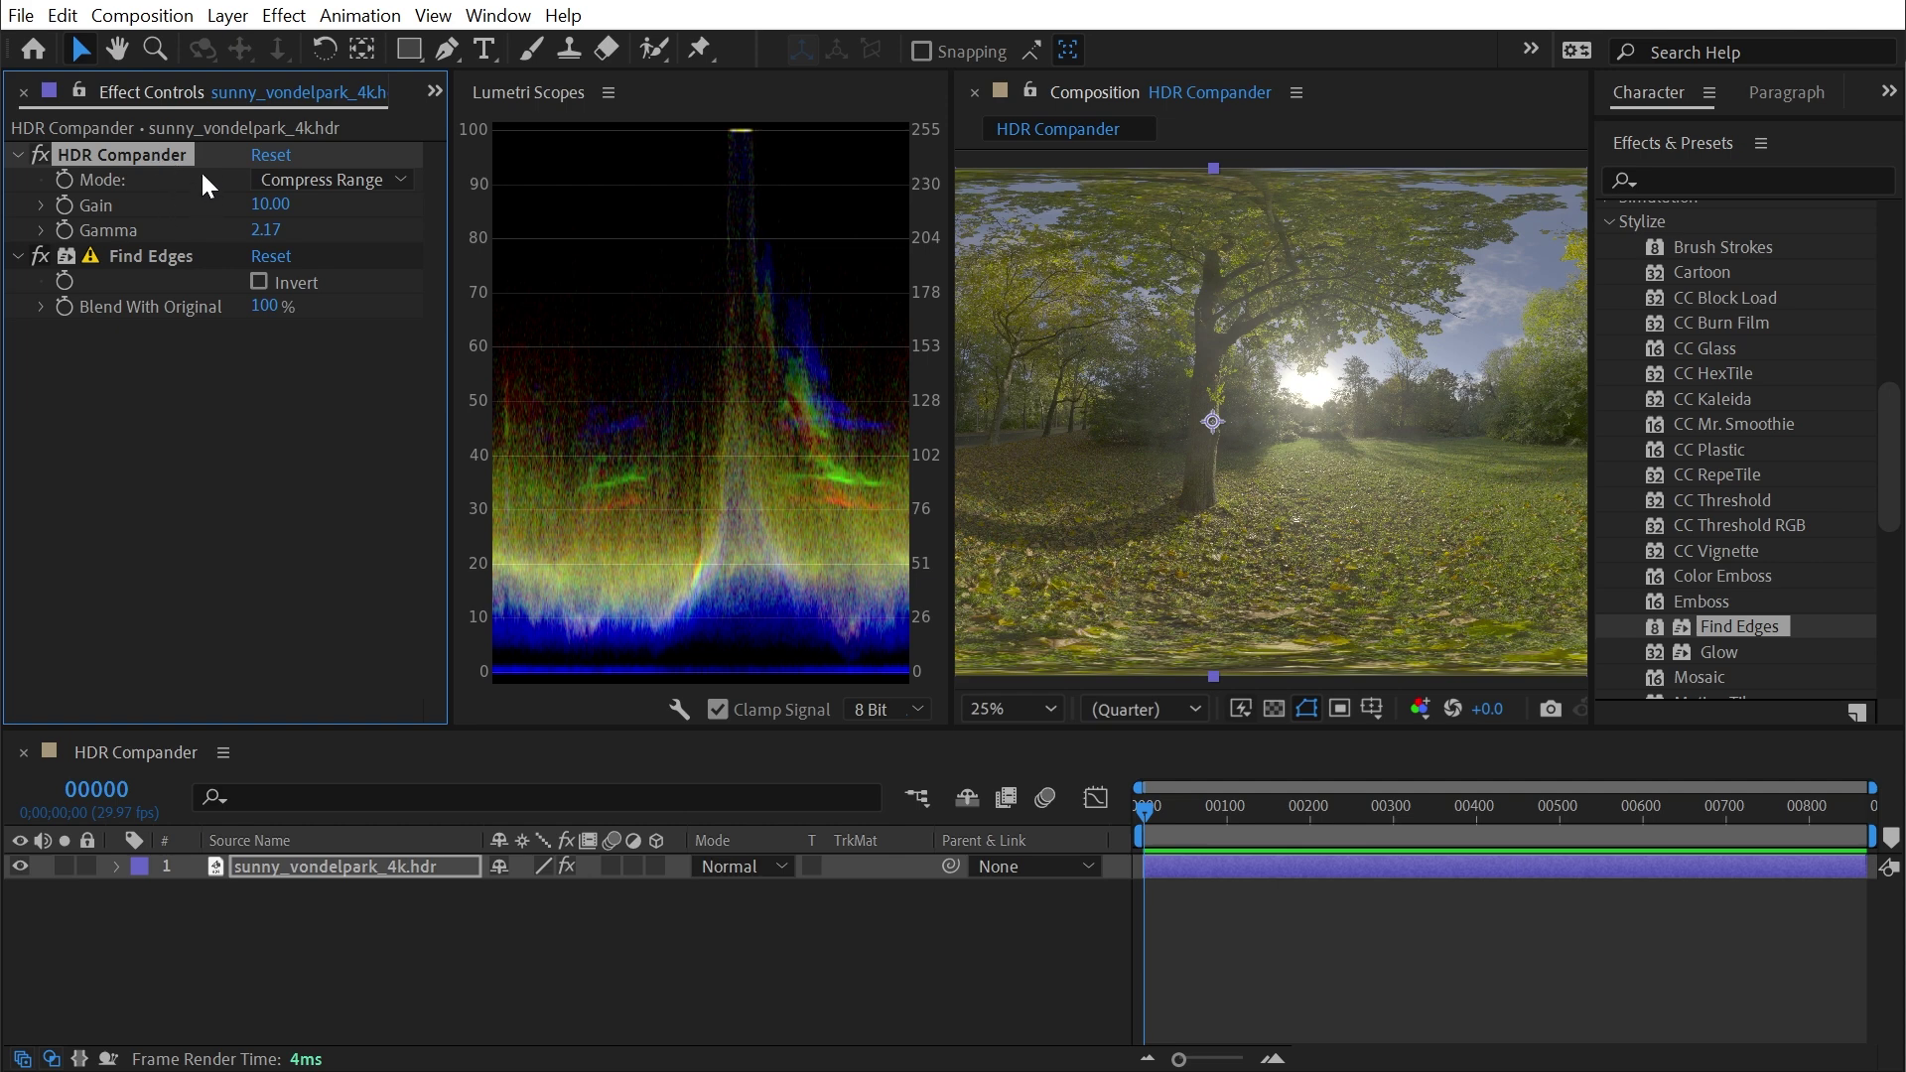
key(ctrl+d)
drag(153, 264, 182, 480)
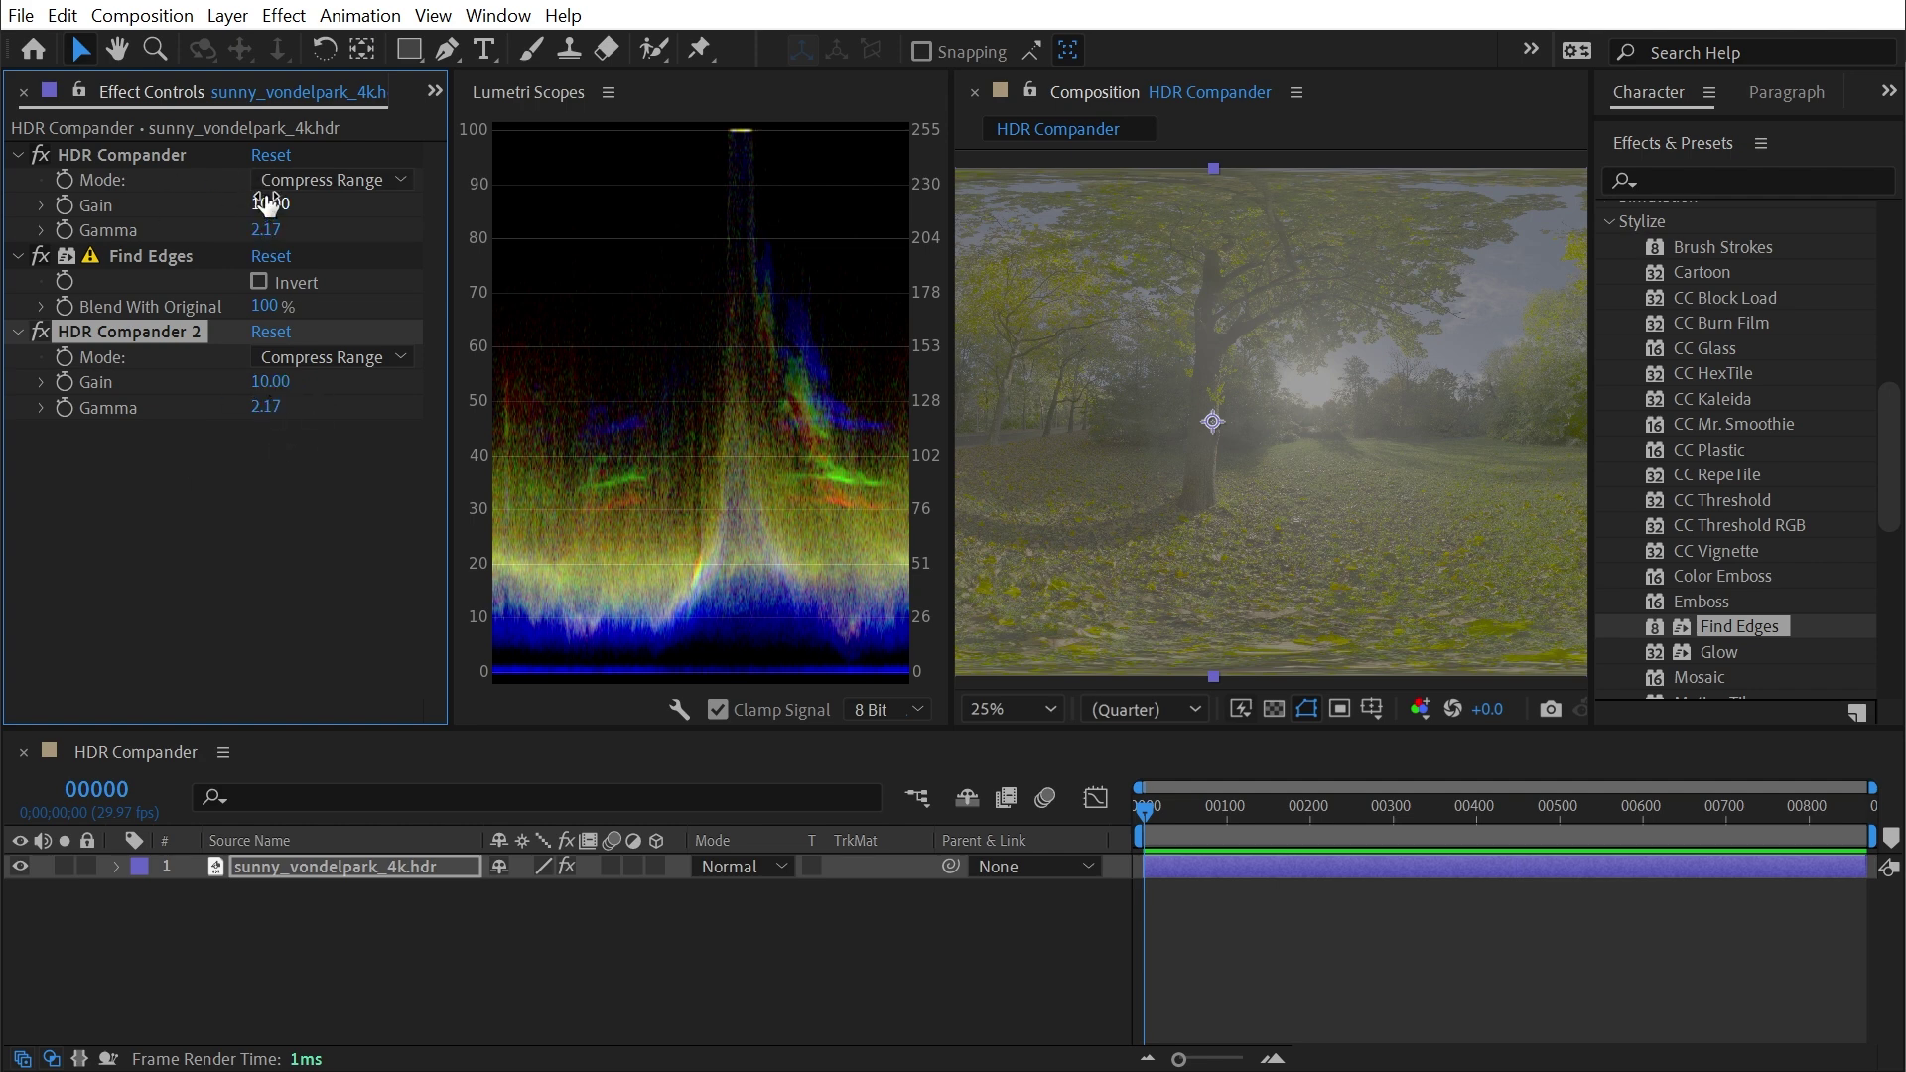
click(329, 356)
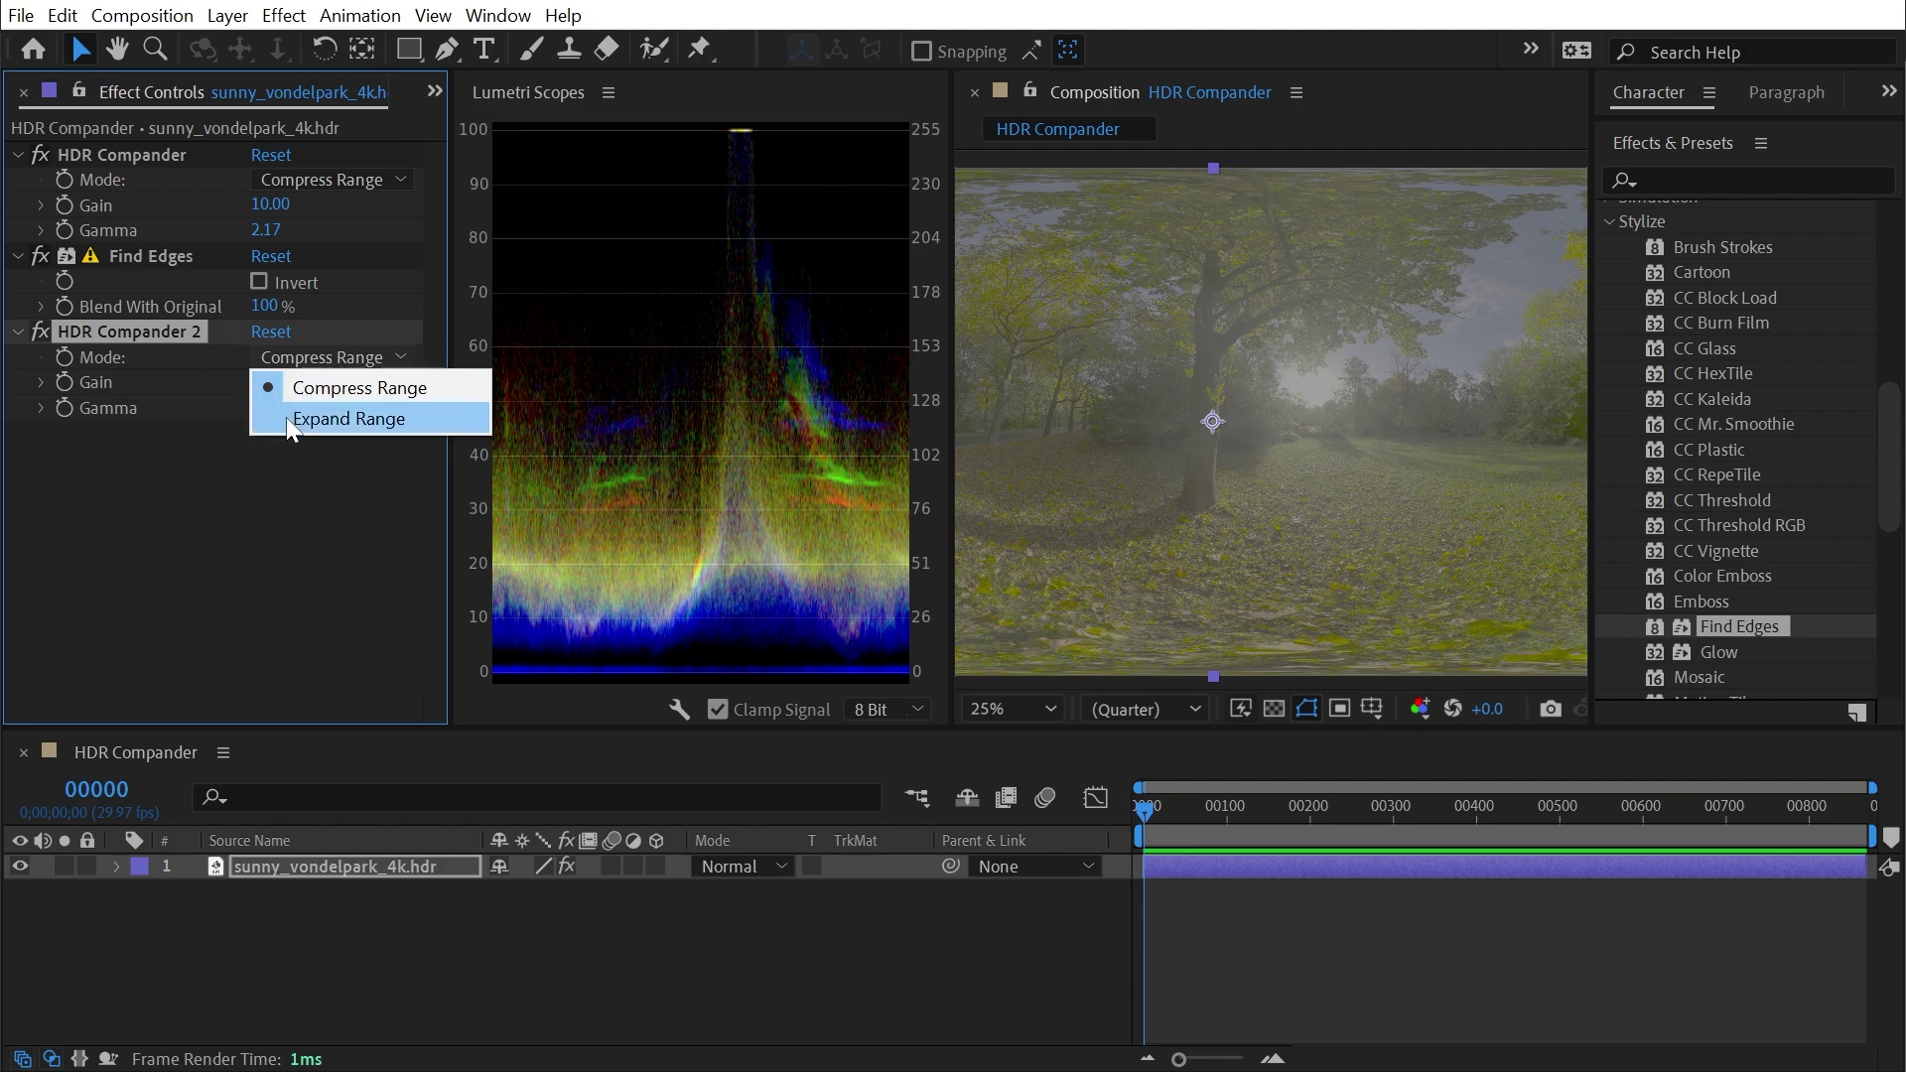
click(328, 419)
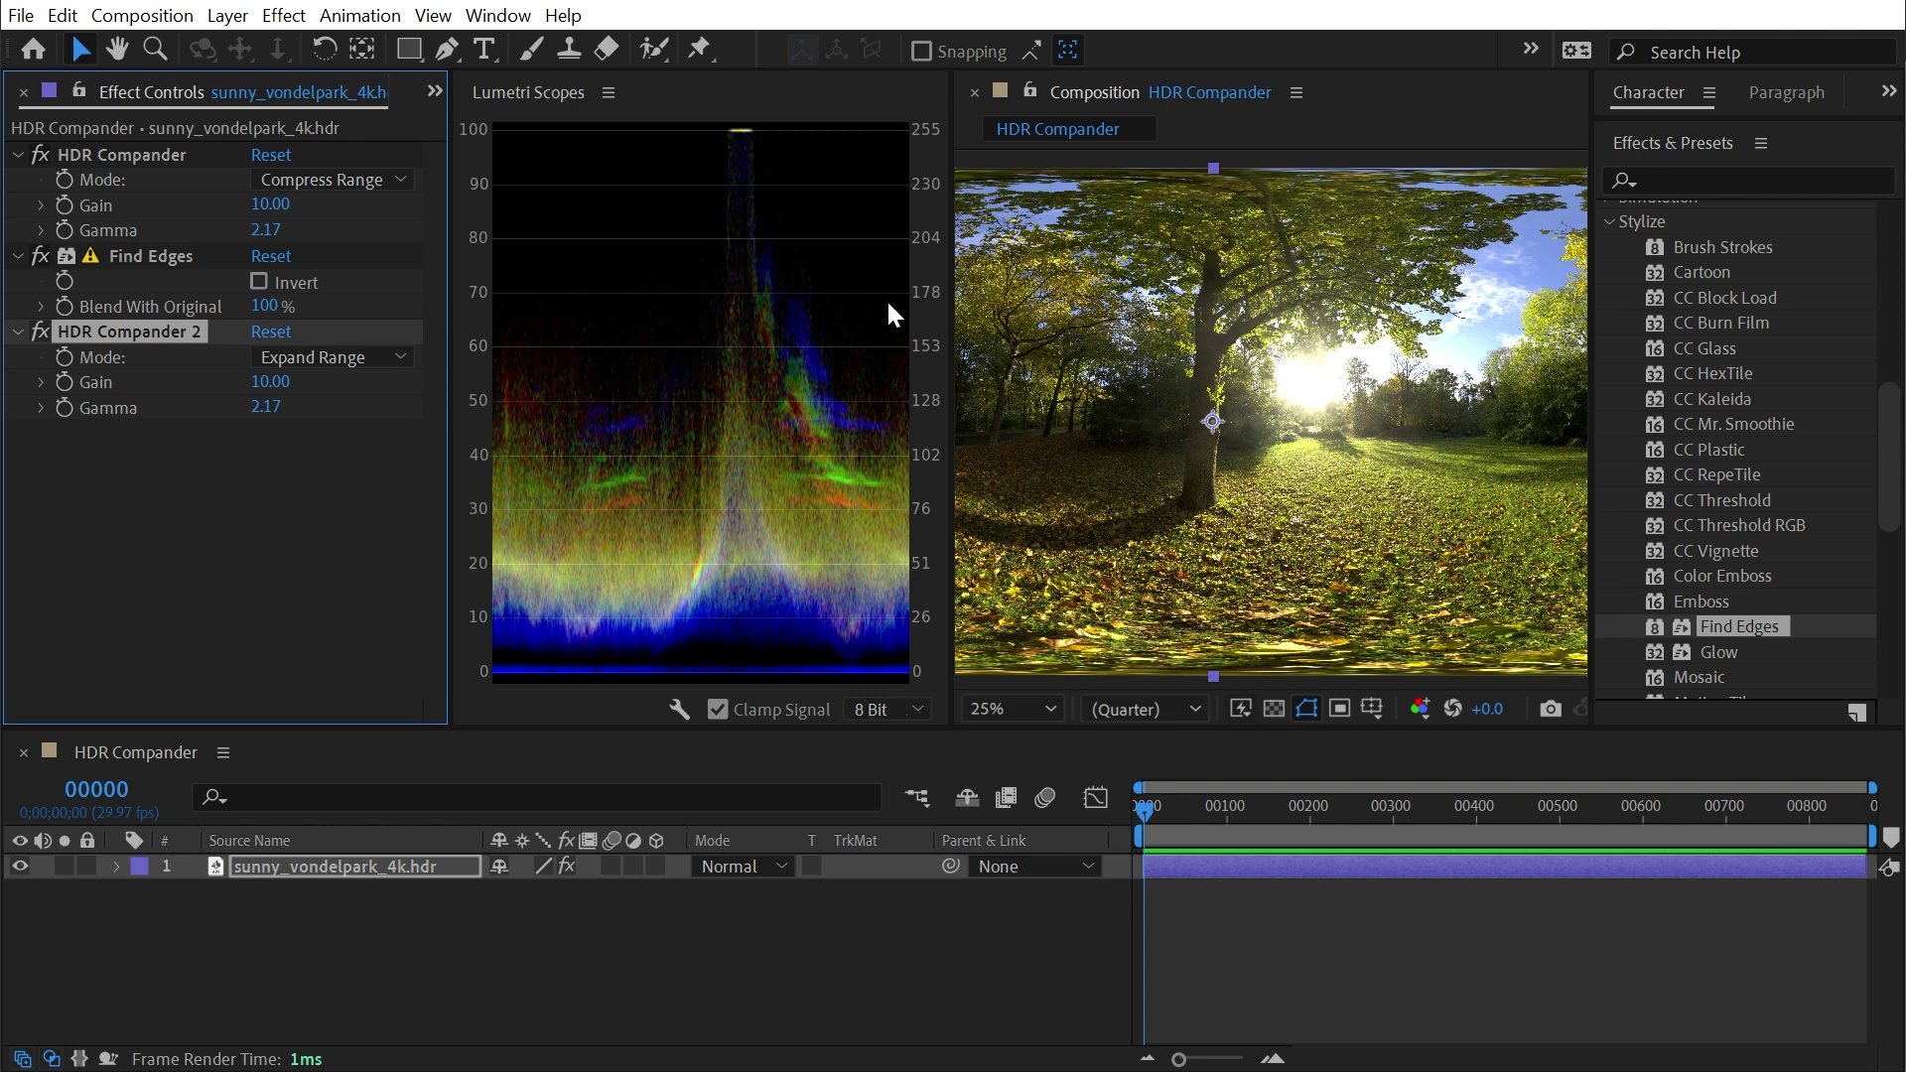
Step: Refresh Lumetri Scopes to examine the waveform of the re-expanded image
click(154, 256)
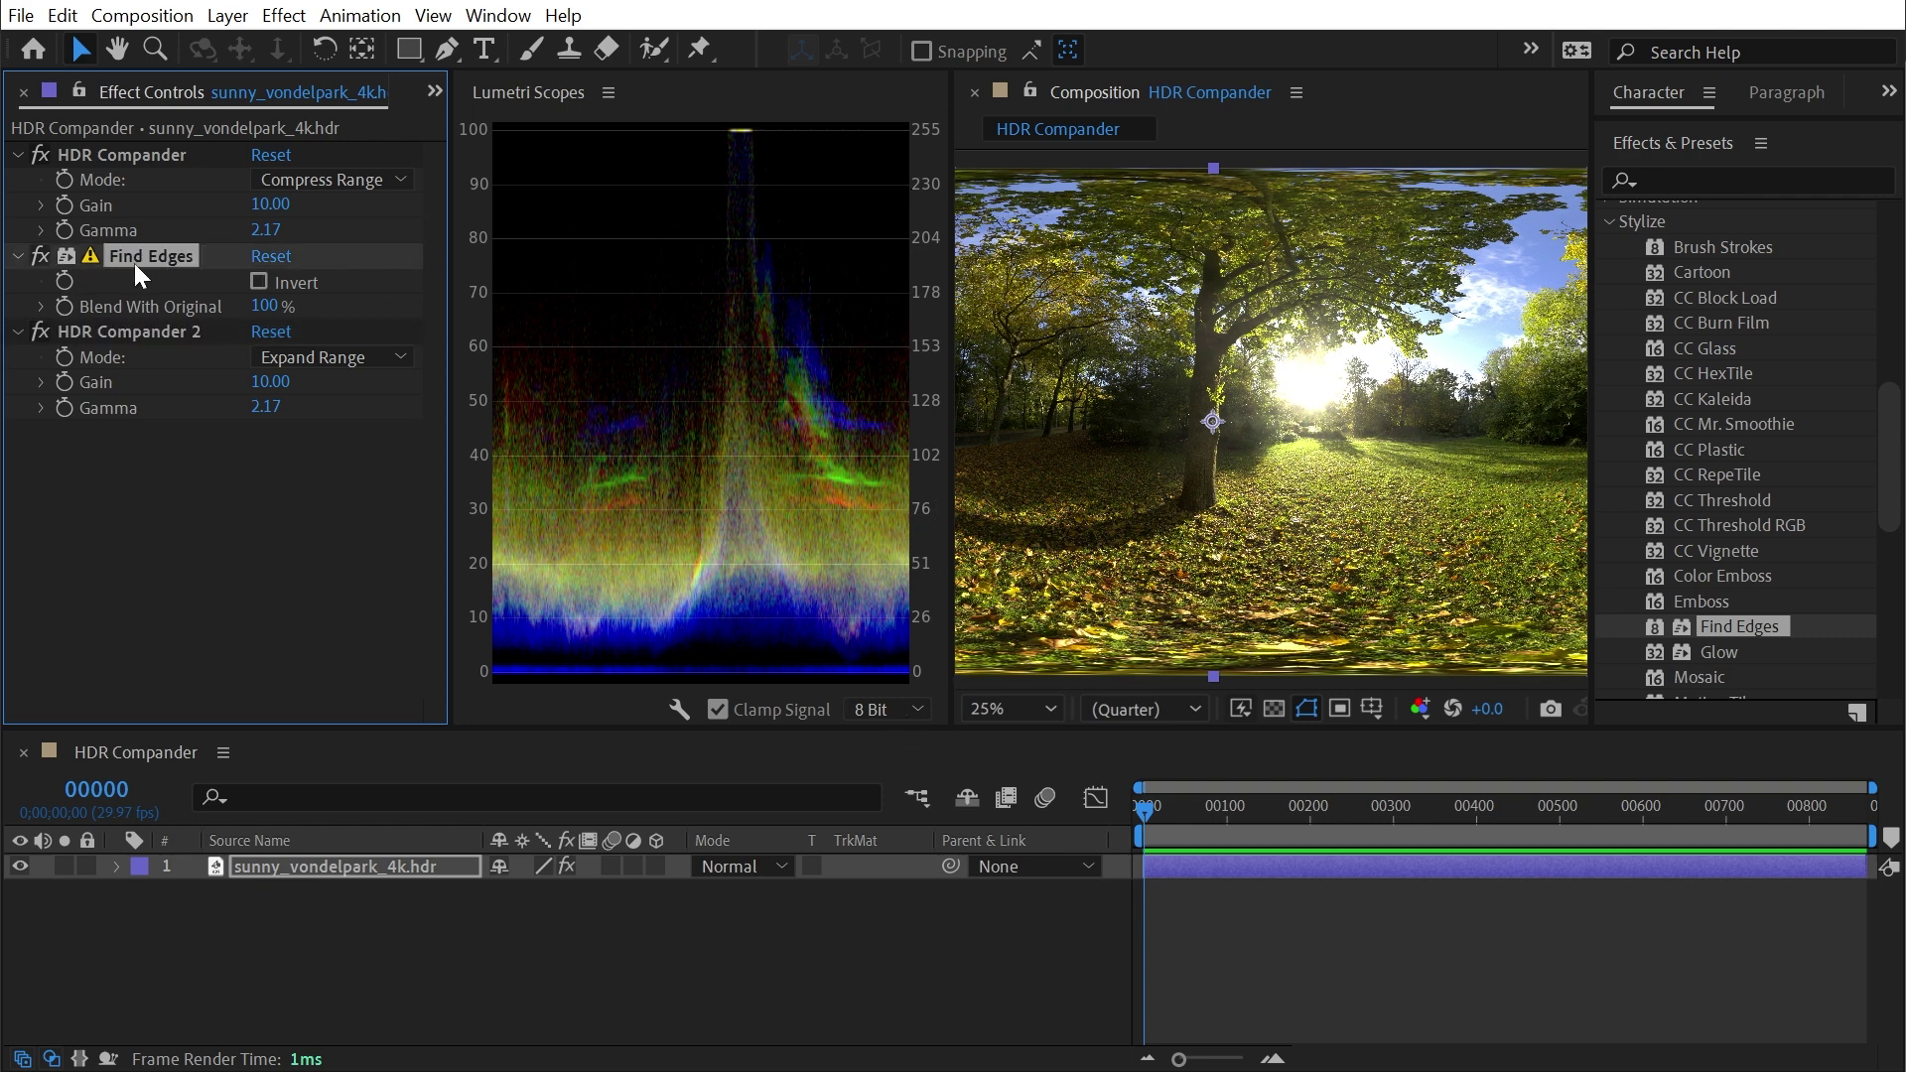
click(133, 330)
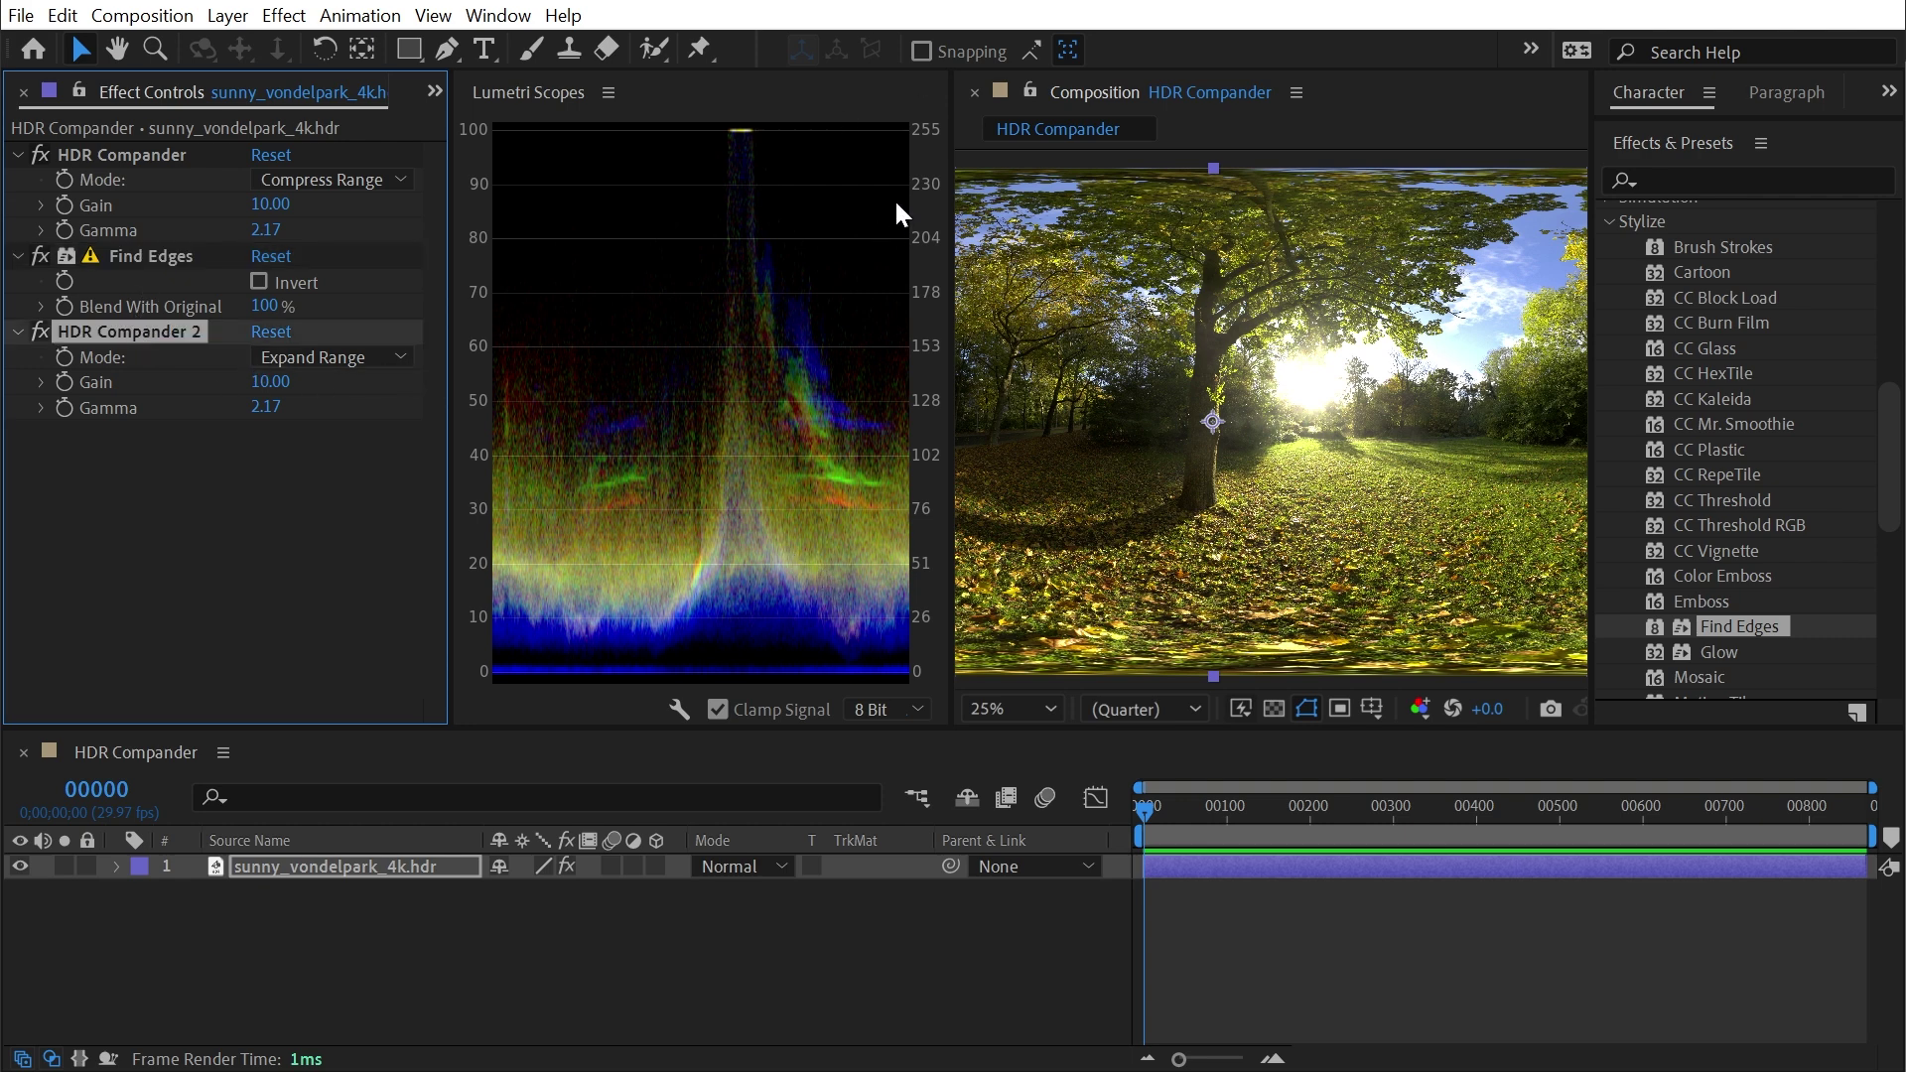
click(154, 256)
click(541, 863)
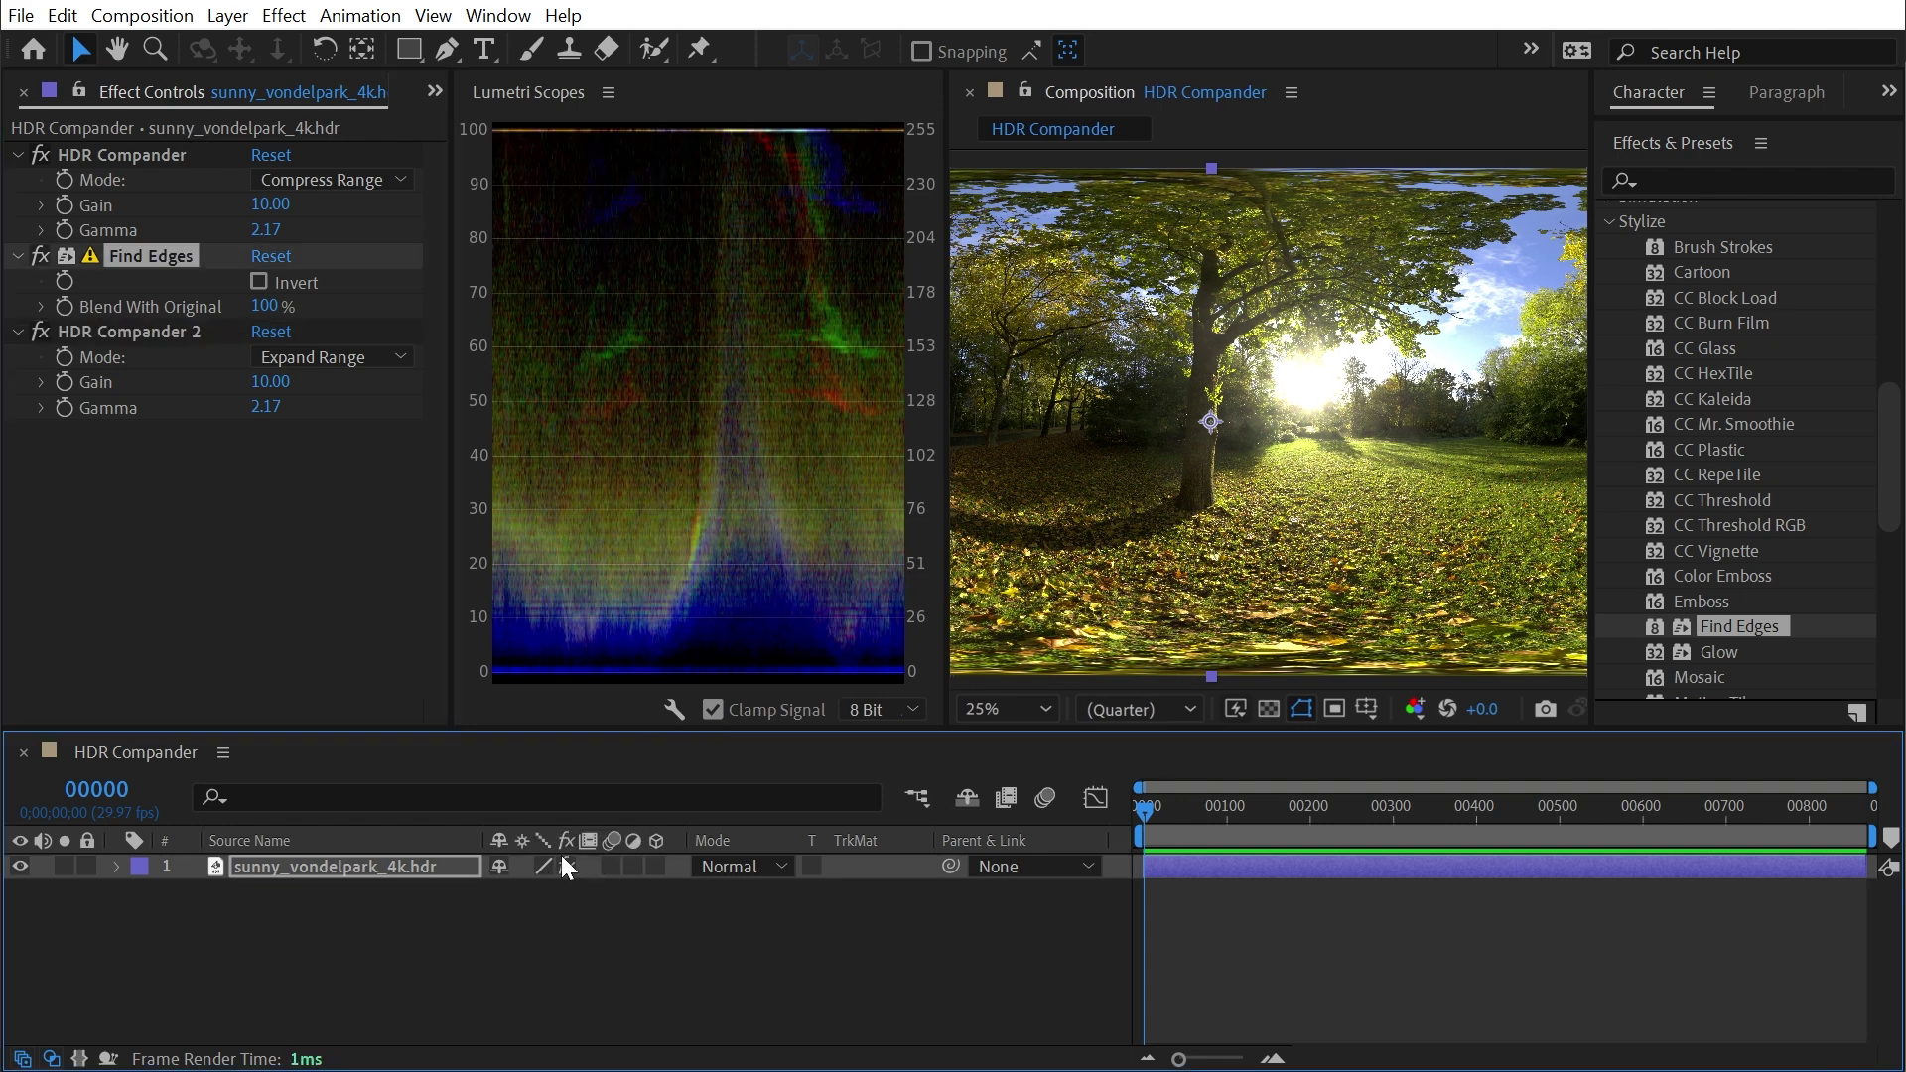
key(F2)
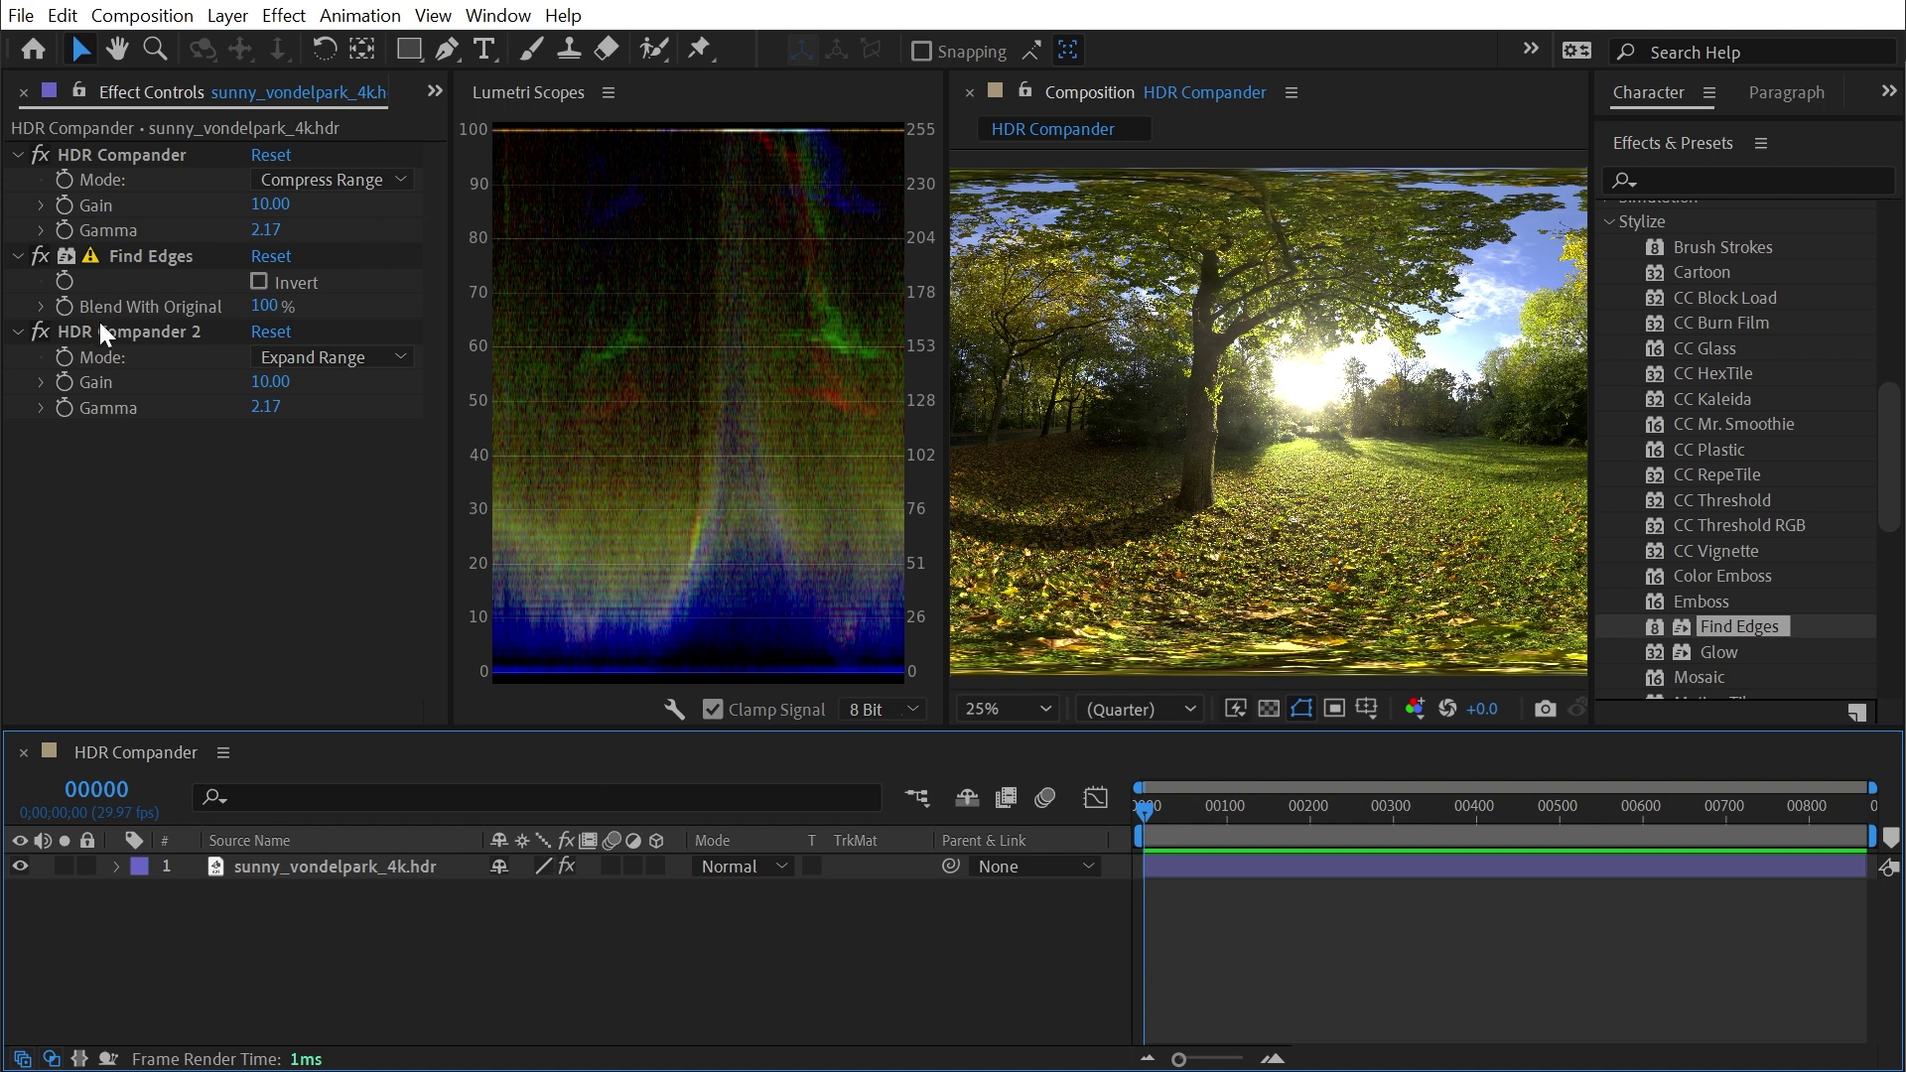
Step: Set Find Edges' Blend With Original to 0% to view the effect, and delete Find Edges from the layer
click(121, 248)
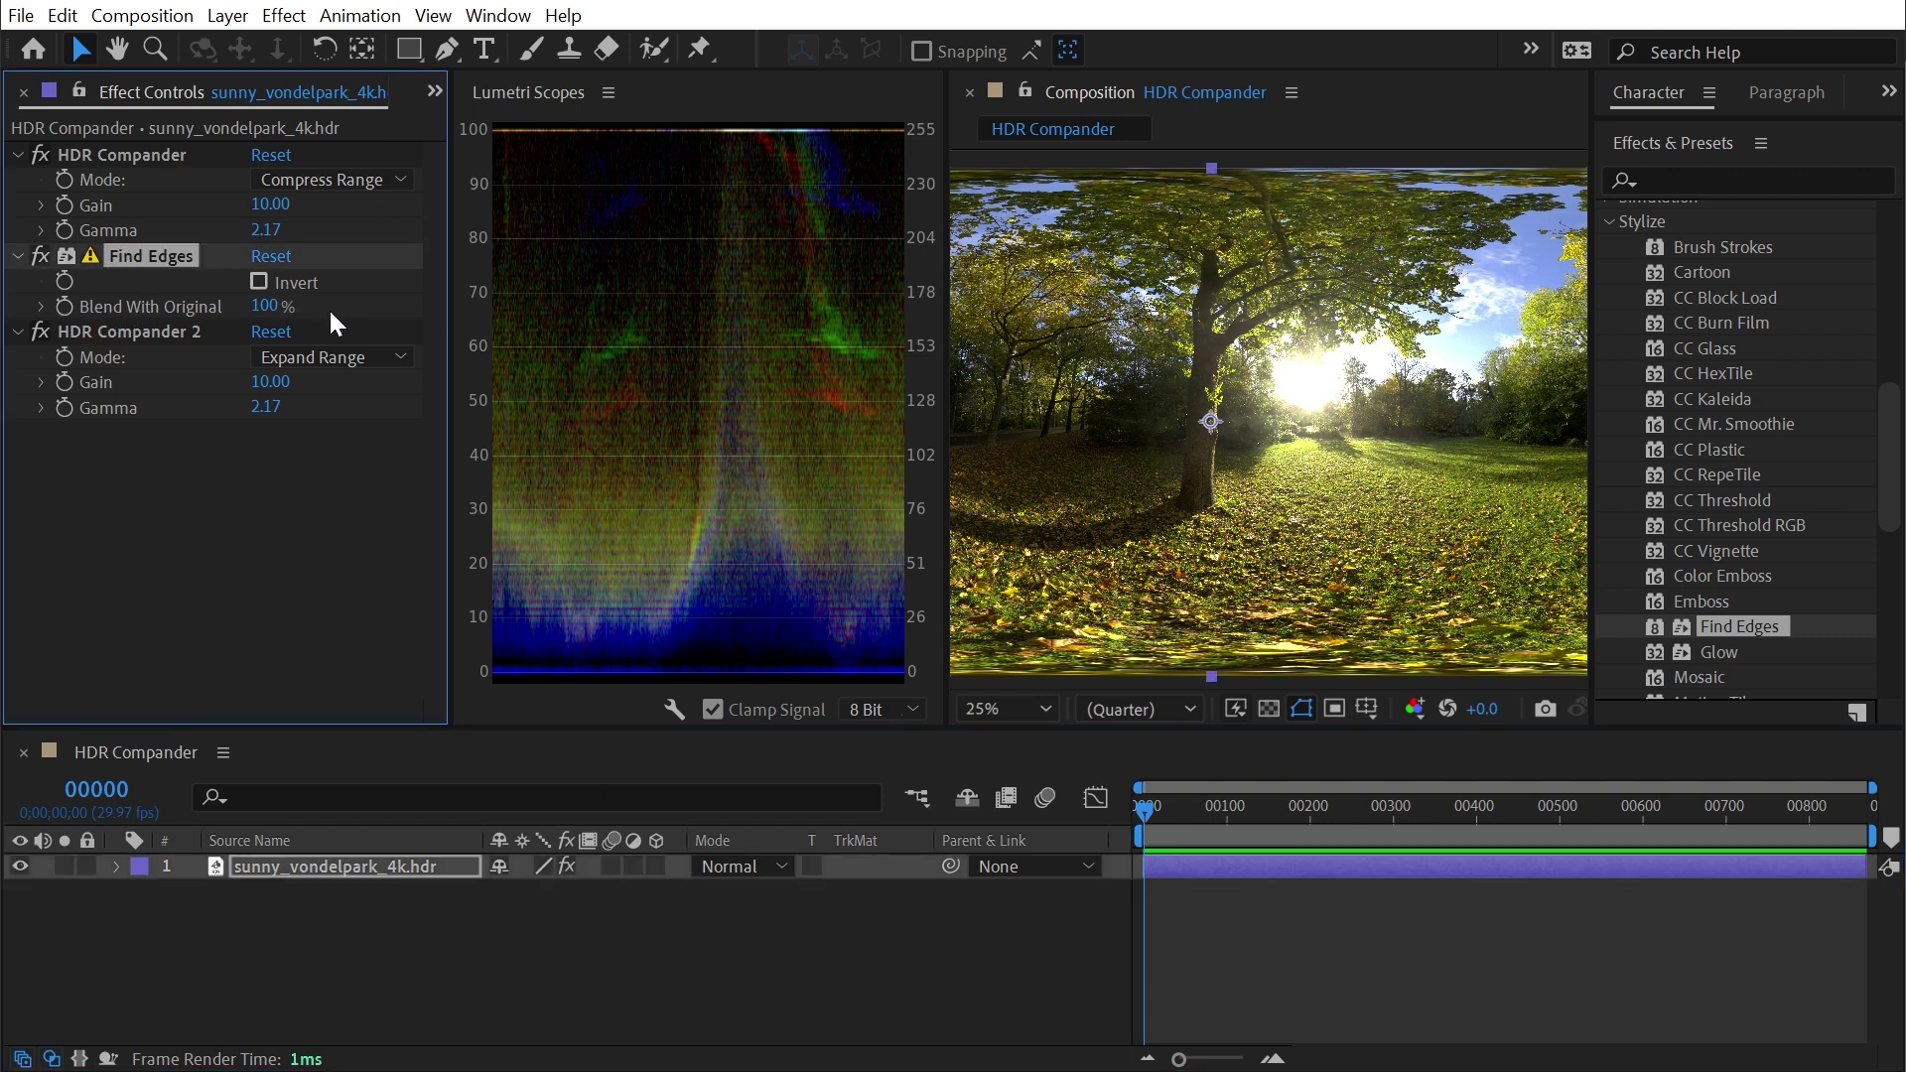
drag(281, 308, 28, 318)
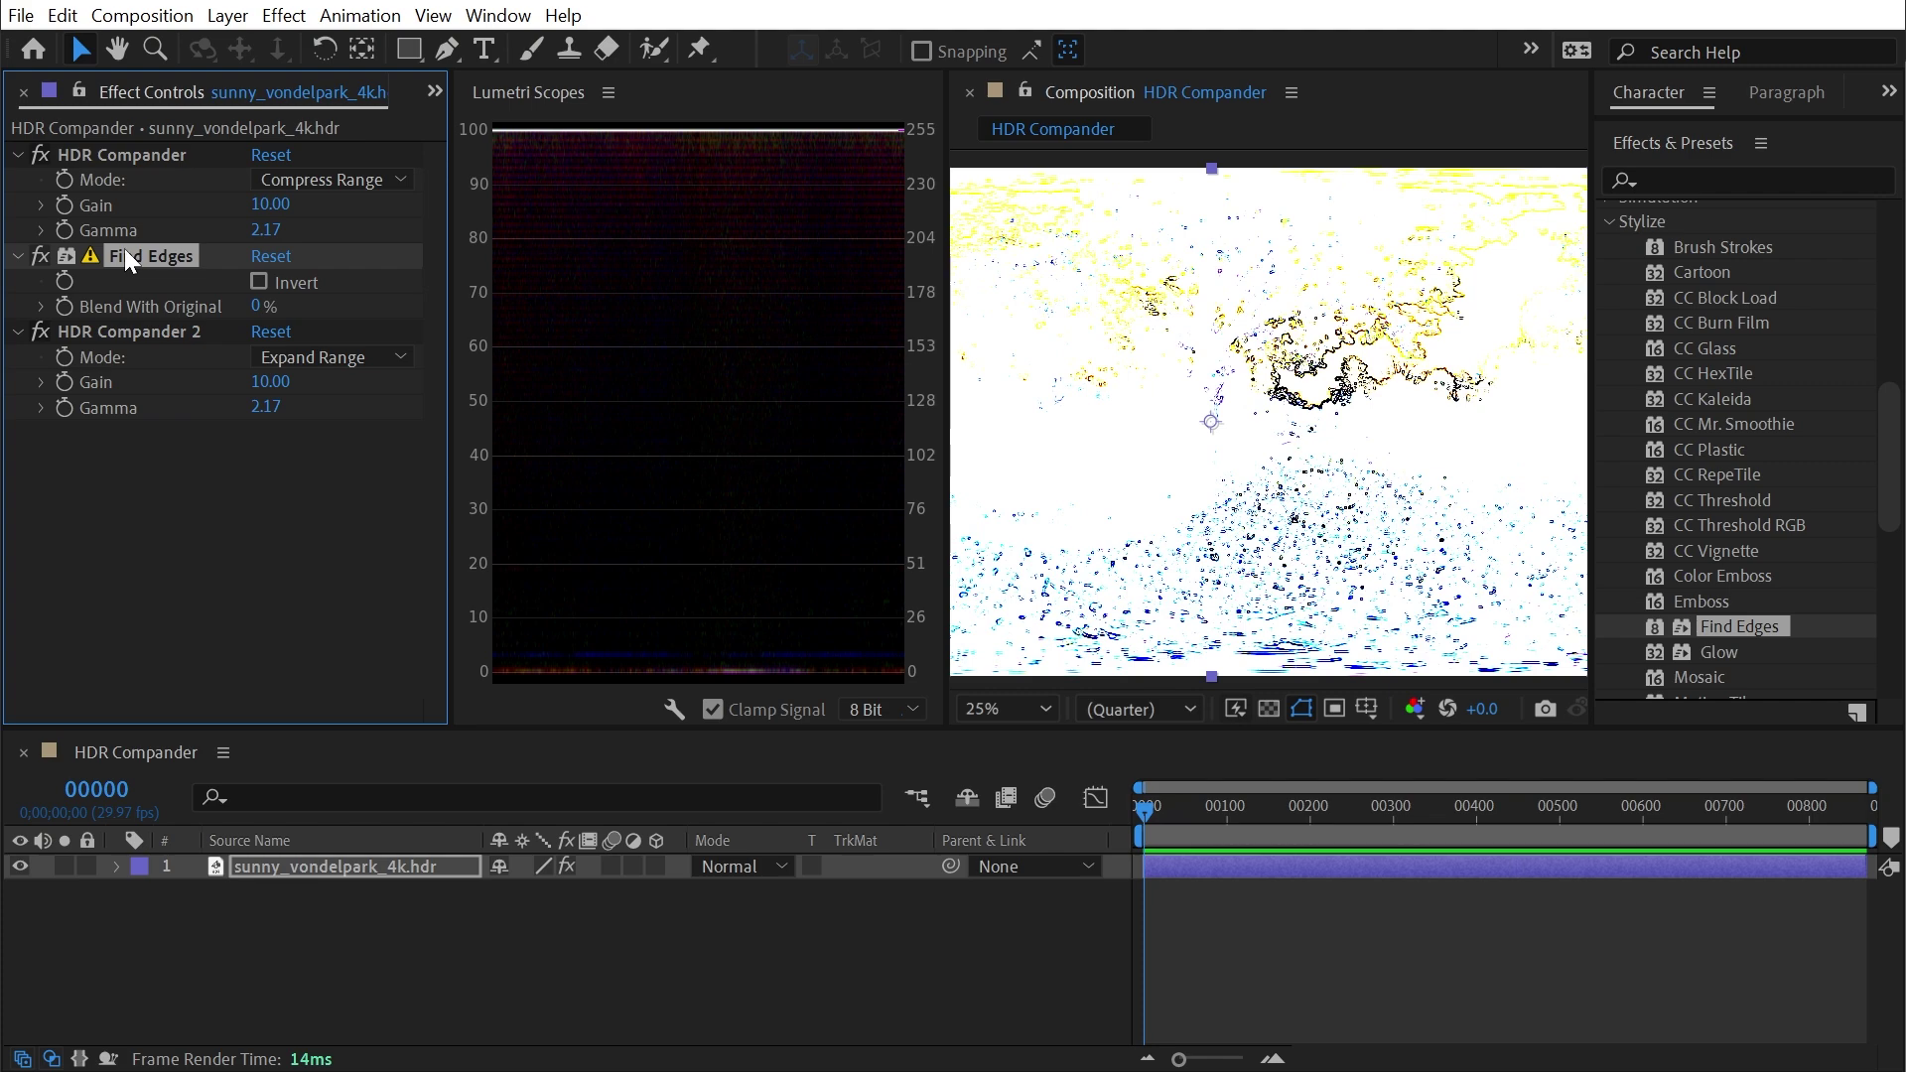
key(Delete)
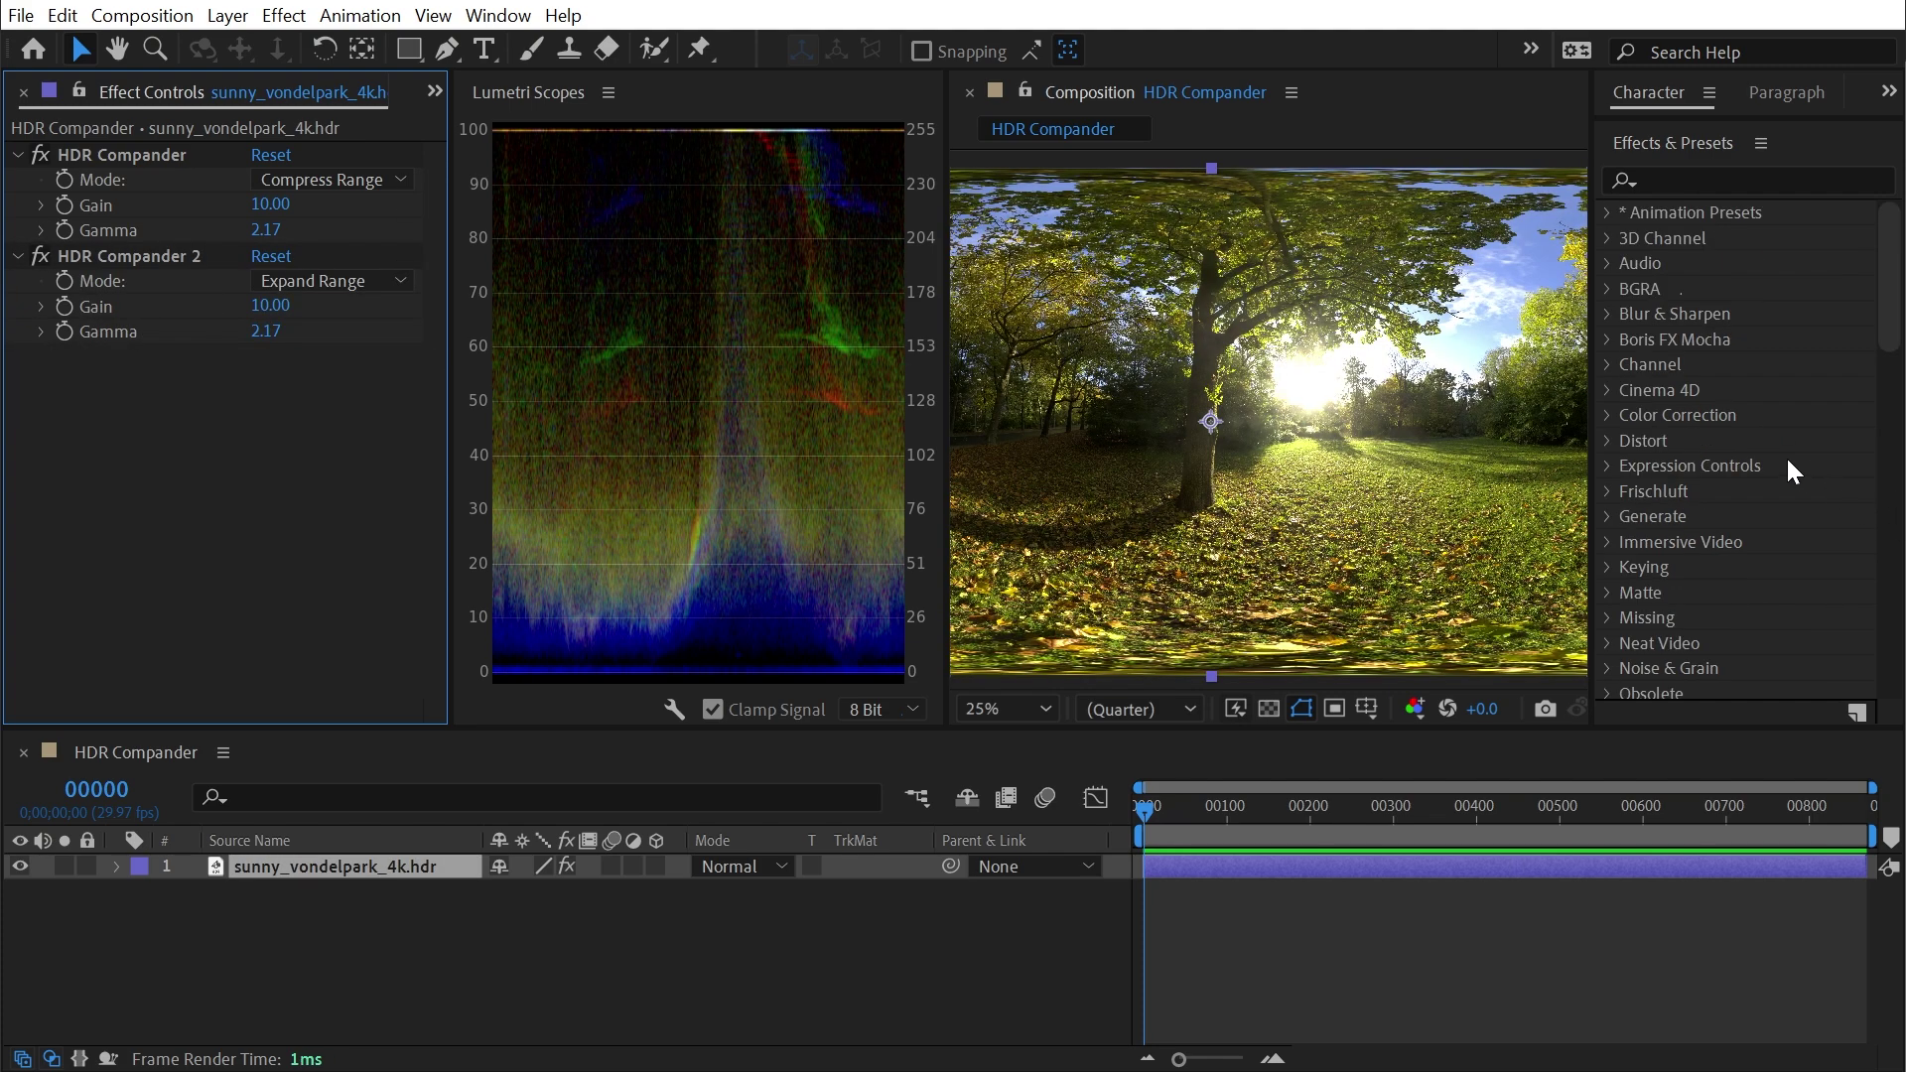
Step: Add the Checkerboard effect from the Generate category between the two HDR Compander effects
double_click(1621, 514)
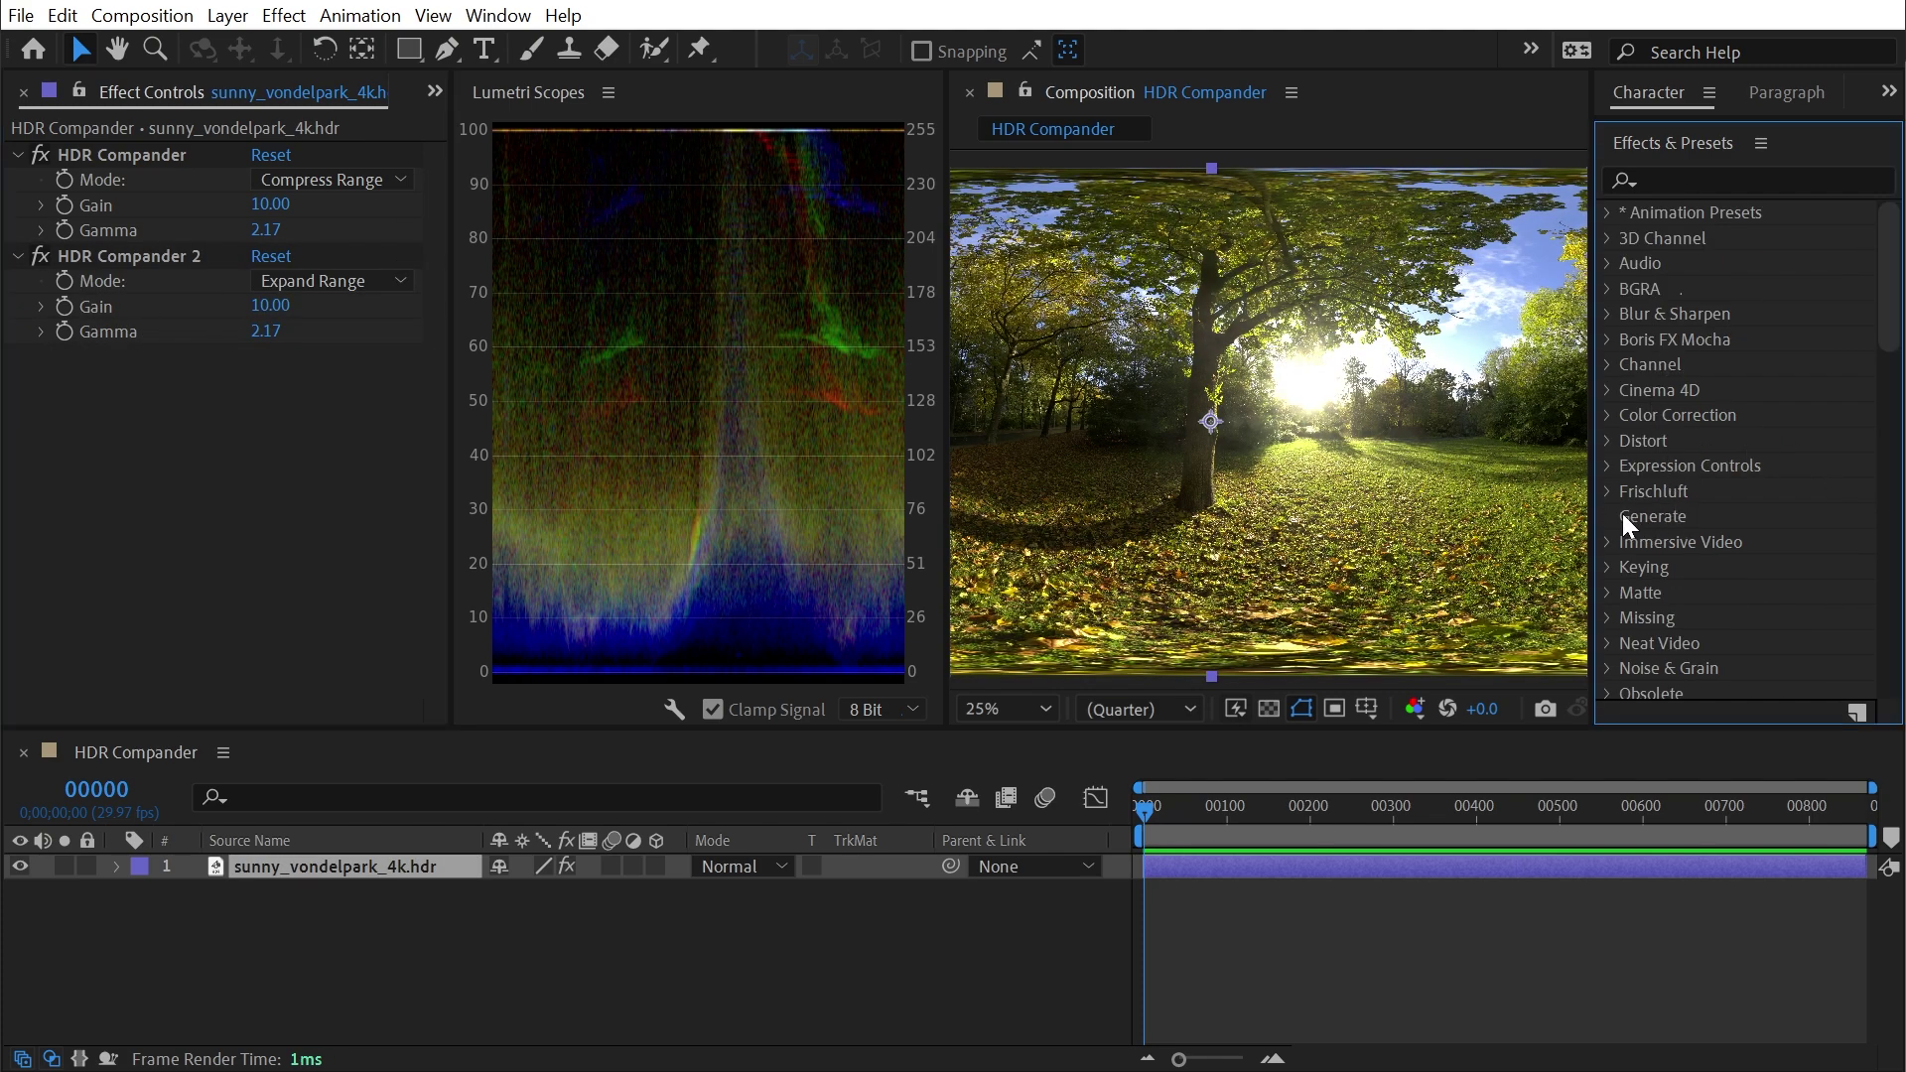
scroll(1749, 526, down, 5)
click(1709, 454)
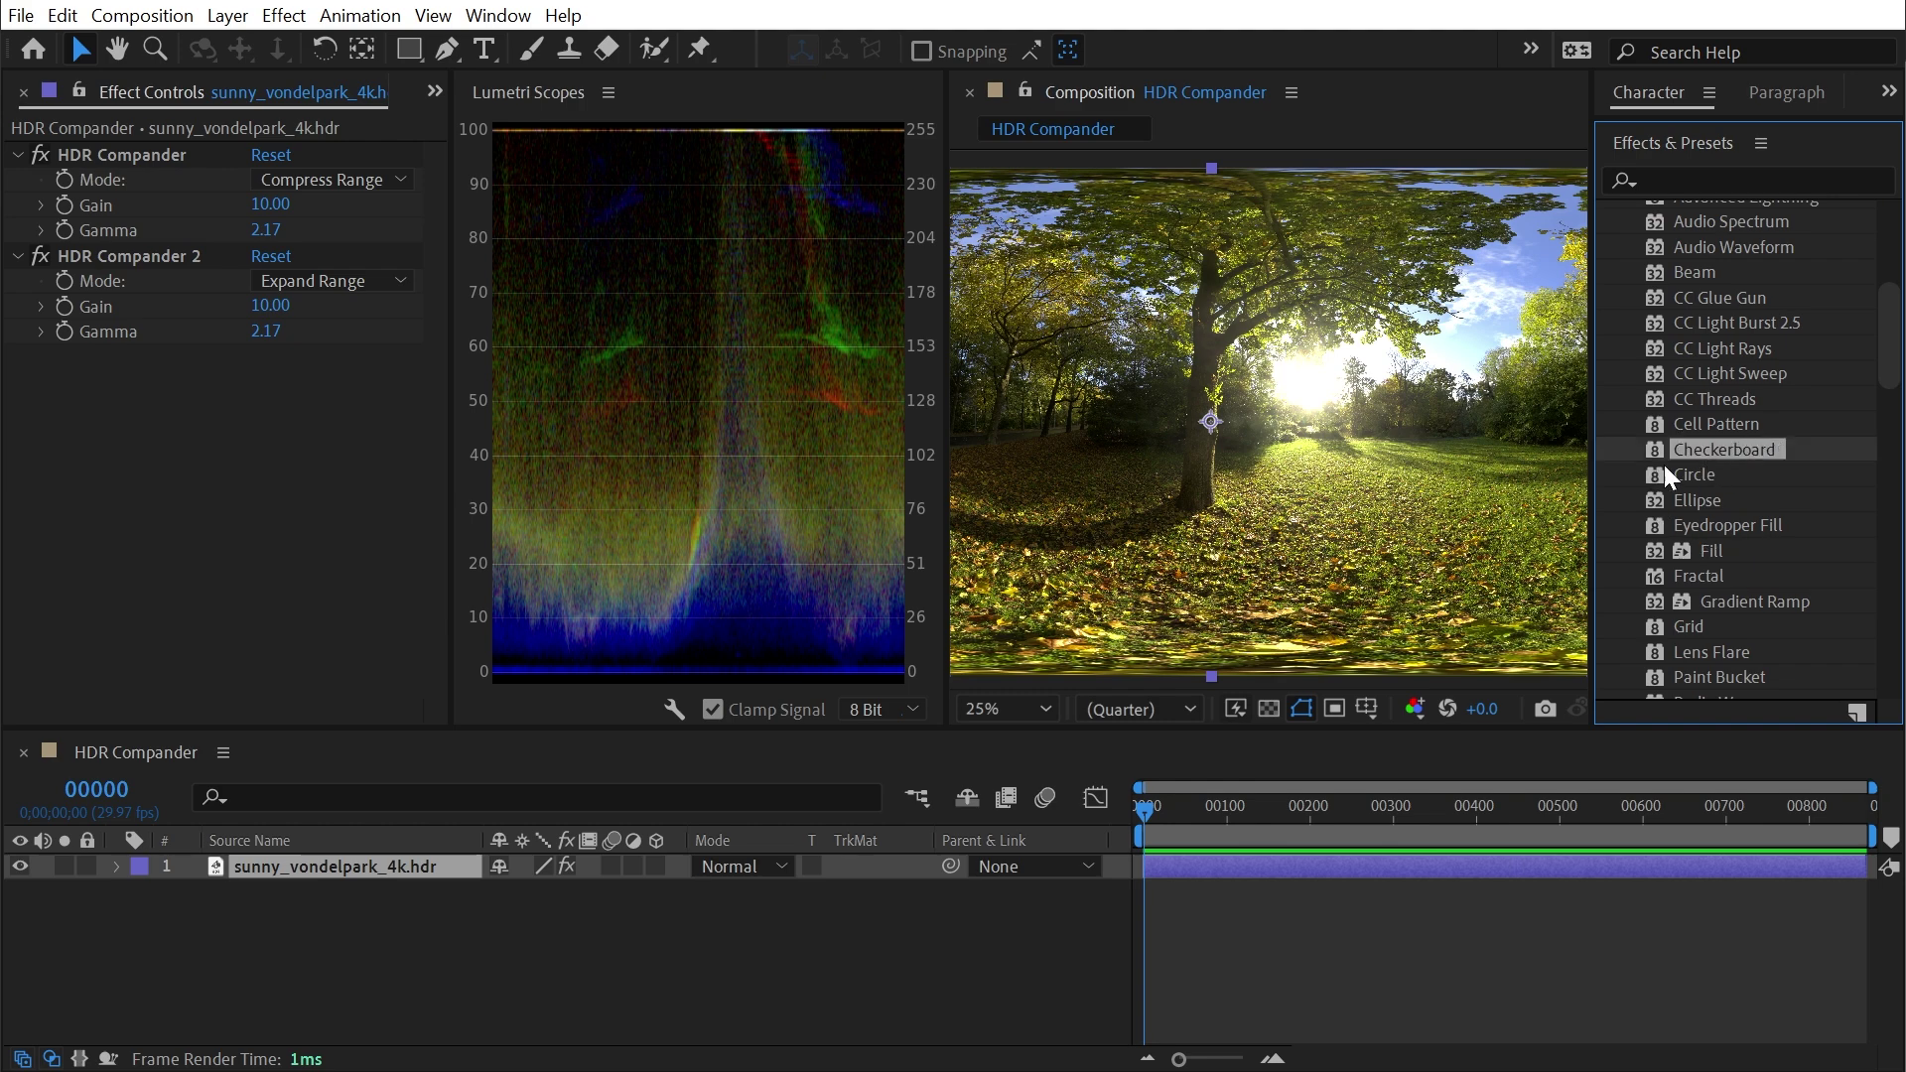
drag(1703, 449, 187, 236)
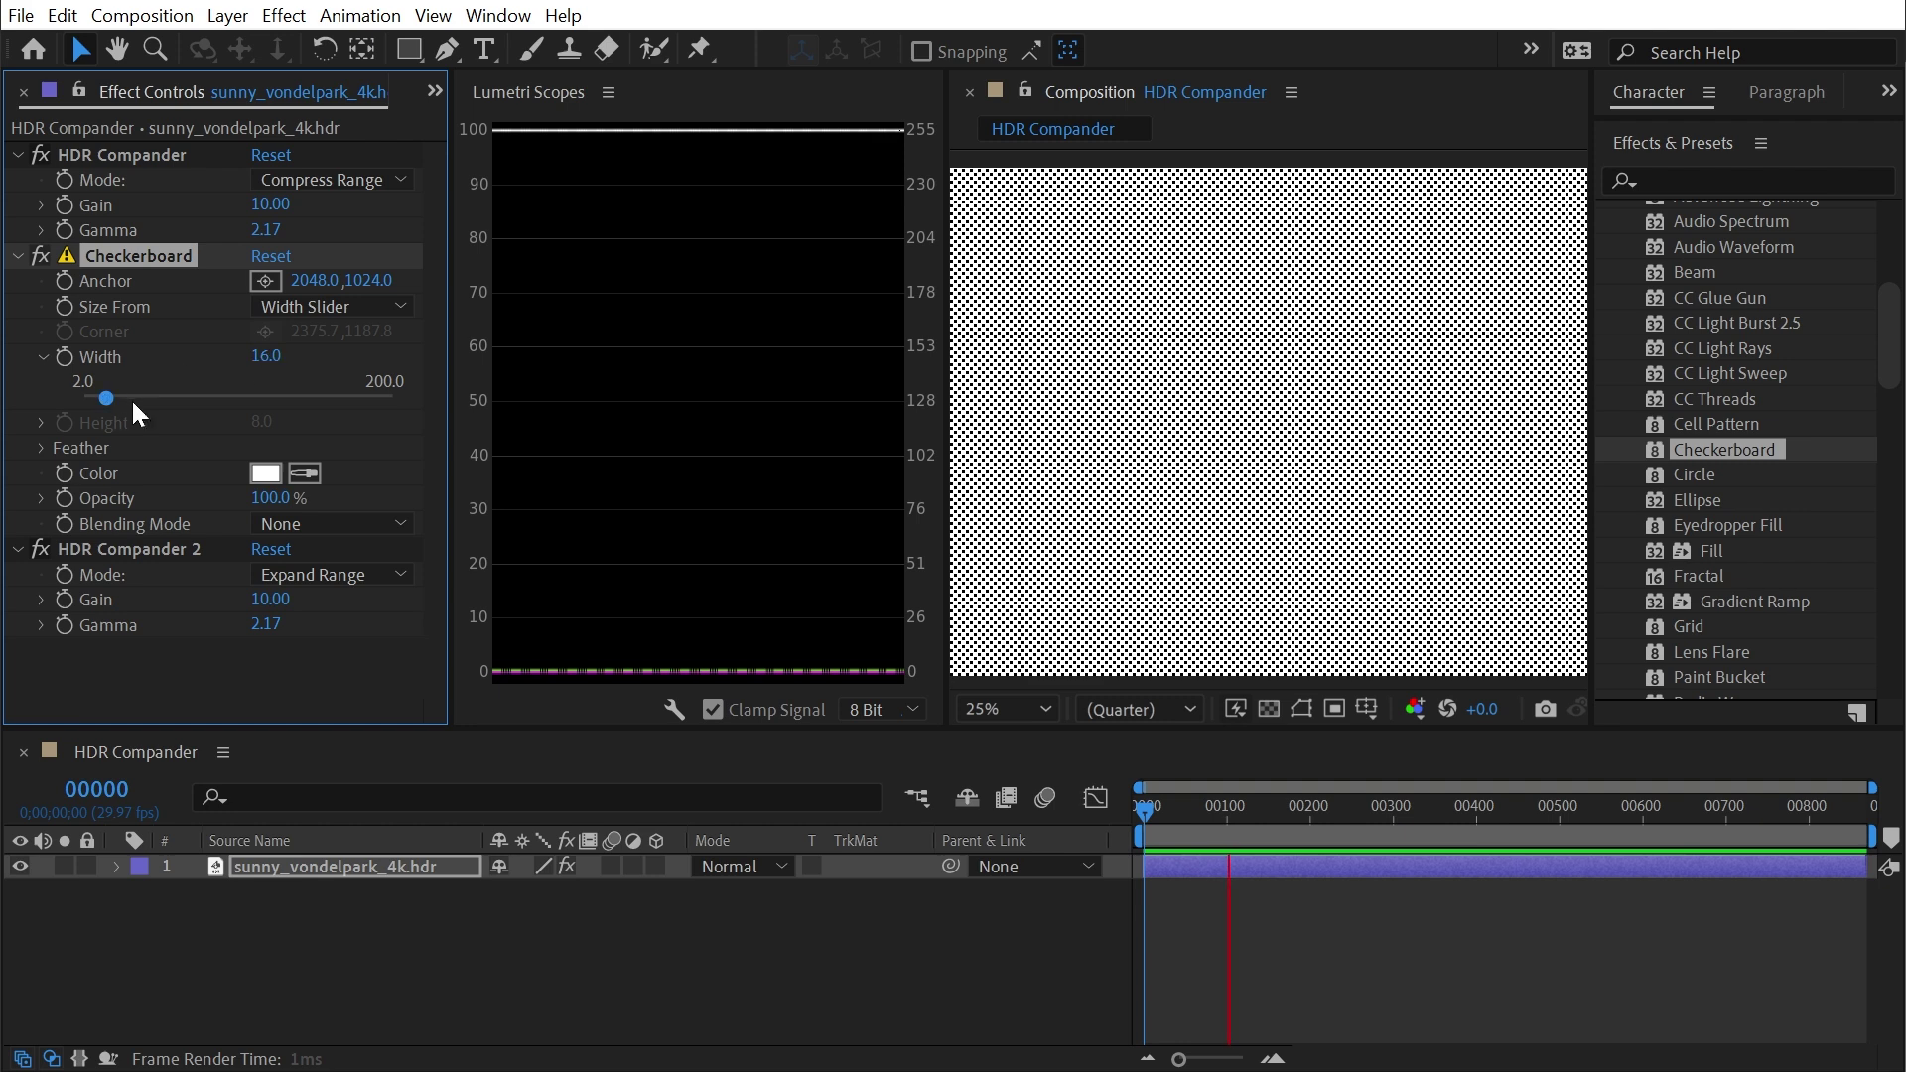
Step: Set the Checkerboard width to 123.5 and its blending mode to Overlay
drag(106, 398, 288, 397)
click(290, 520)
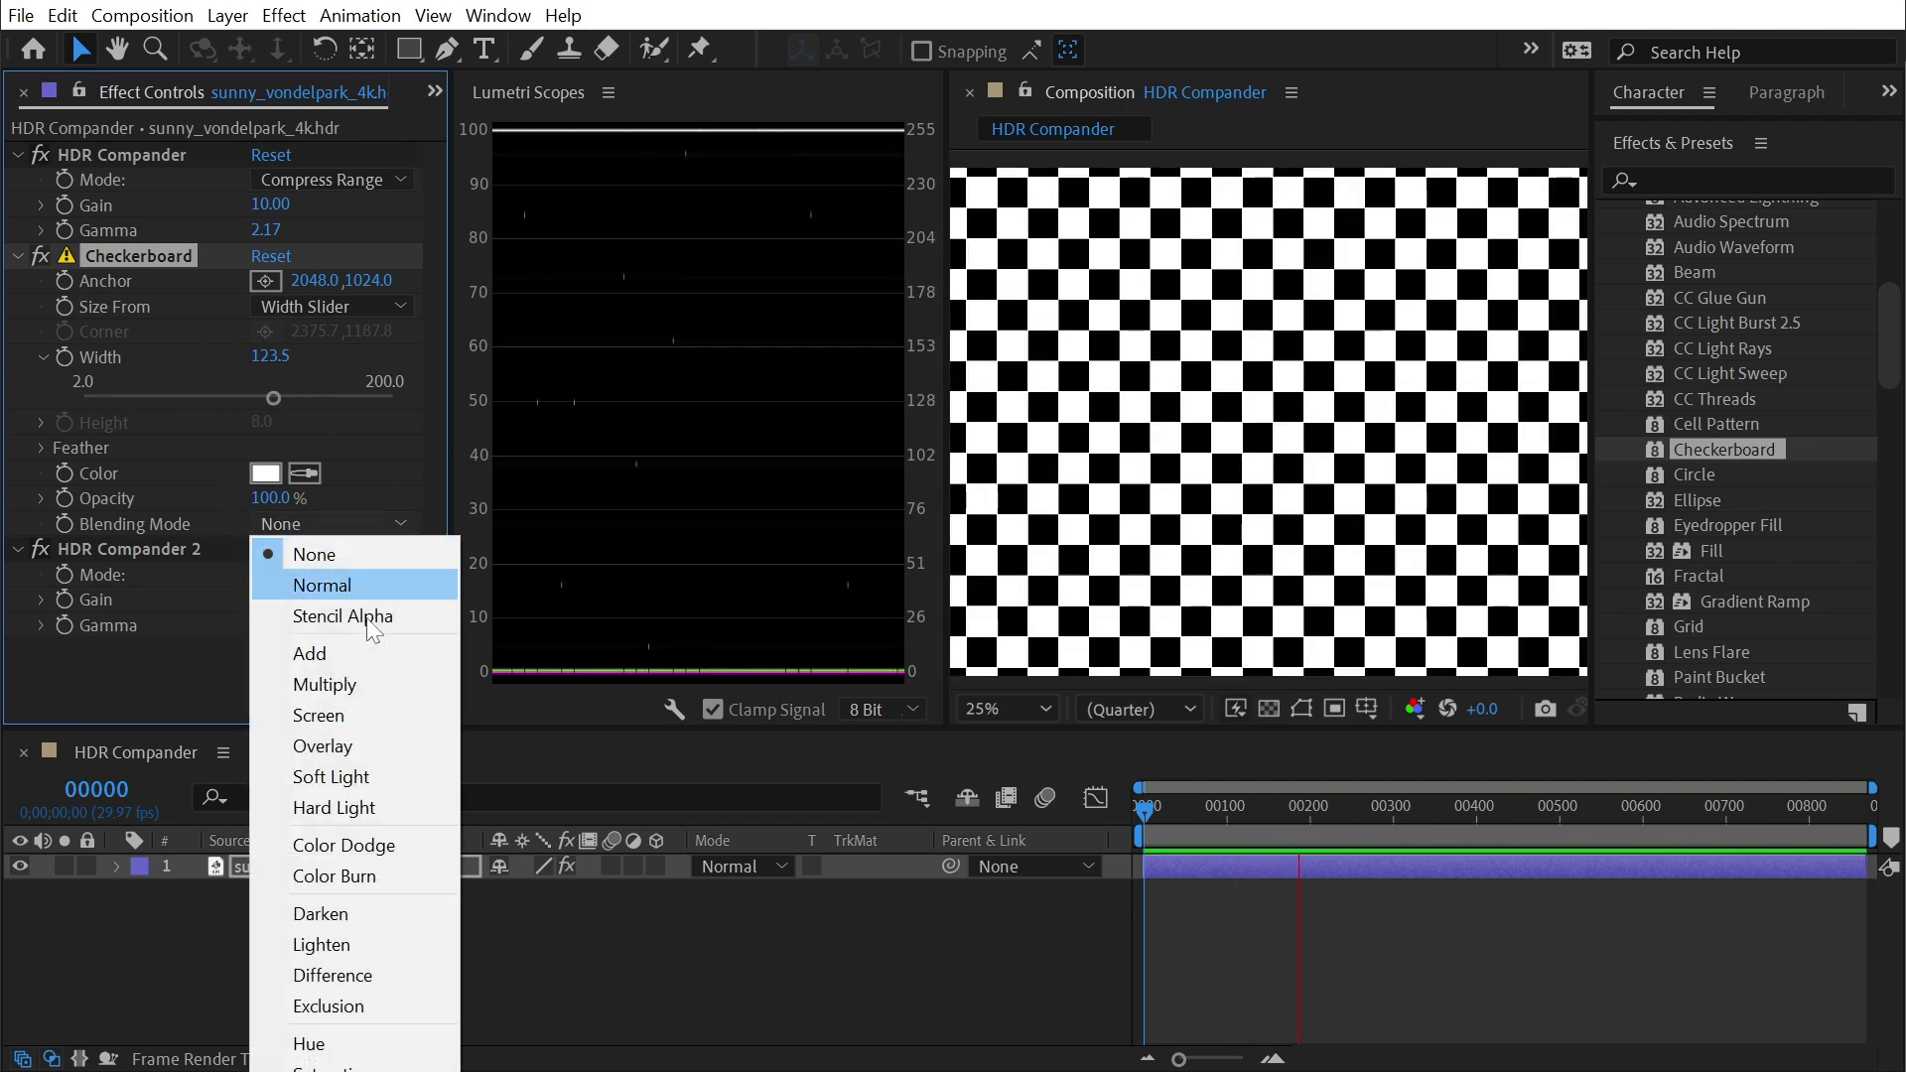
click(377, 747)
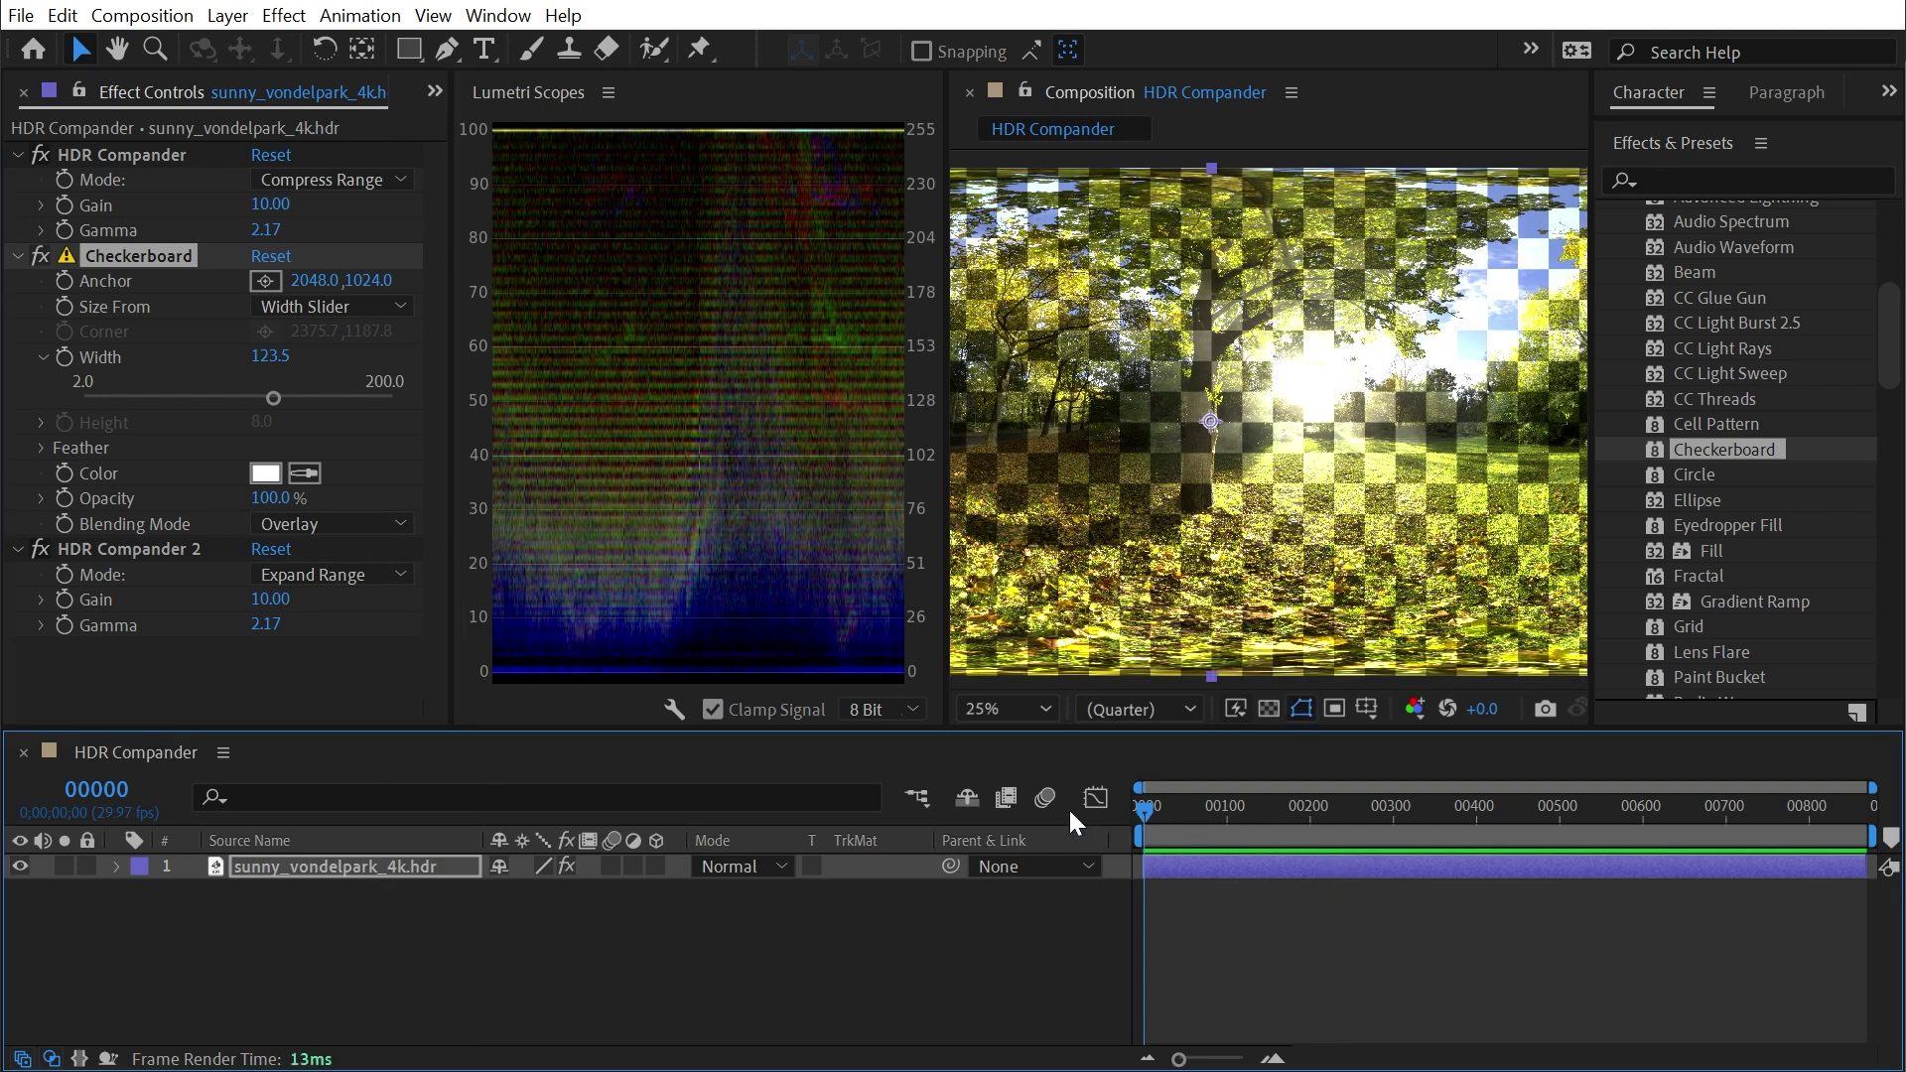
Step: Toggle both HDR Compander effects off and on to compare the checkerboard overlay with and without range compression
click(127, 154)
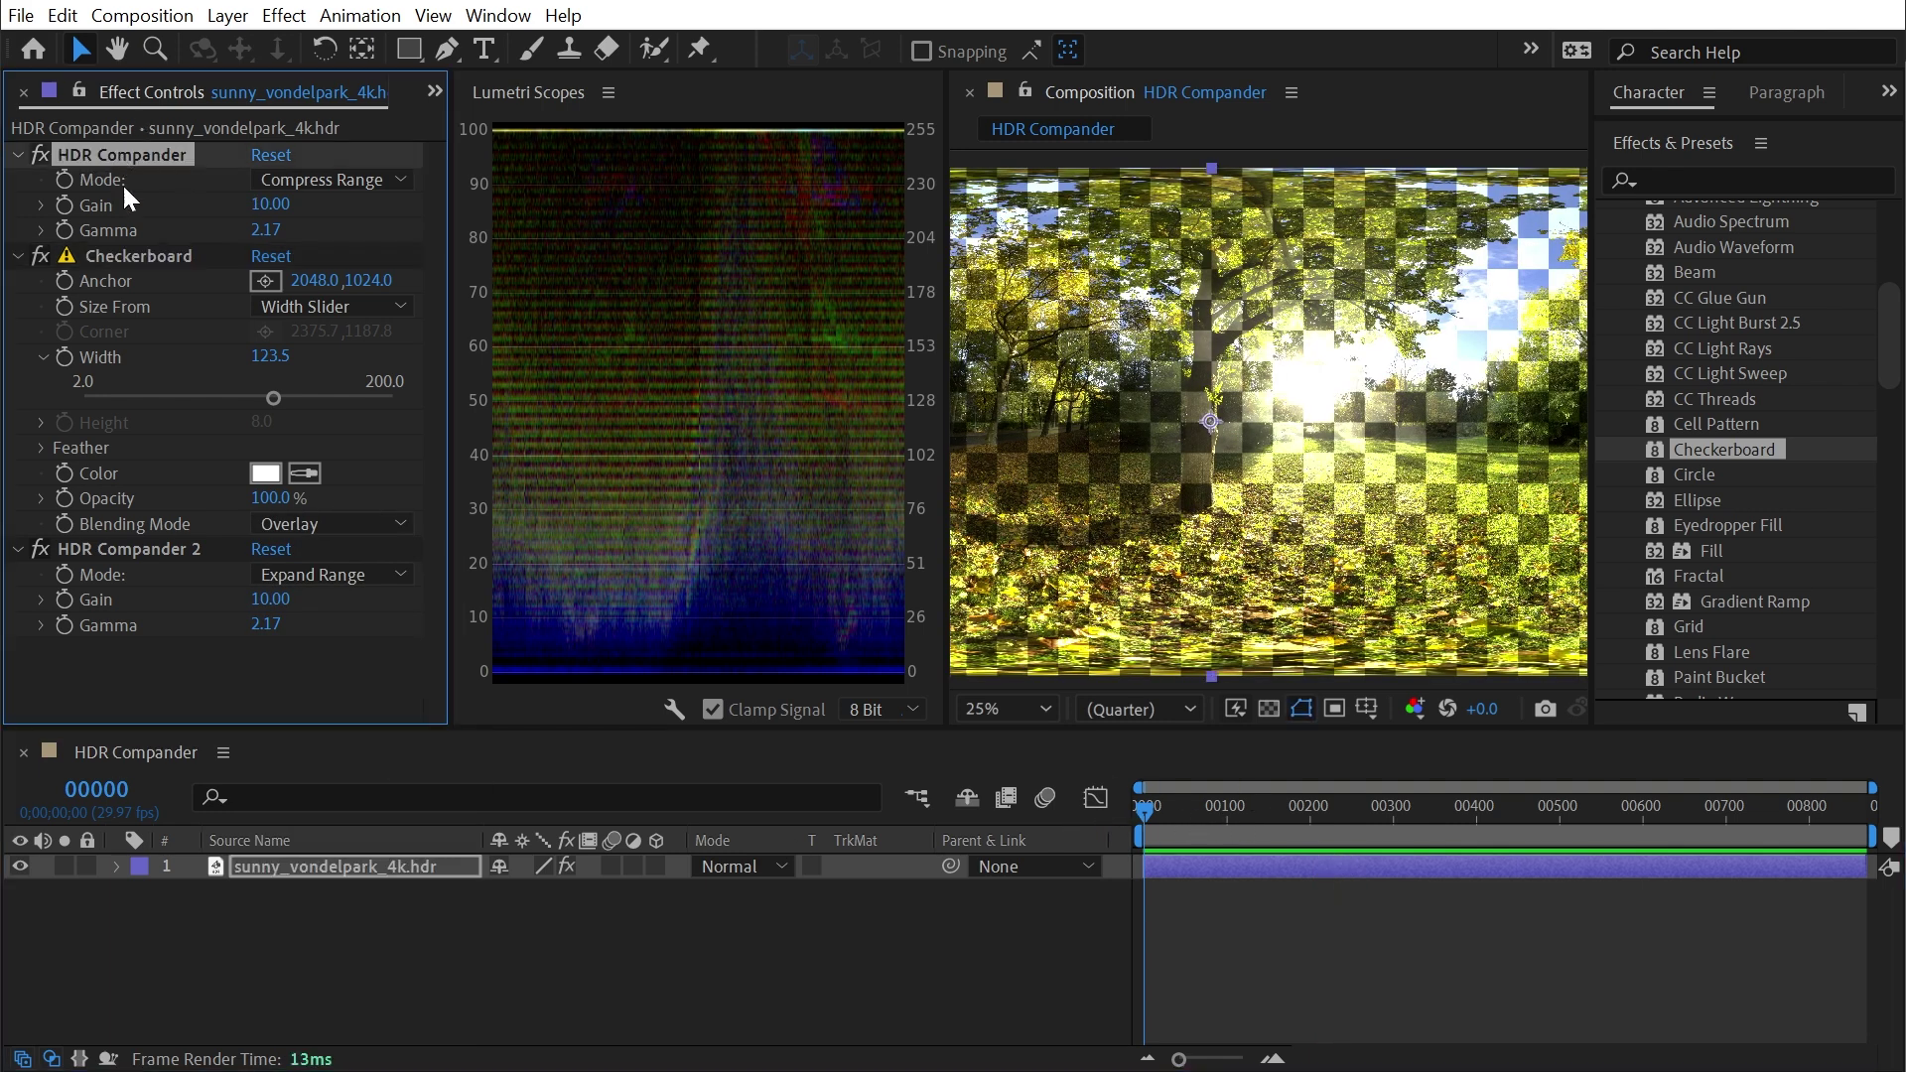
click(79, 551)
click(39, 549)
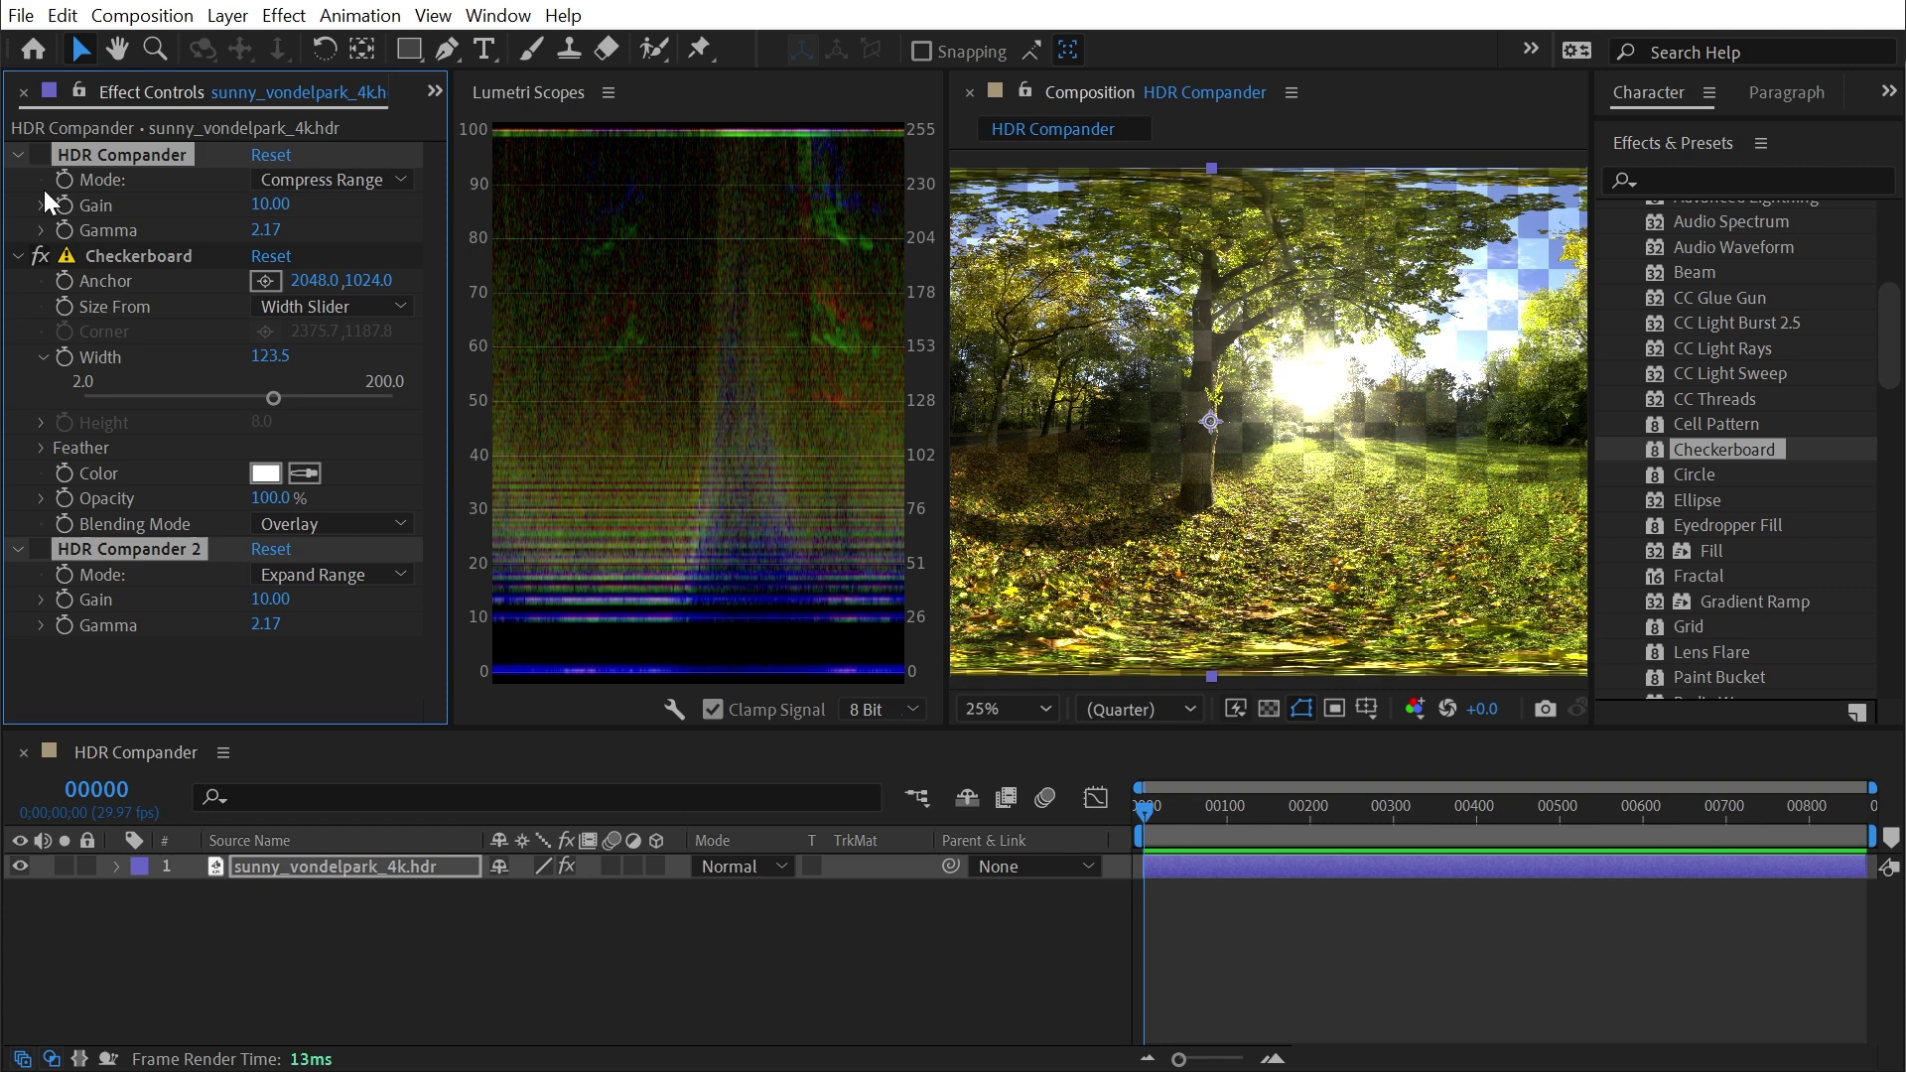
drag(39, 155, 40, 549)
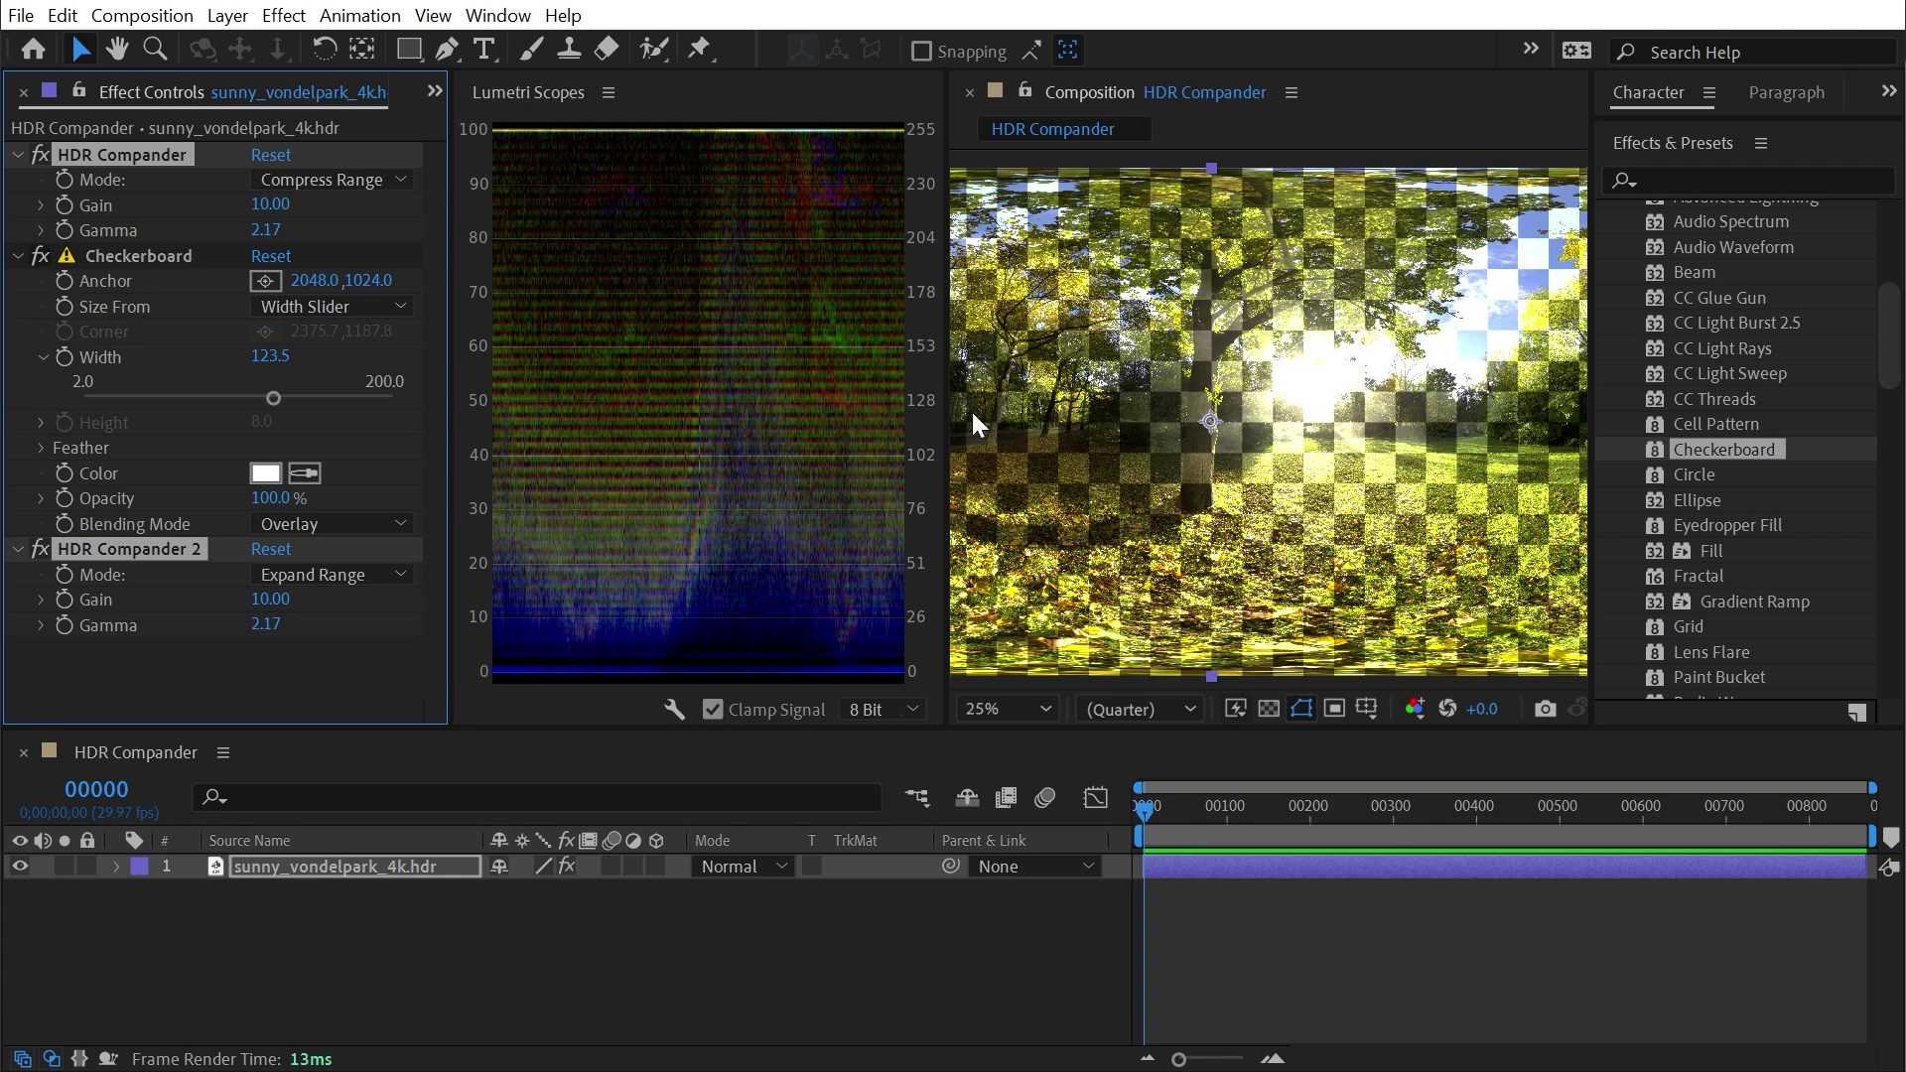
click(42, 549)
click(41, 549)
click(328, 643)
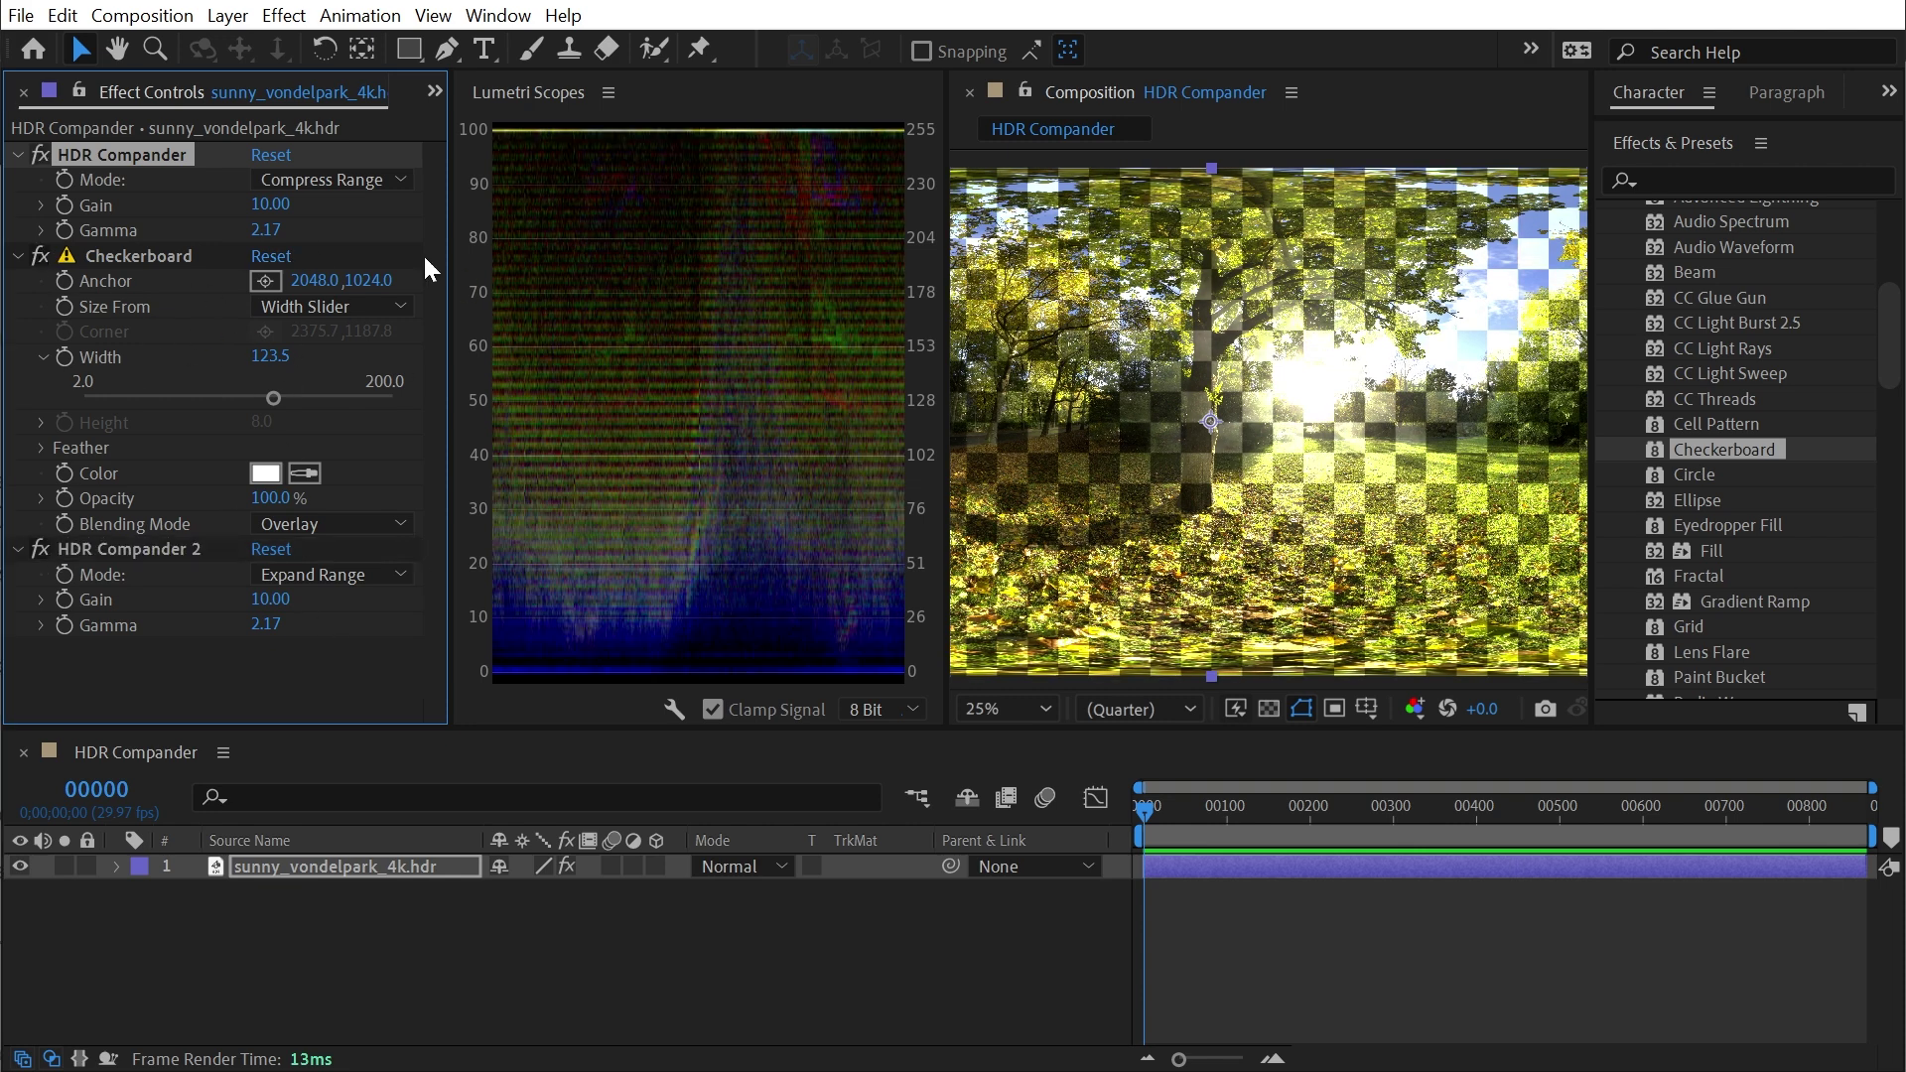
Step: Delete both HDR Compander effects from the layer, leaving only Checkerboard
key(Delete)
click(129, 447)
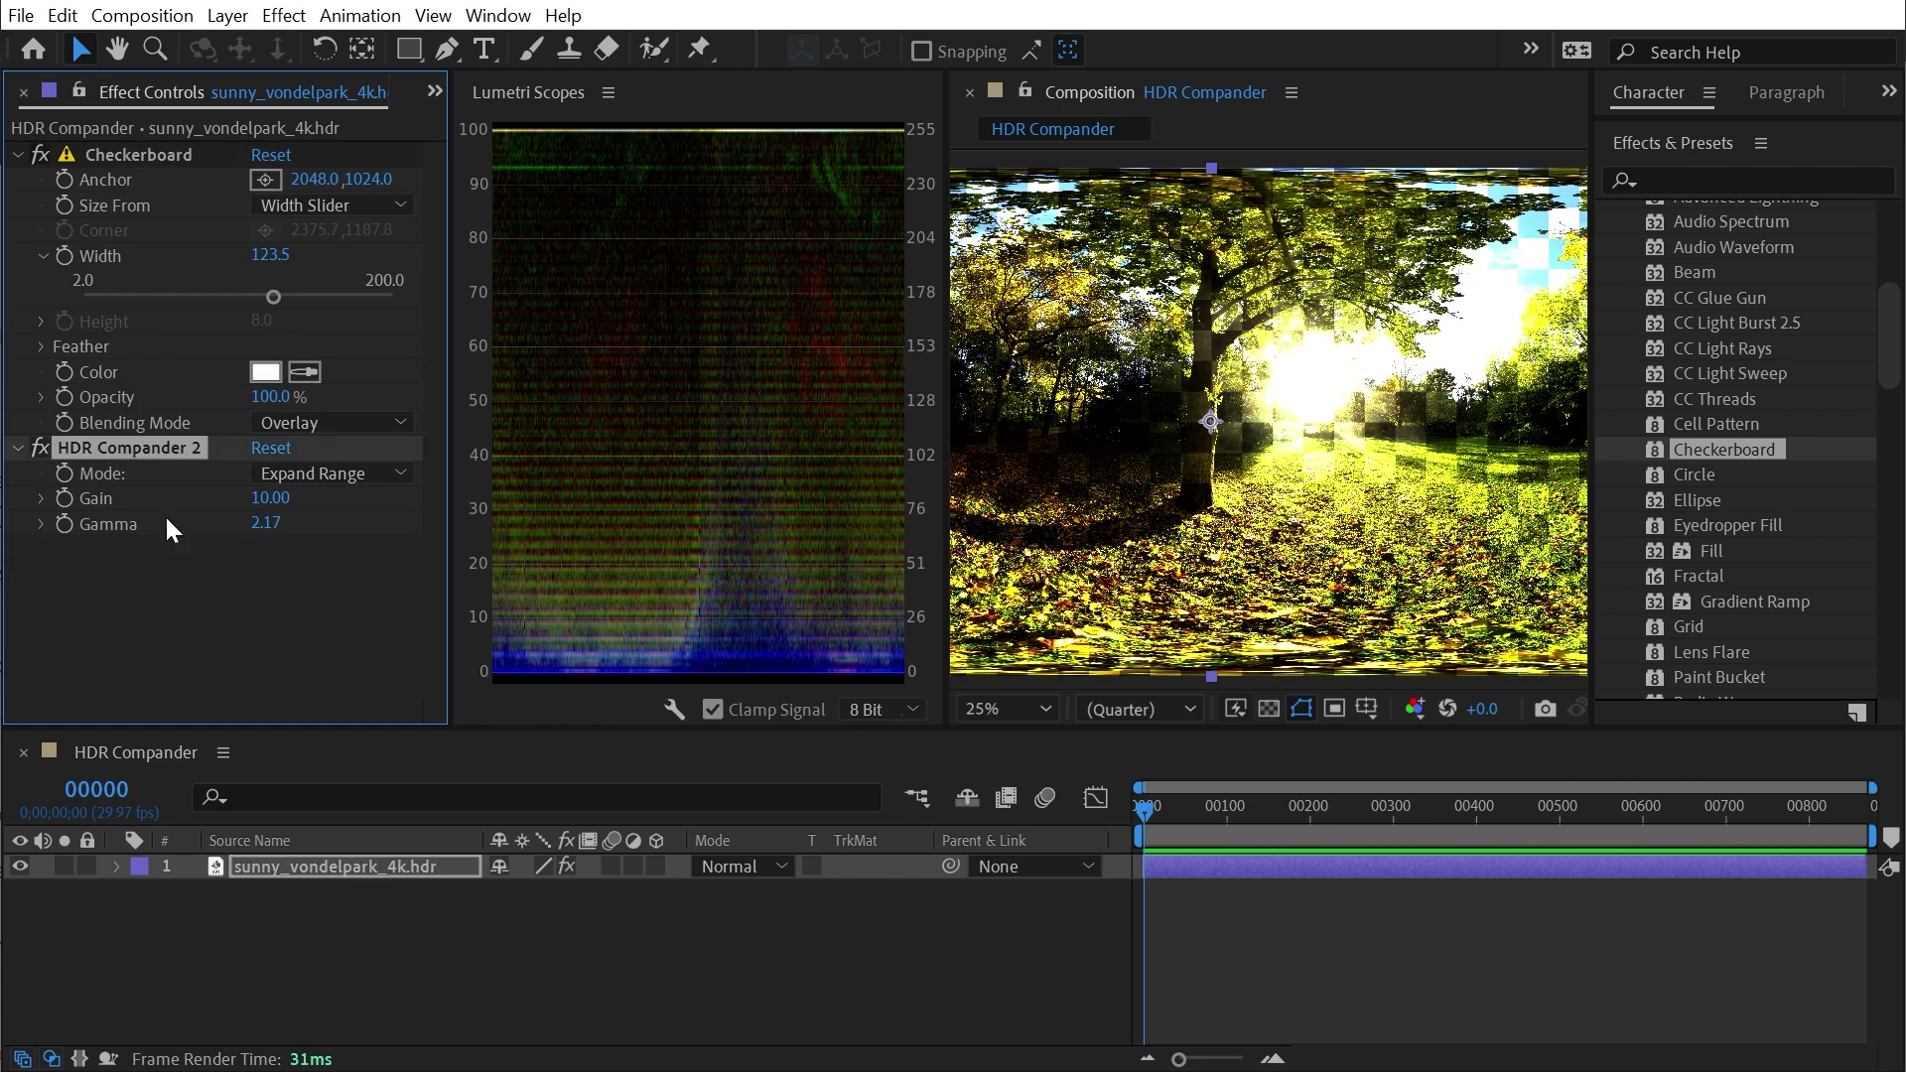
key(Delete)
Step: Search the effects for "compress" and apply the Image - Utilities dynamic range compression preset to the layer
scroll(1687, 347, up, 5)
click(1663, 179)
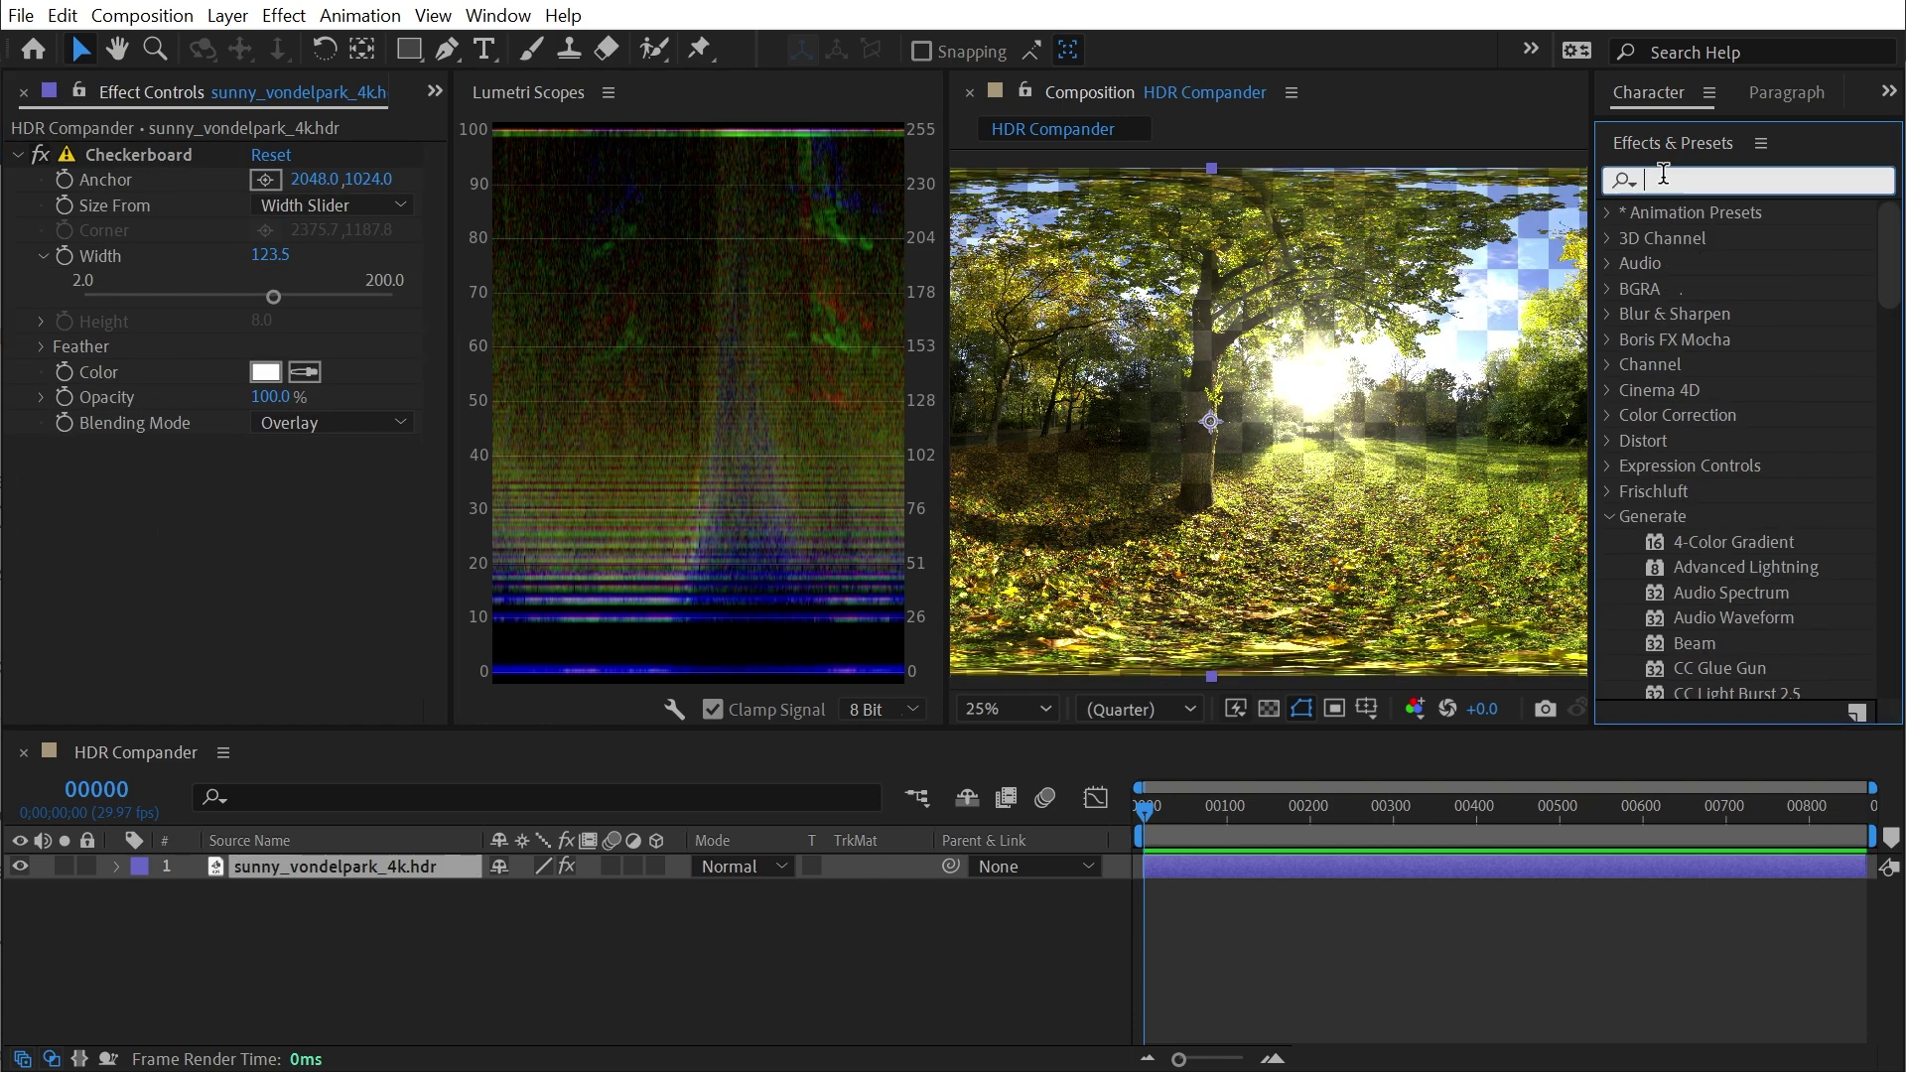
text(compress)
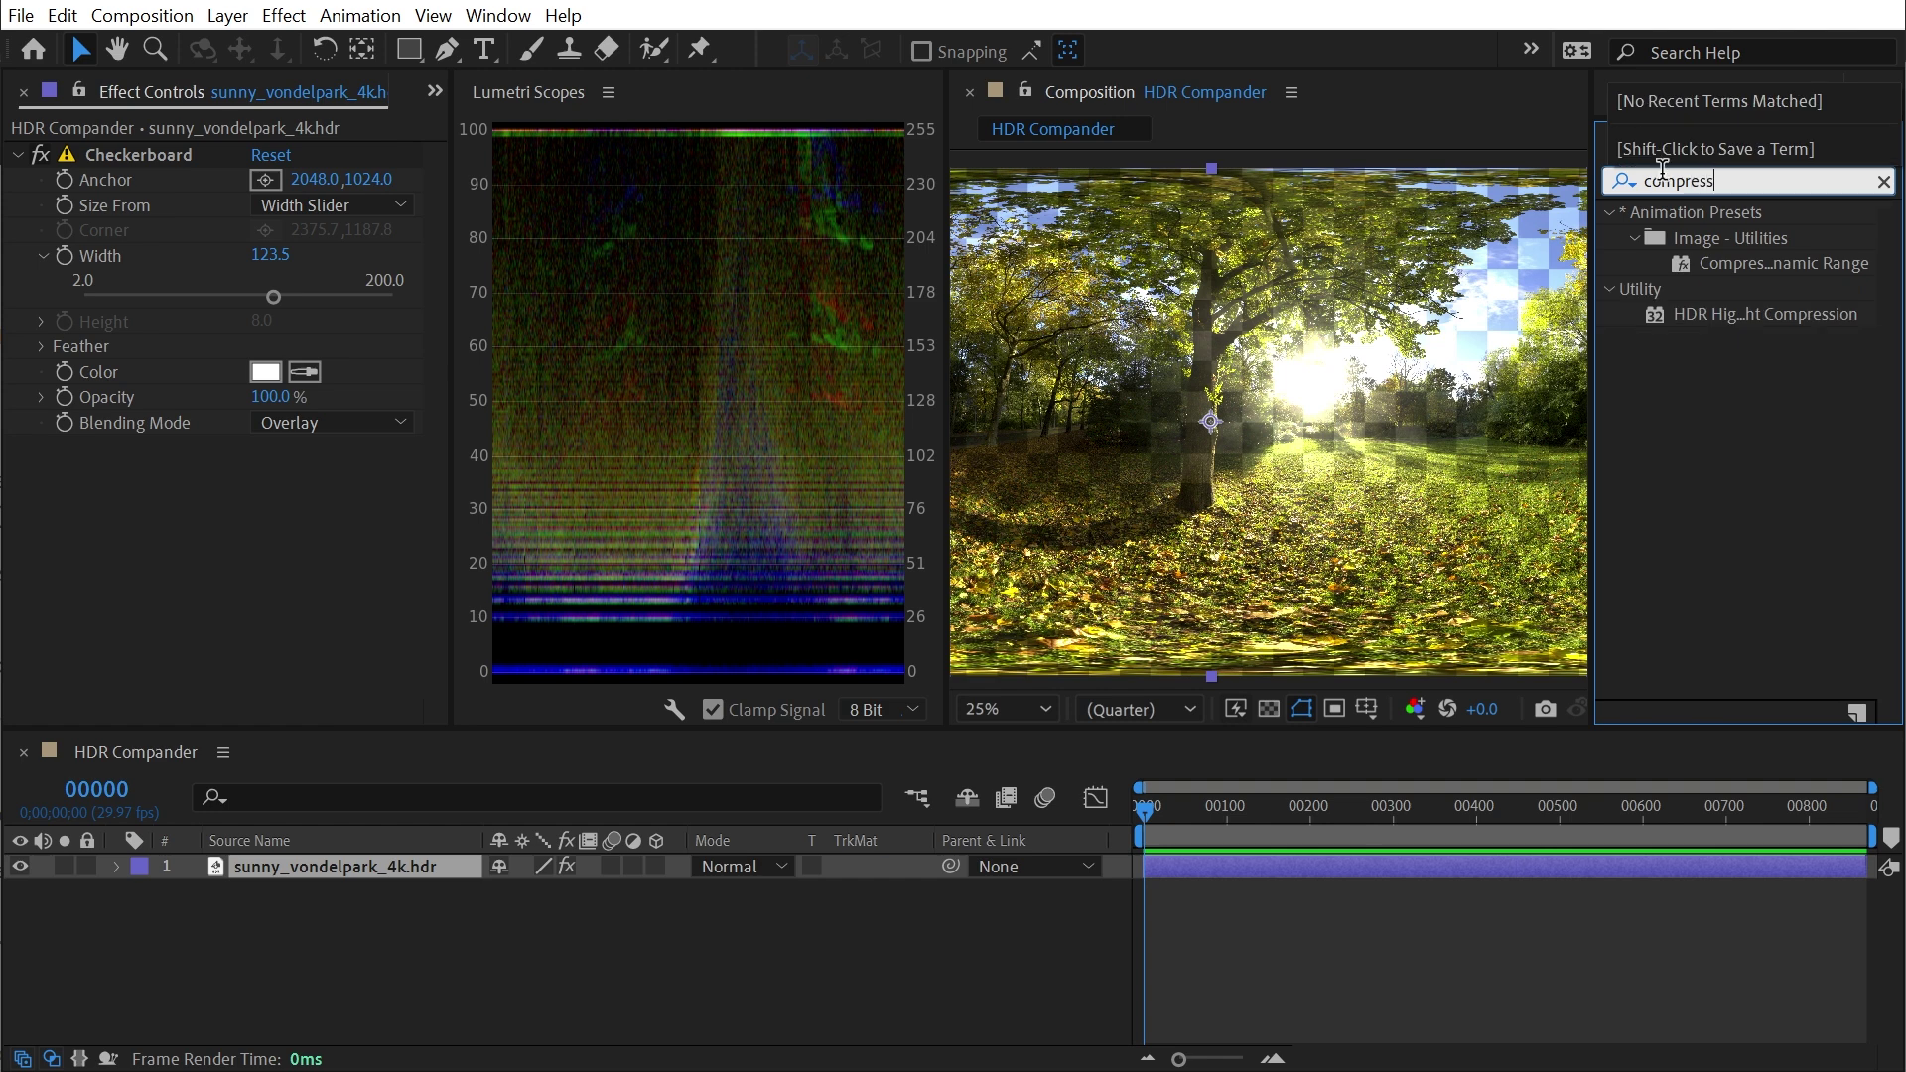
click(1759, 264)
drag(1757, 268, 1269, 487)
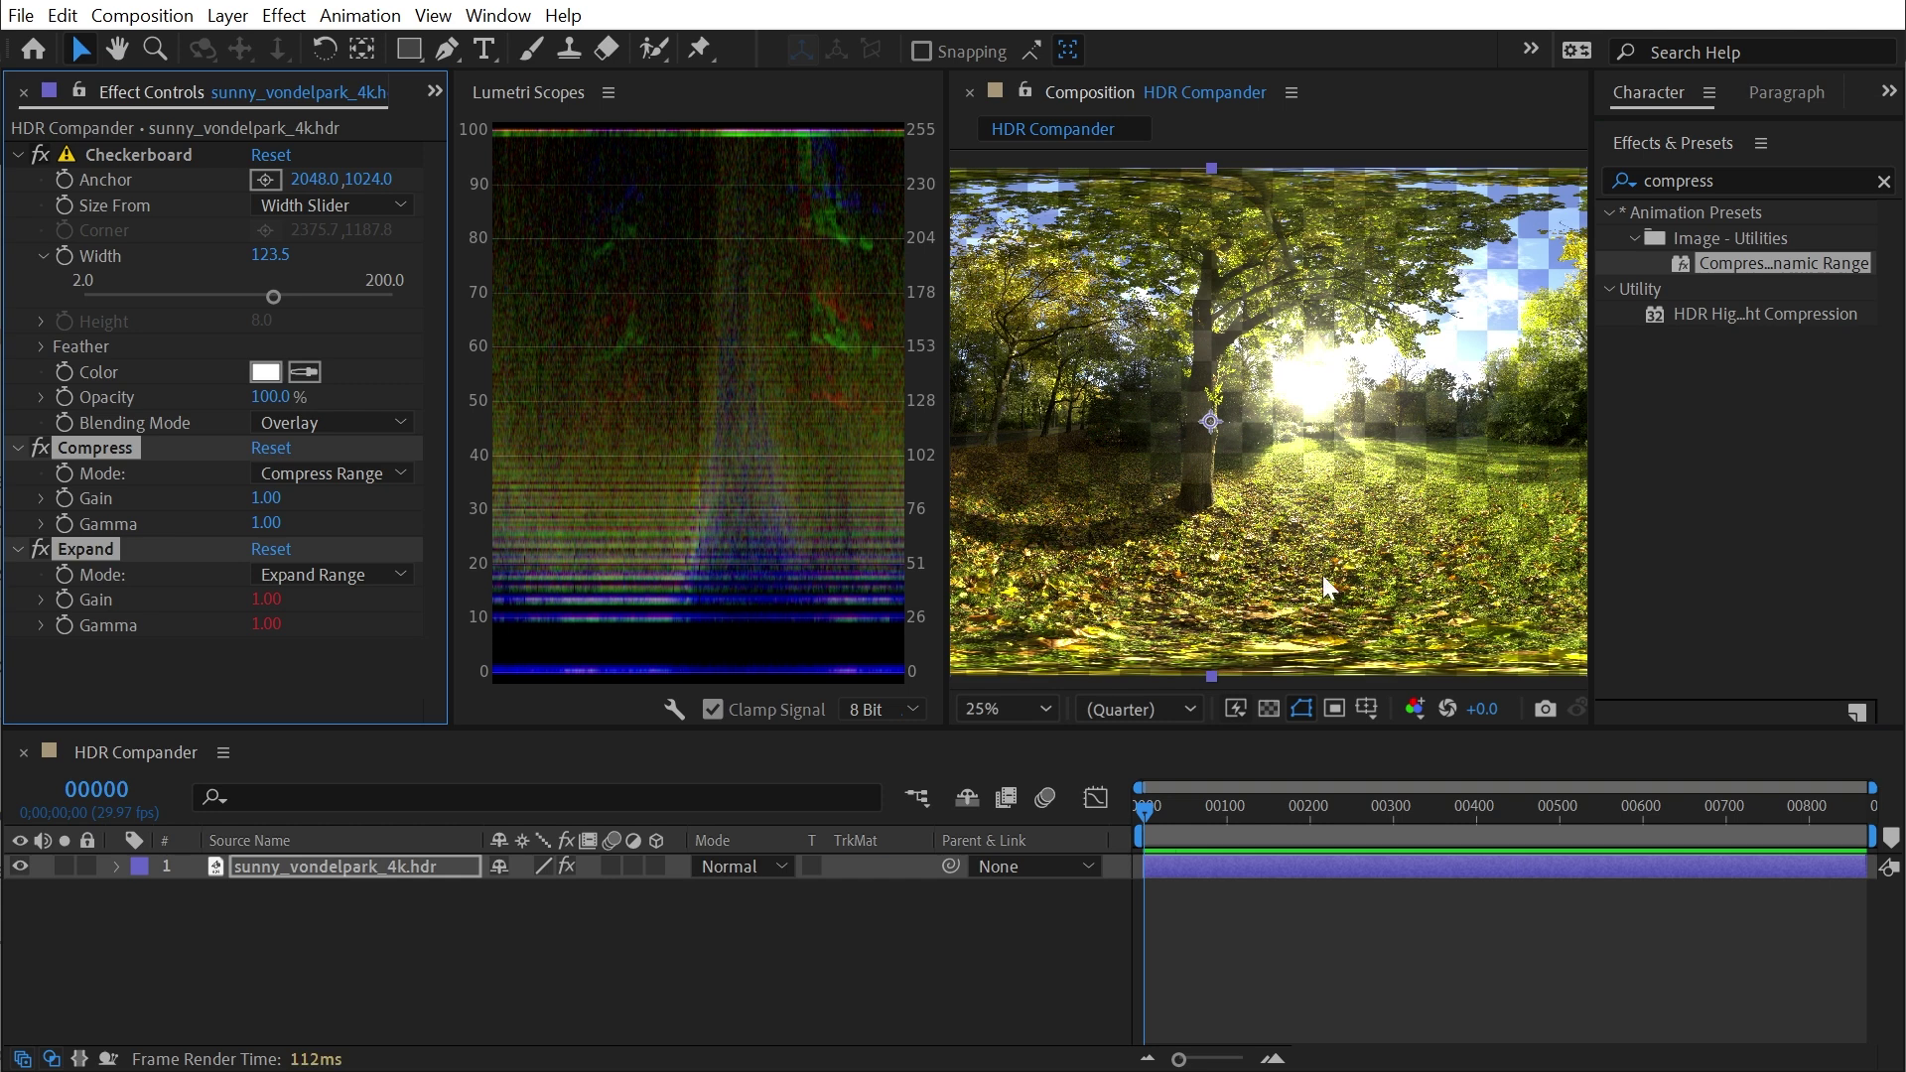
Step: Move the Compress effect above Checkerboard, leaving Expand below it
click(159, 649)
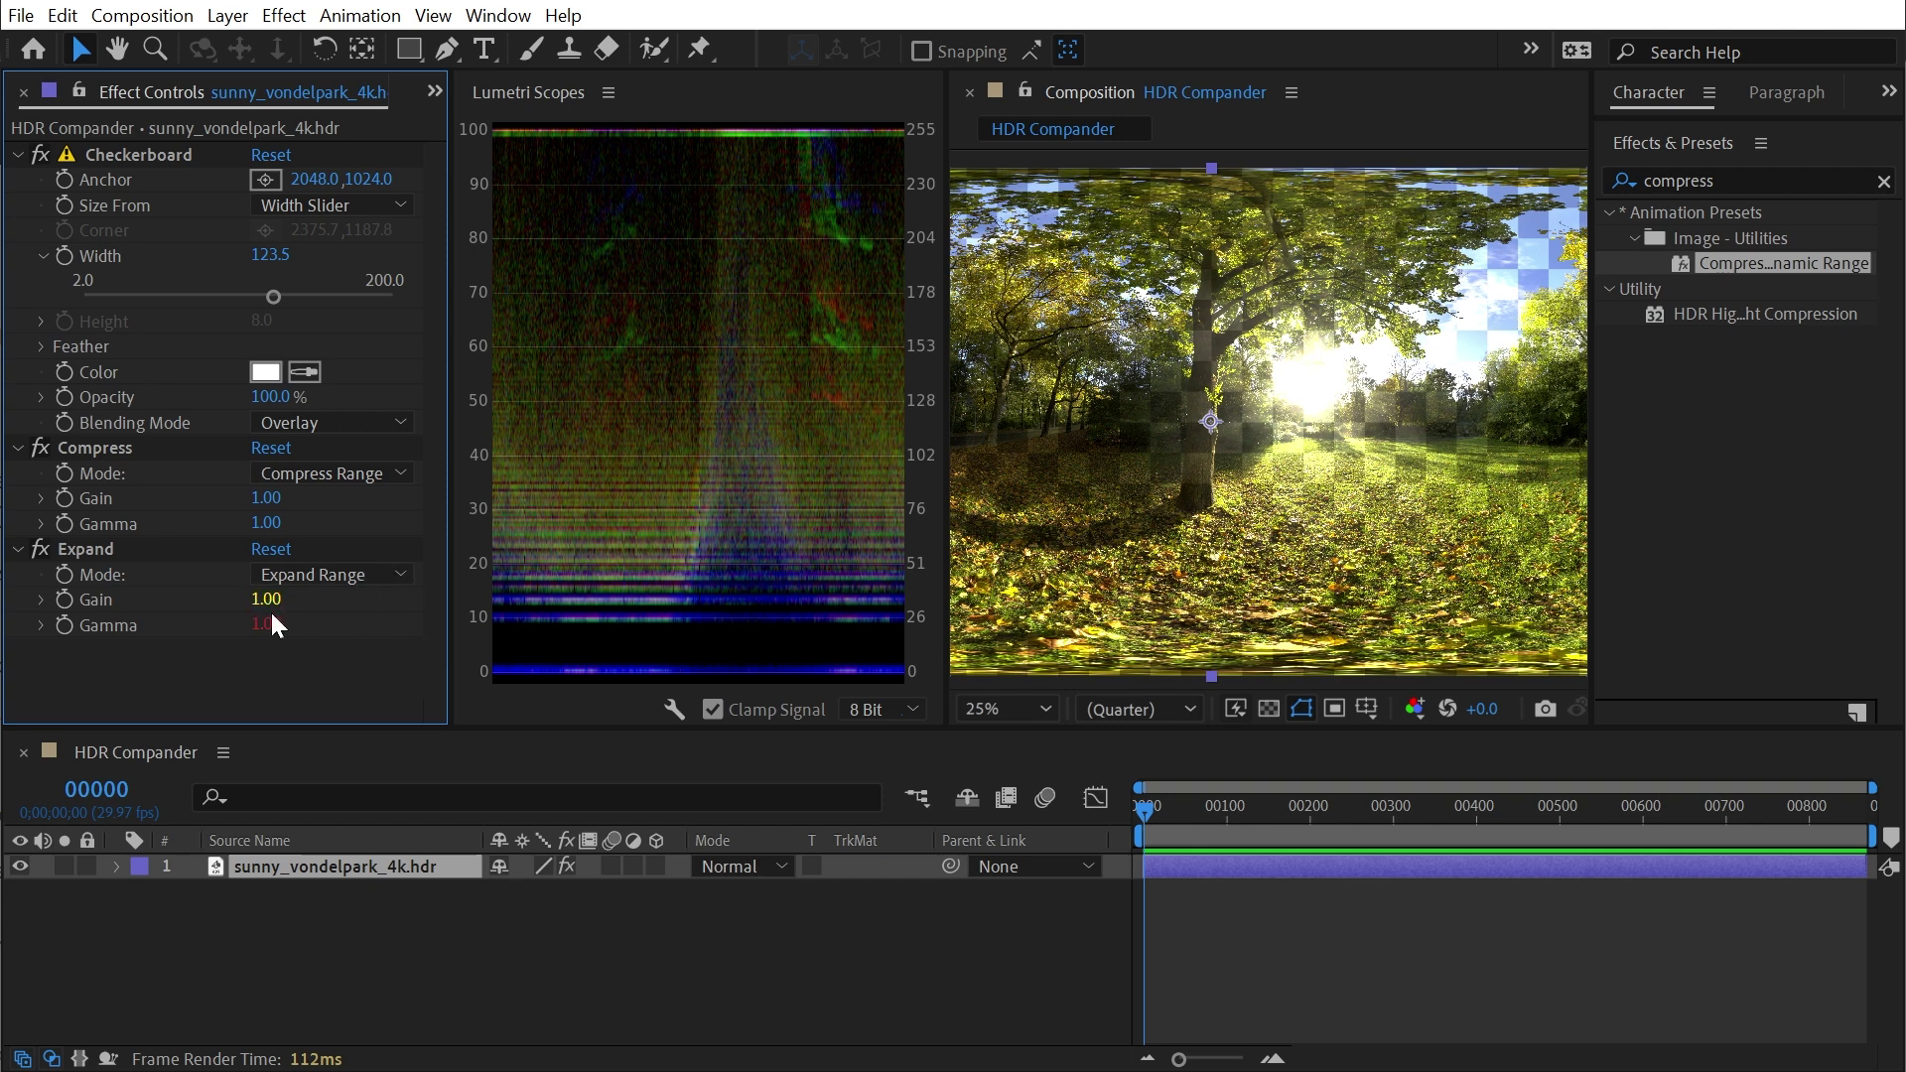
click(112, 550)
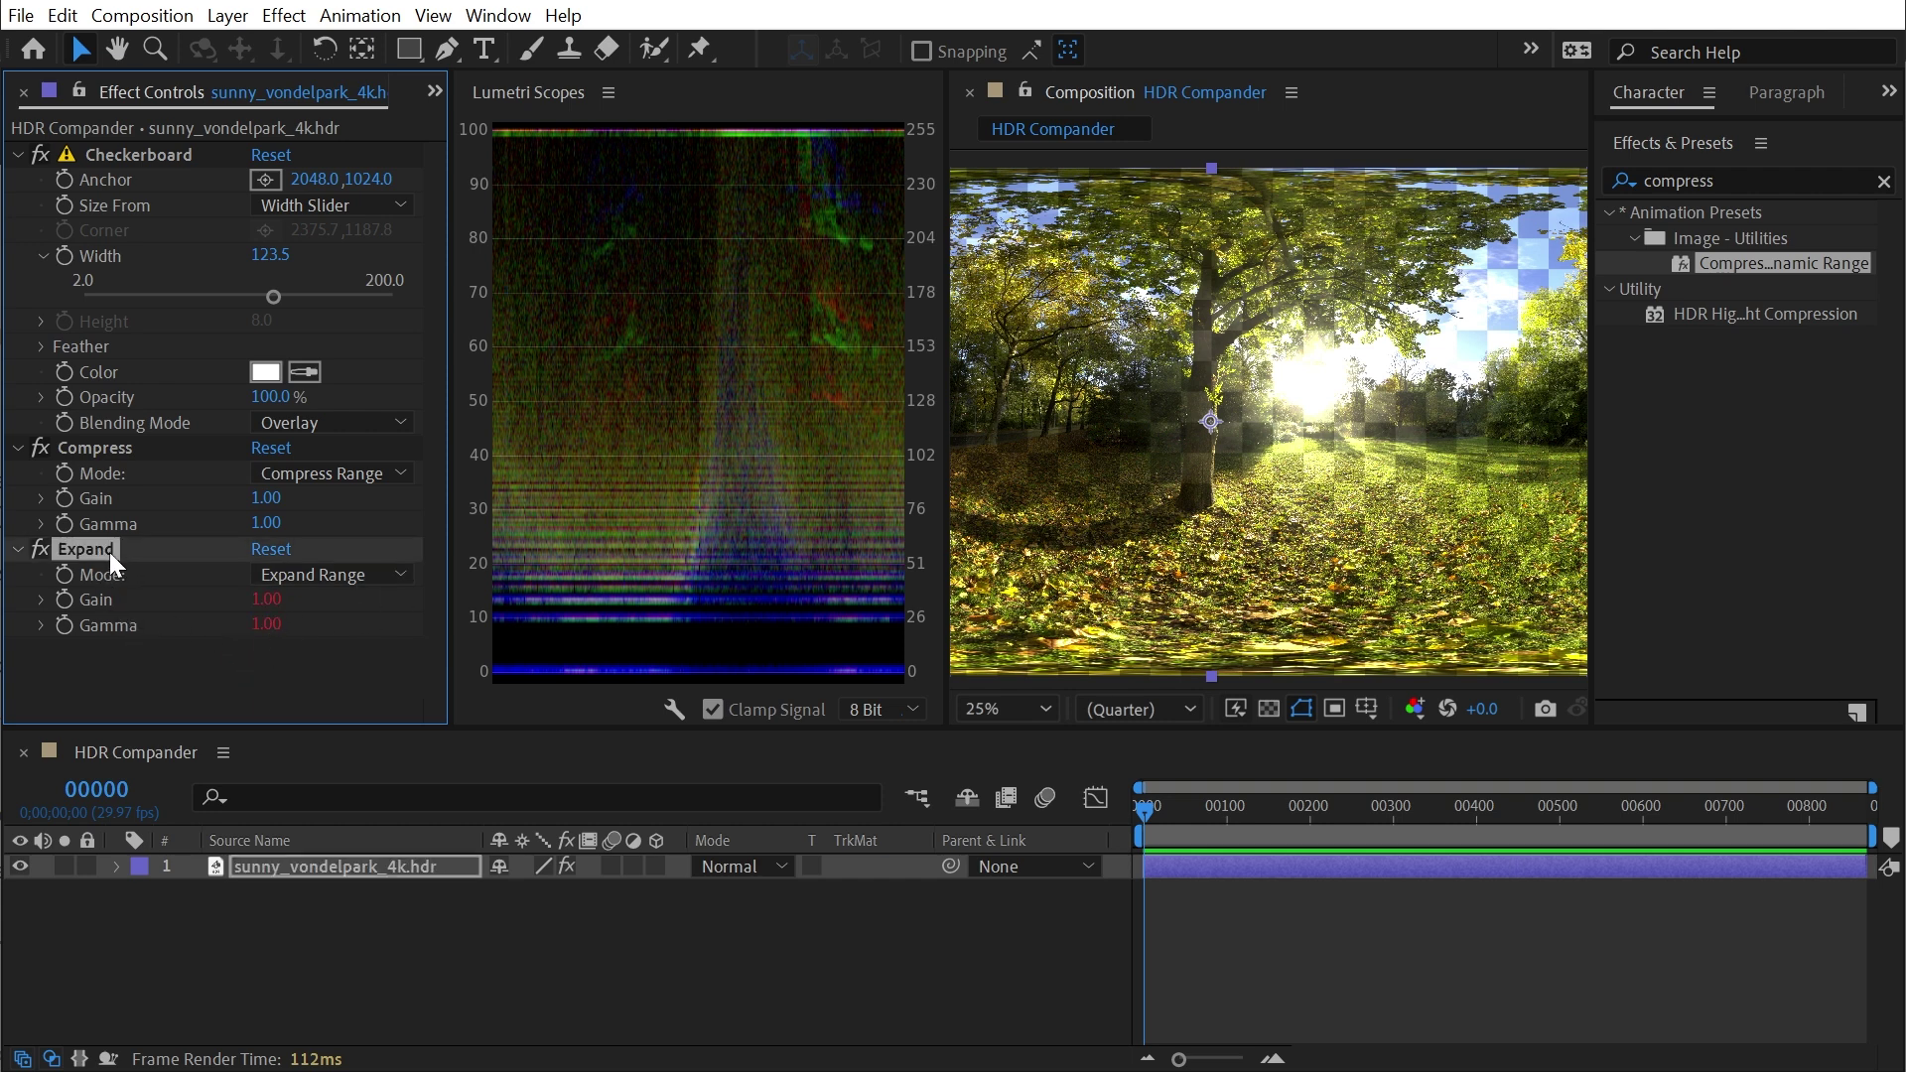
click(97, 449)
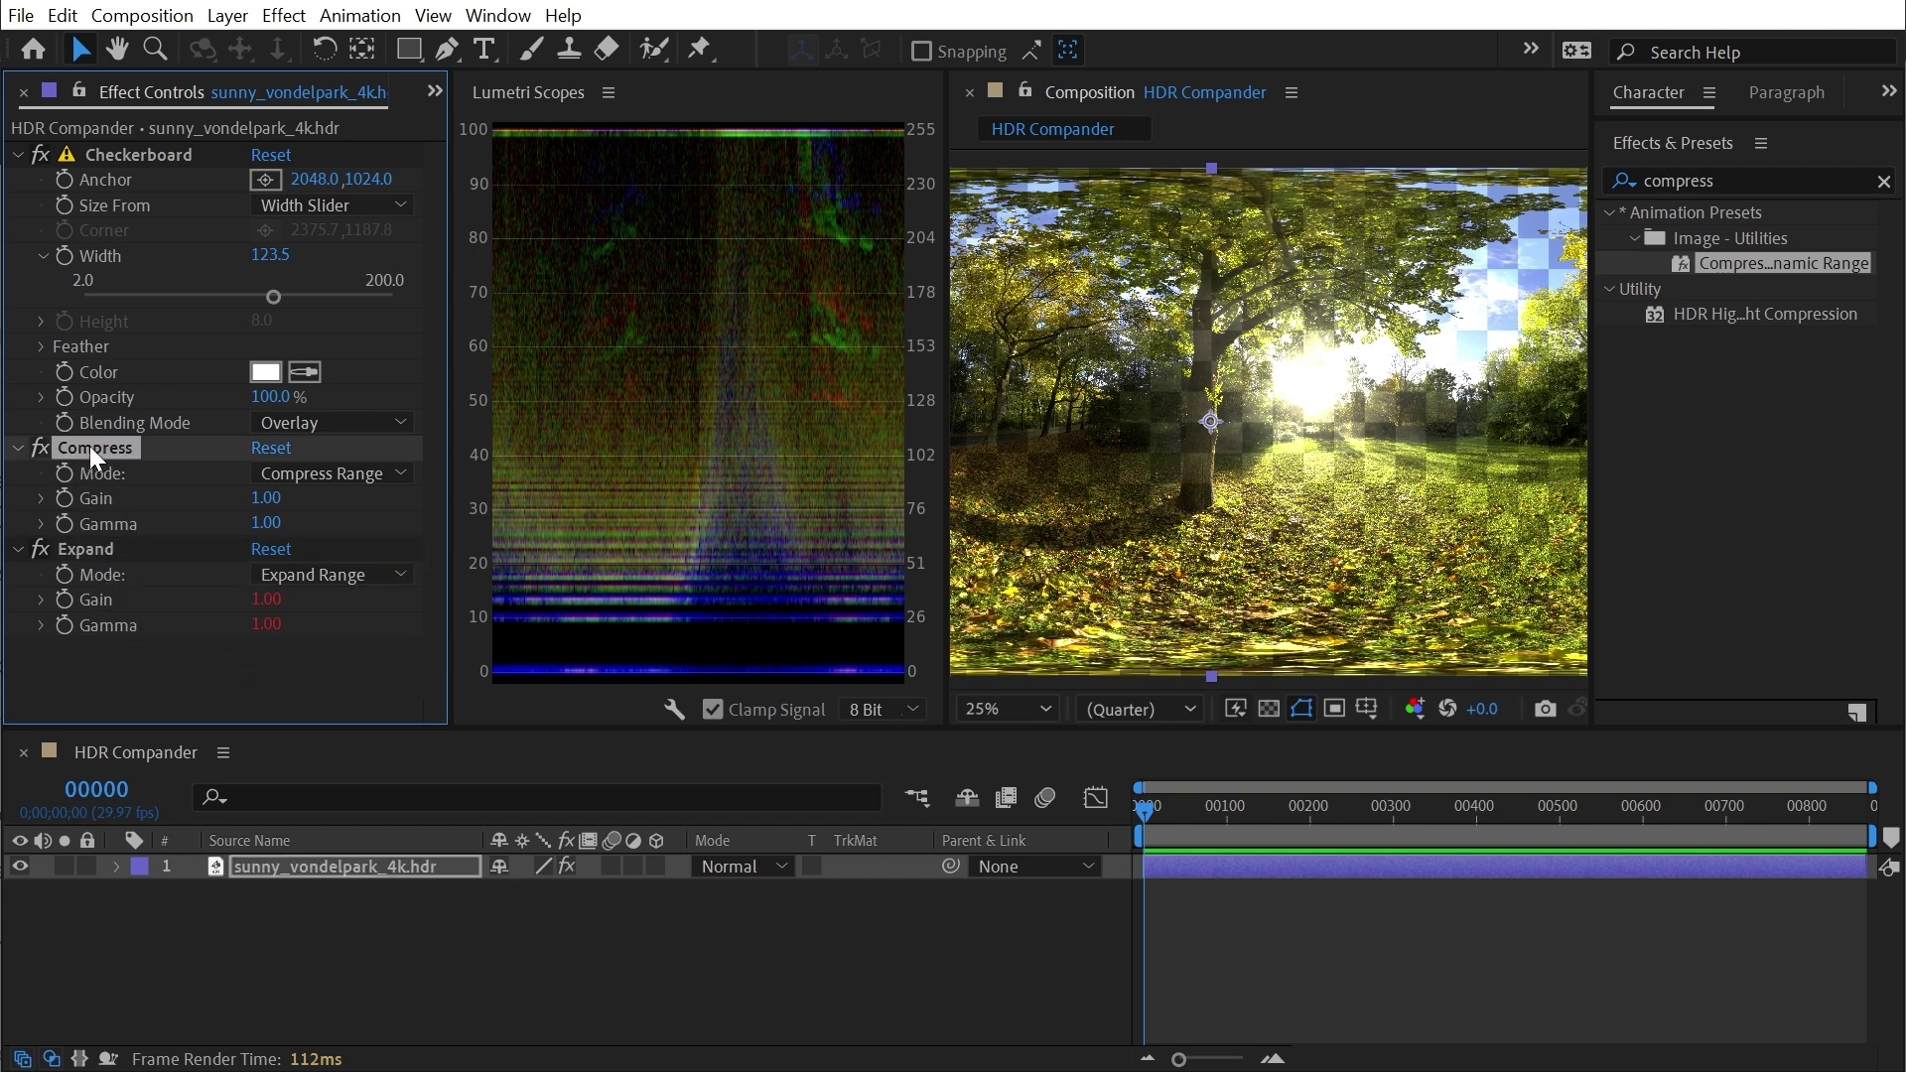
drag(89, 449, 113, 149)
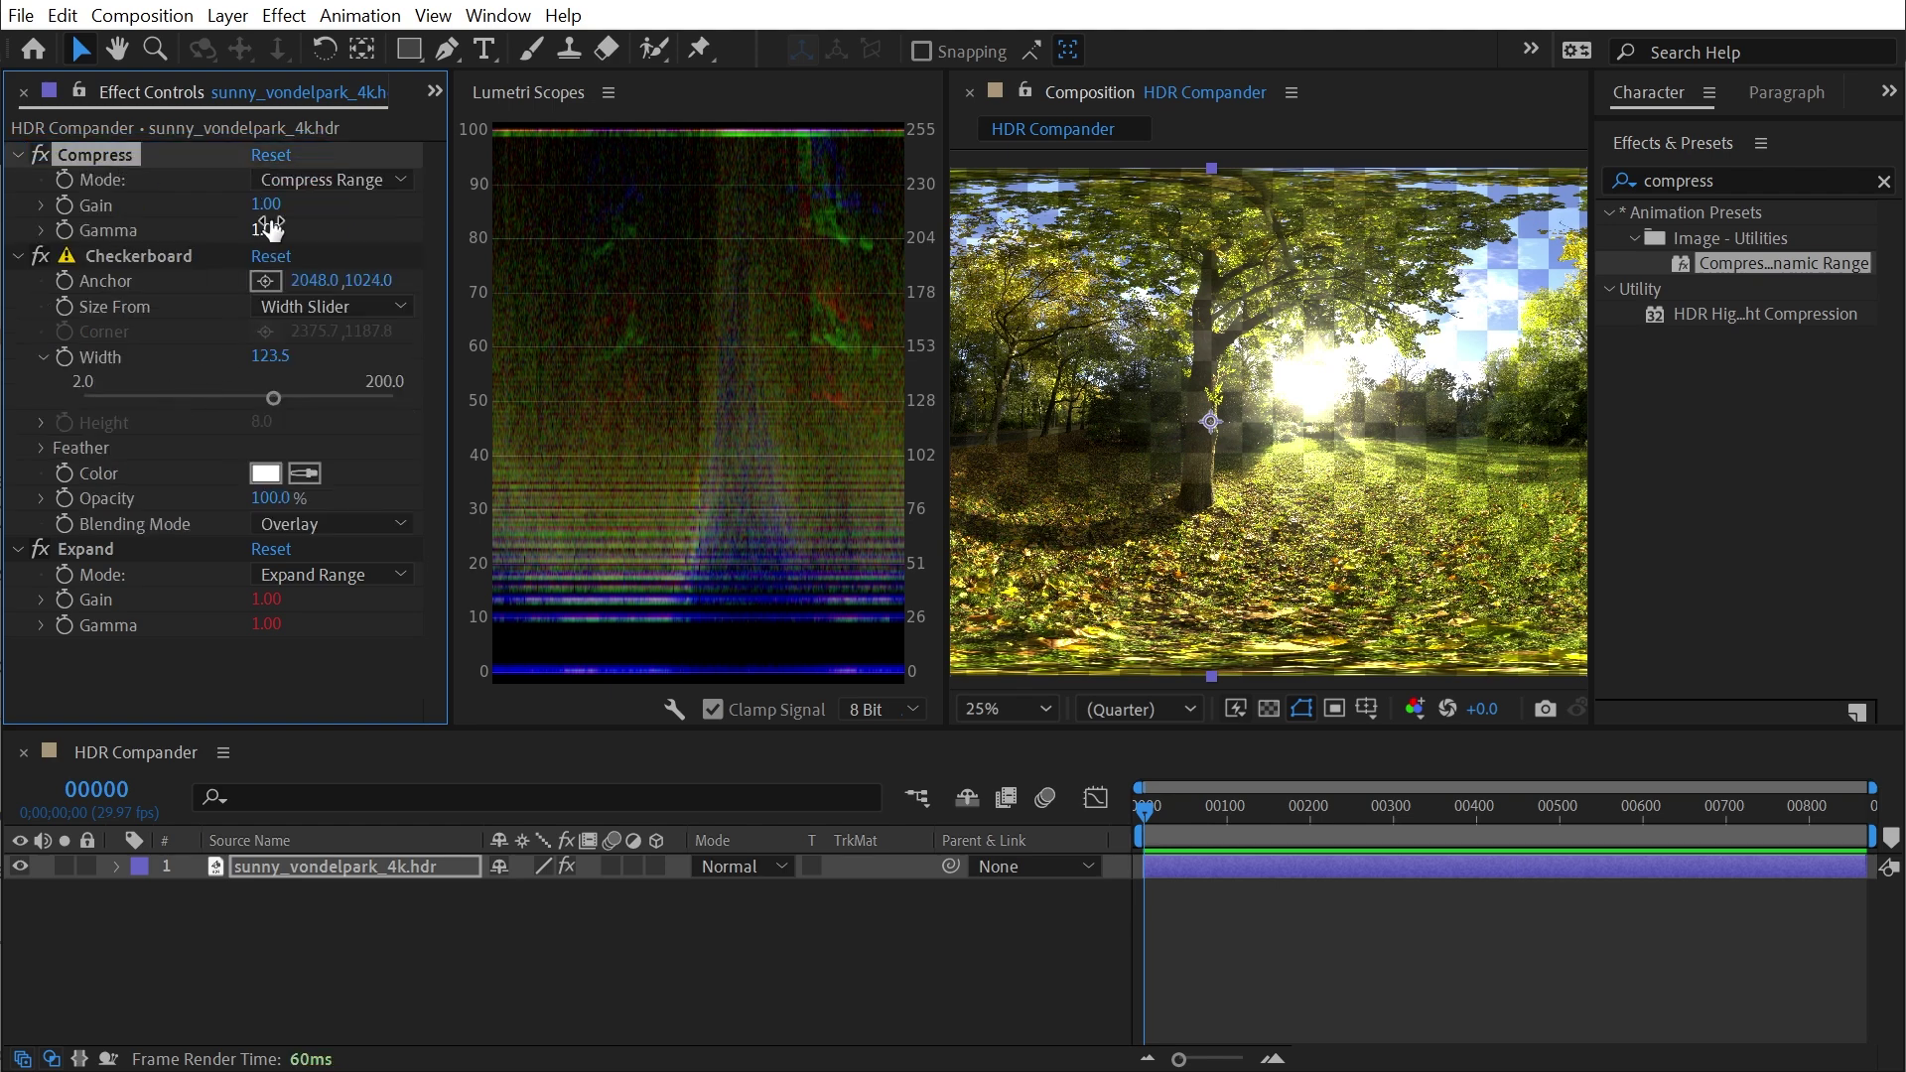
Step: Disable Checkerboard and Expand, and set the Compress effect's gain to 10.51 and gamma to 1.55
click(40, 255)
click(39, 548)
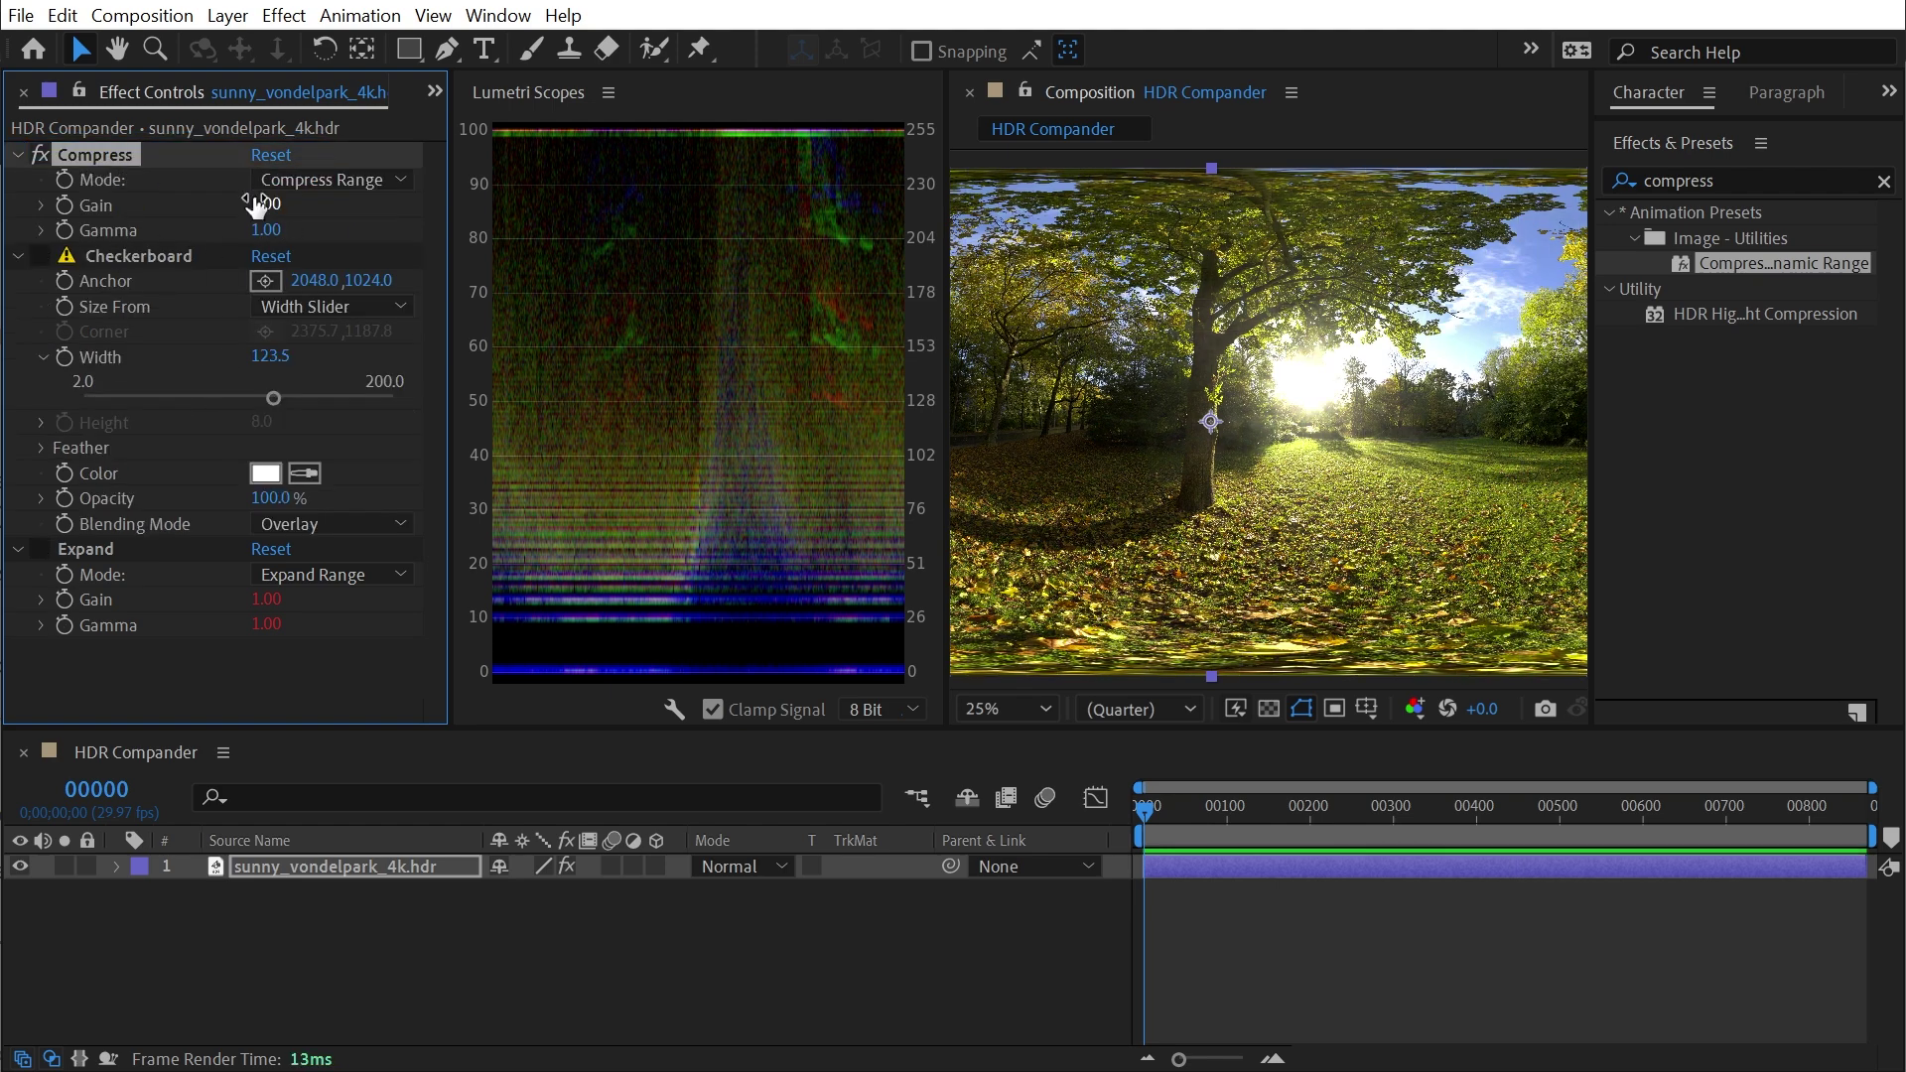
drag(256, 204, 288, 229)
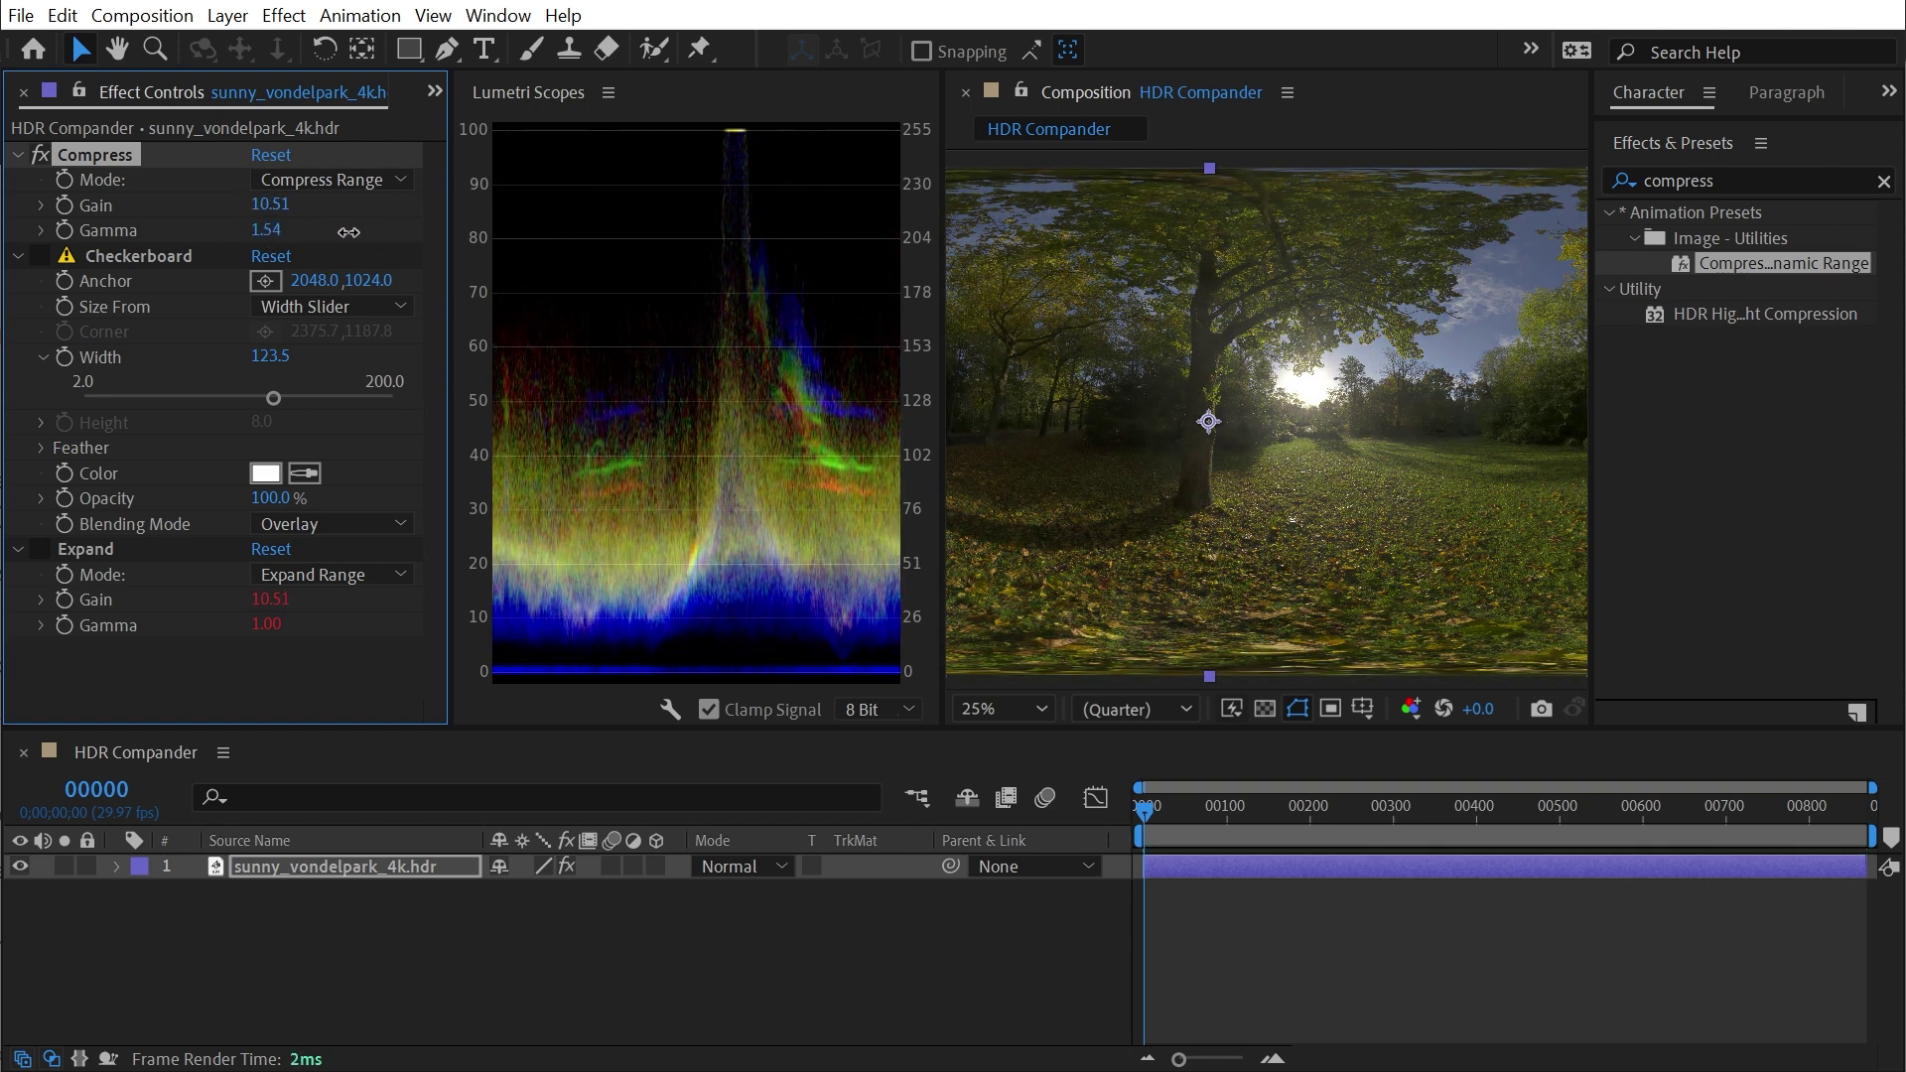
Step: Re-enable Checkerboard and Expand, and narrow the Lumetri Scopes view to refresh the waveform
click(39, 256)
click(40, 549)
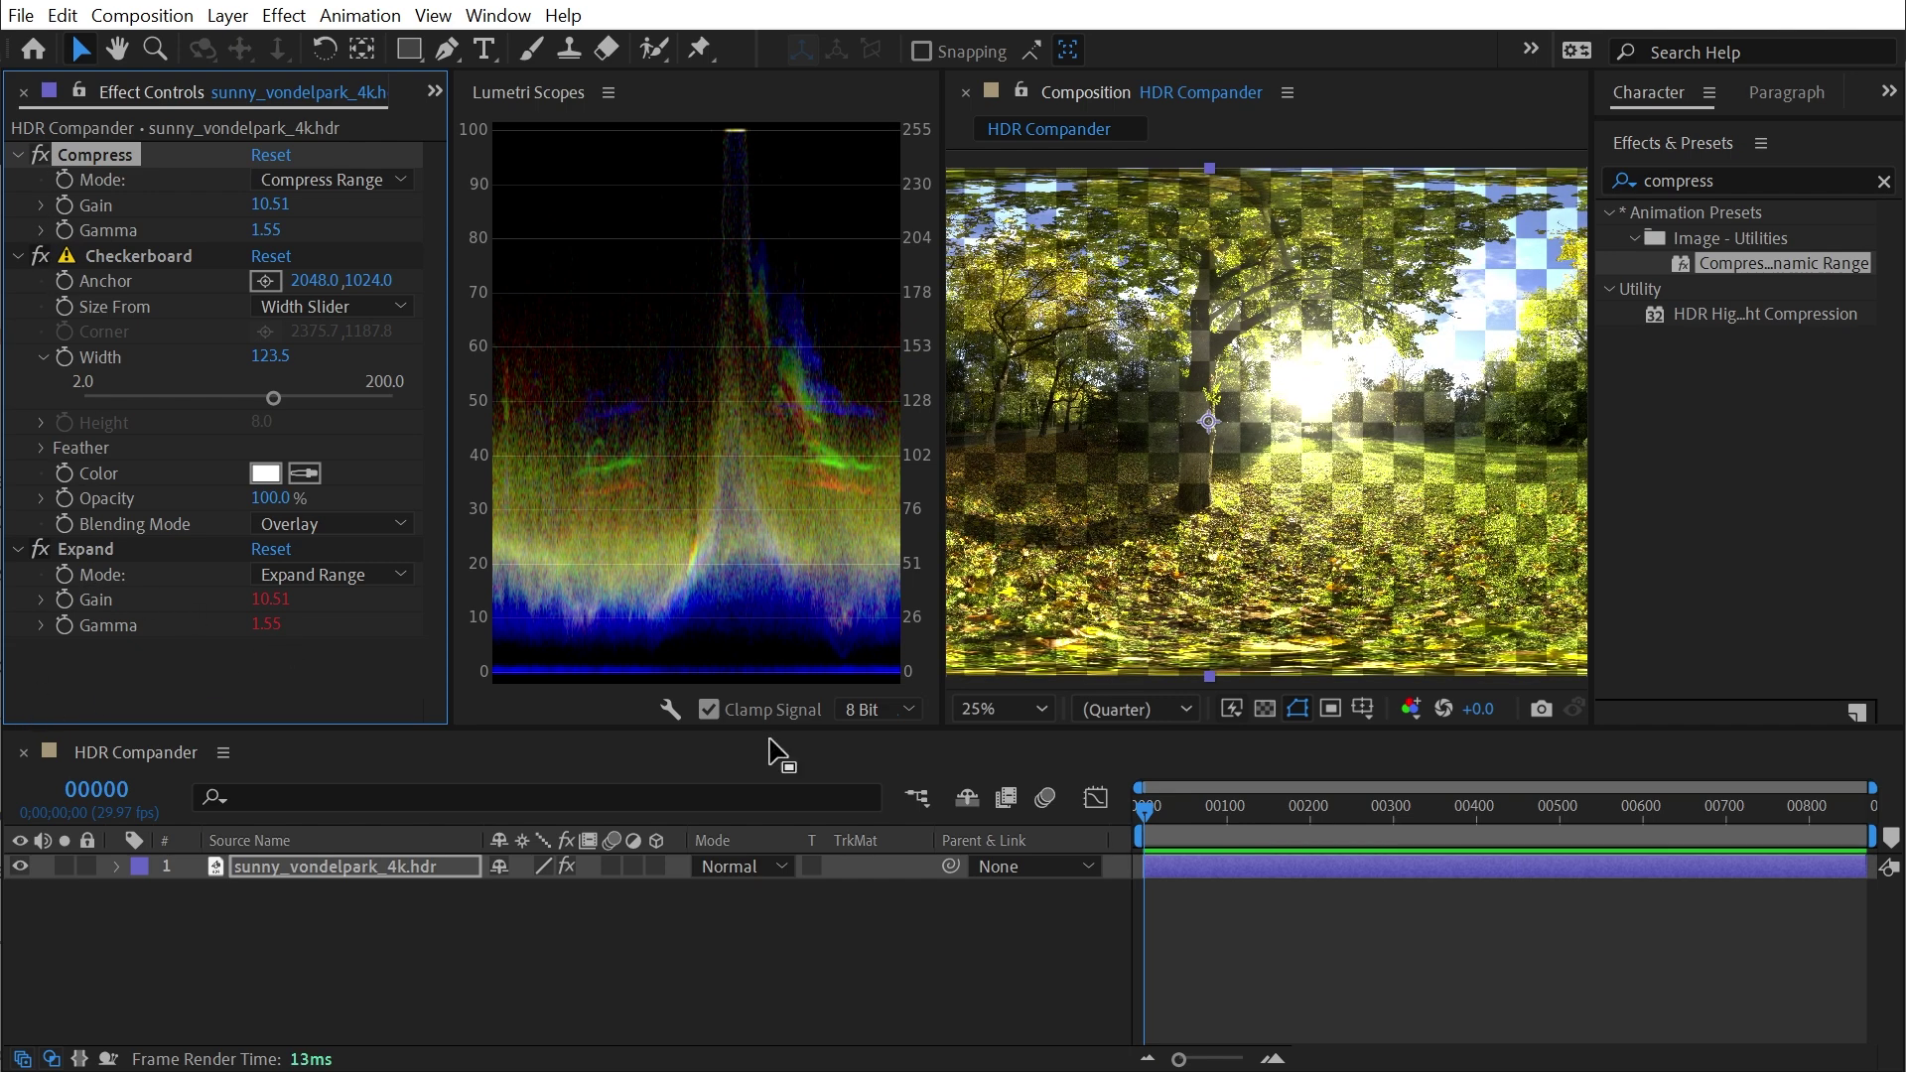
click(419, 263)
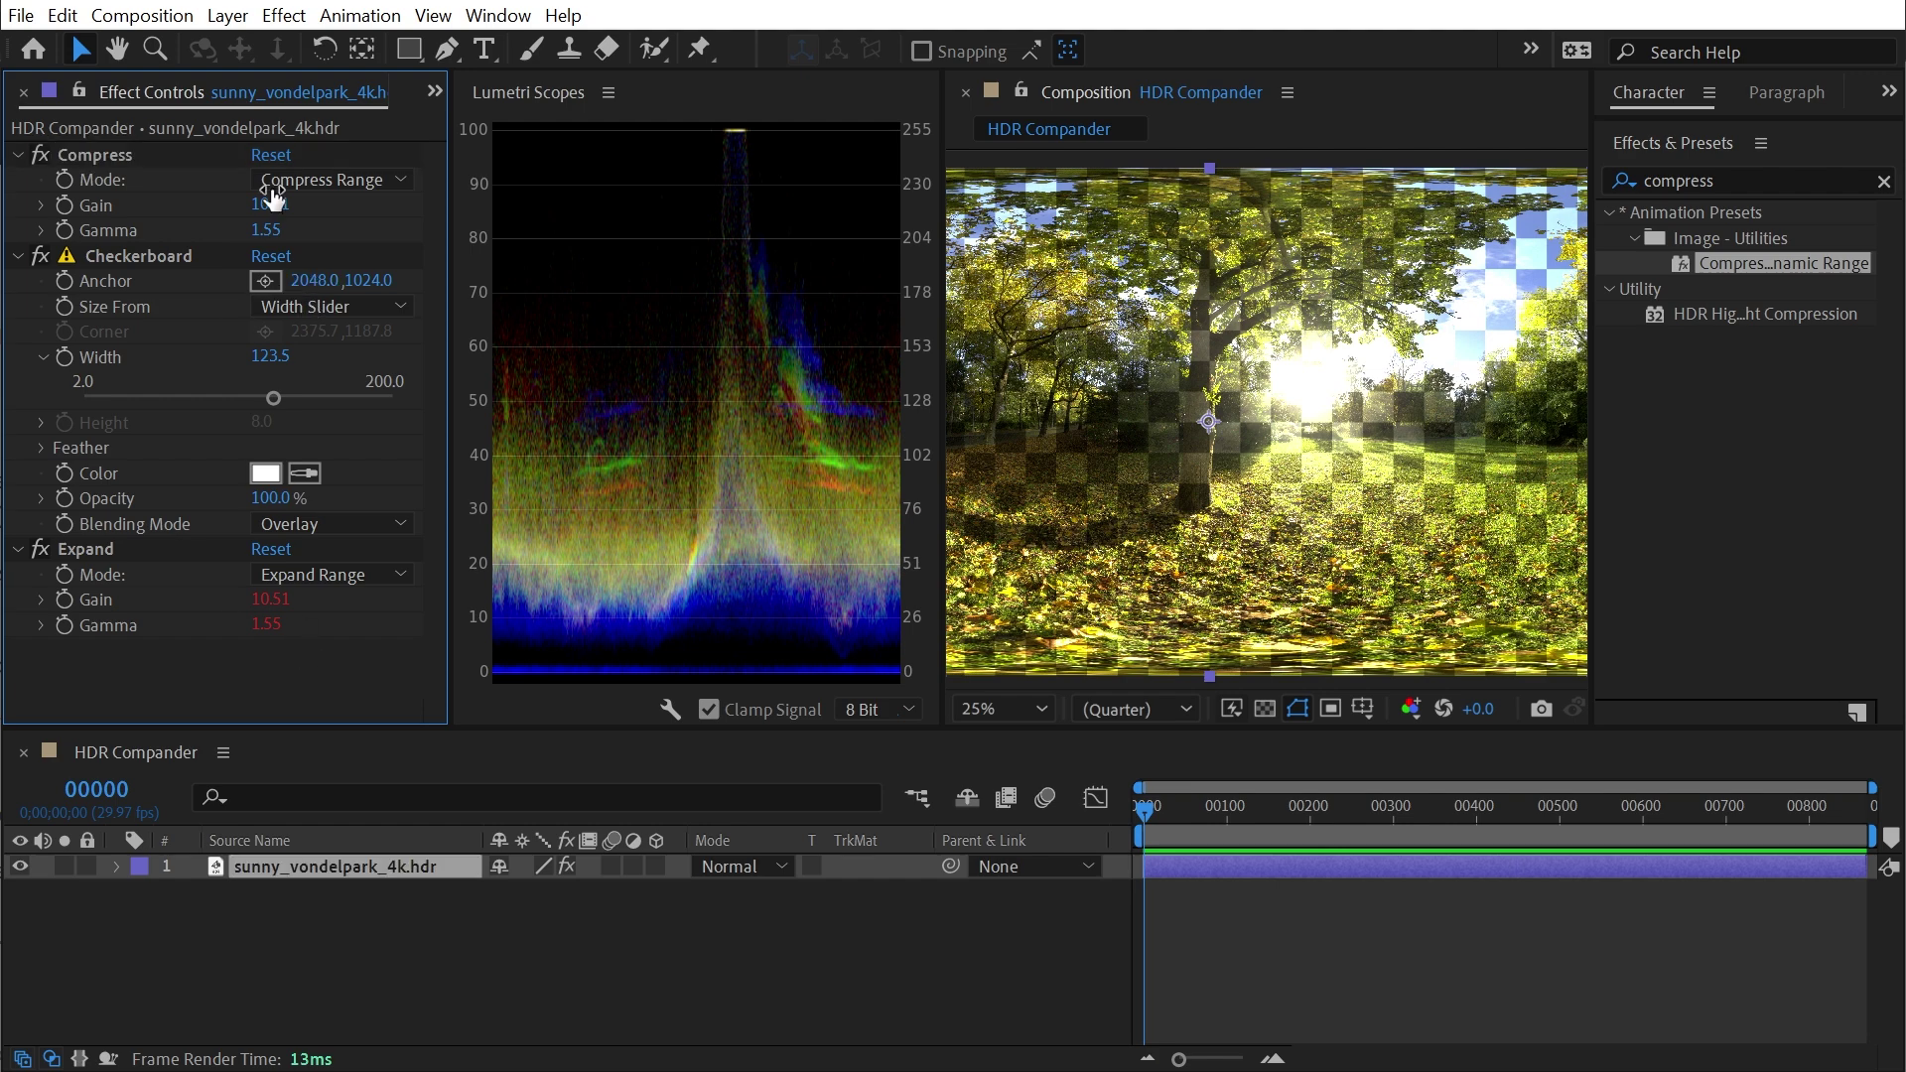
drag(942, 311, 884, 310)
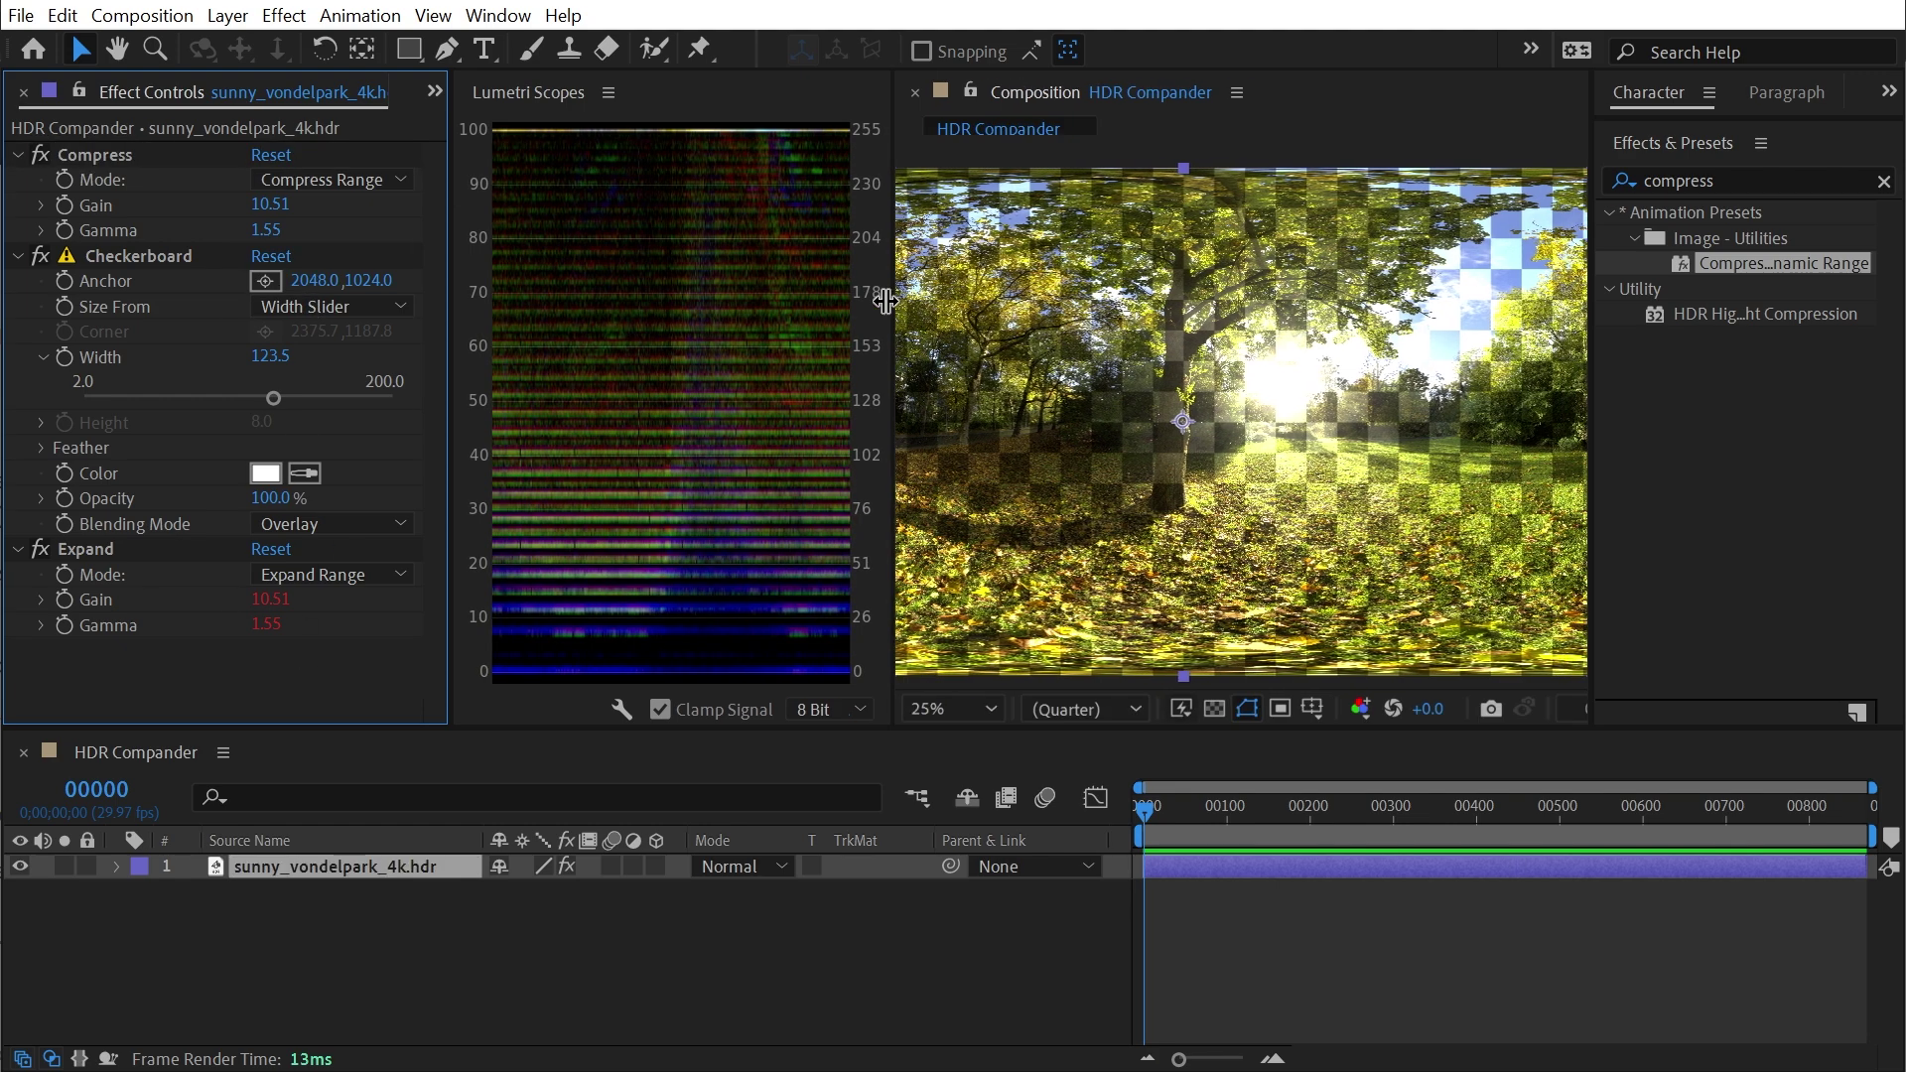
Step: Set the Compress effect's gain to 10.71 and gamma to 2.37, and select Checkerboard
mouse_move(298, 205)
mouse_down()
mouse_move(175, 203)
mouse_move(291, 204)
mouse_move(243, 228)
mouse_move(298, 228)
mouse_move(253, 228)
mouse_move(273, 229)
mouse_up()
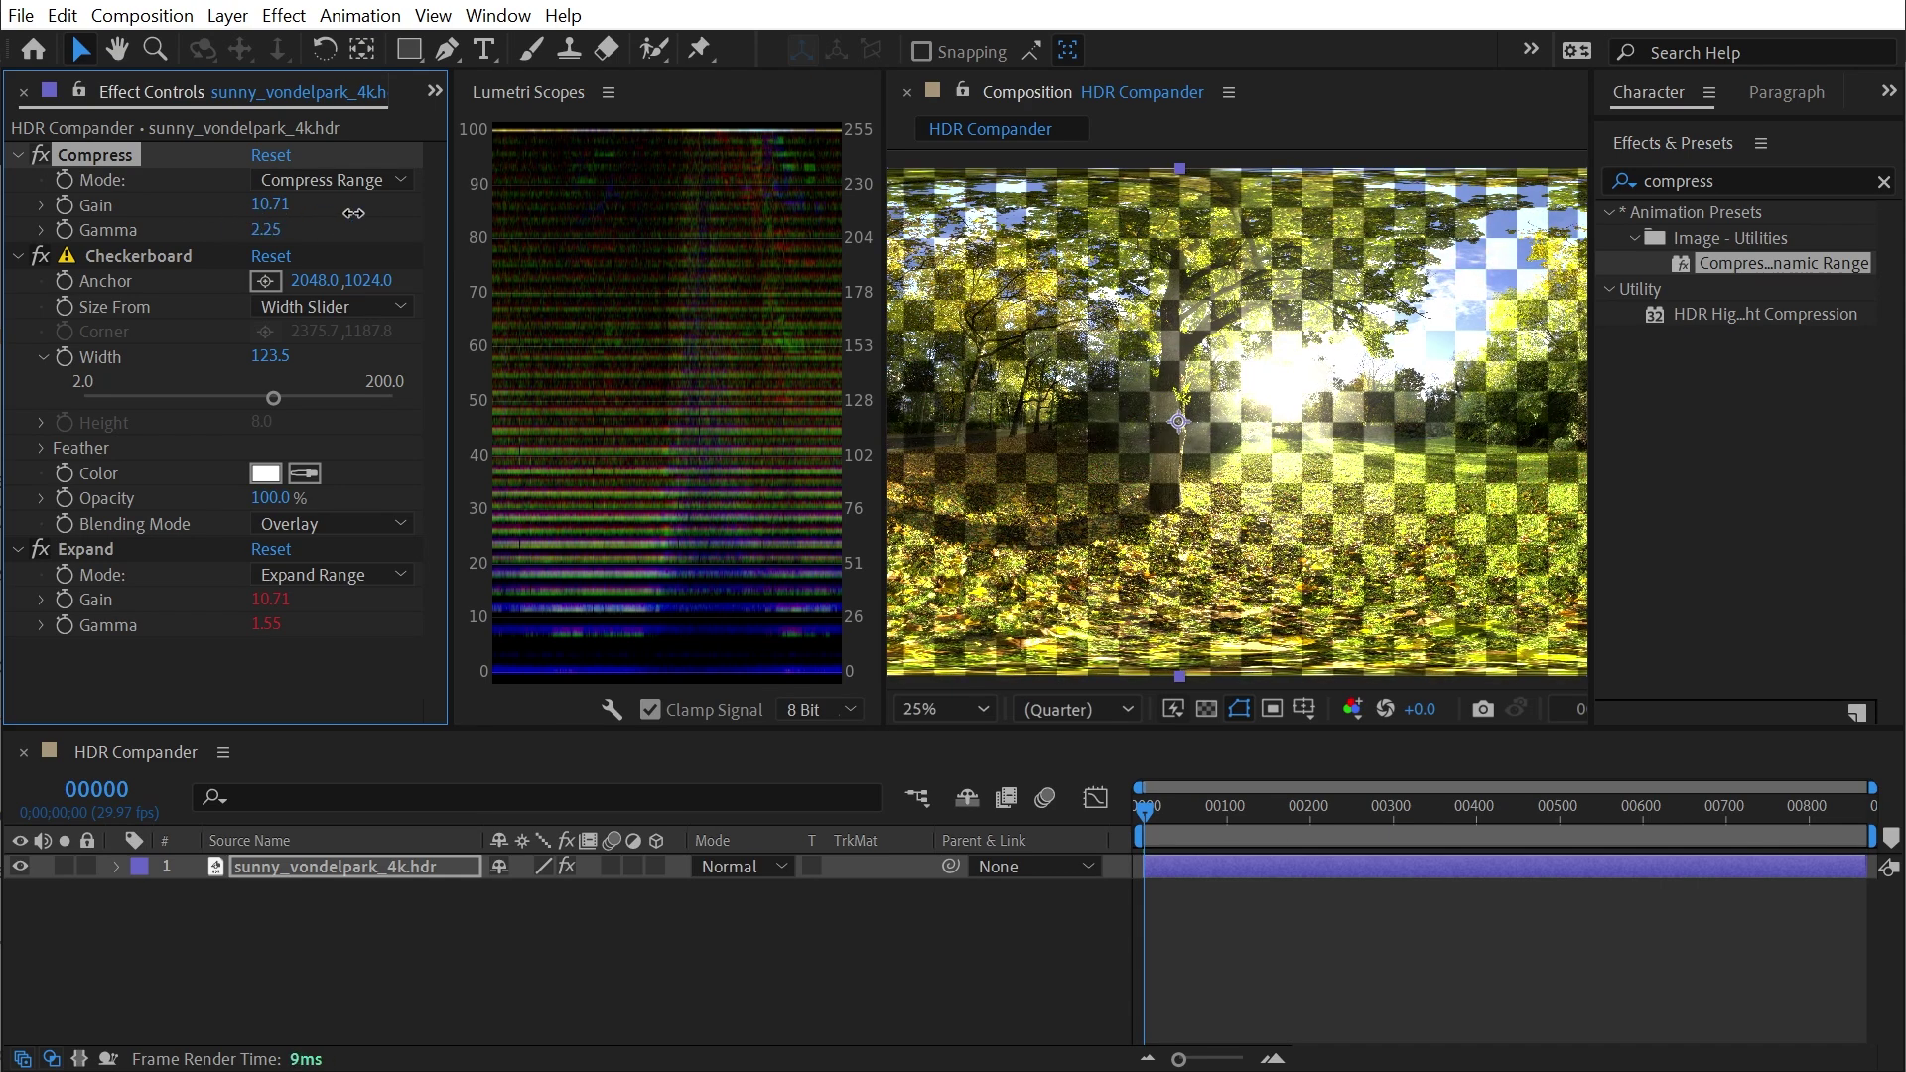
click(122, 257)
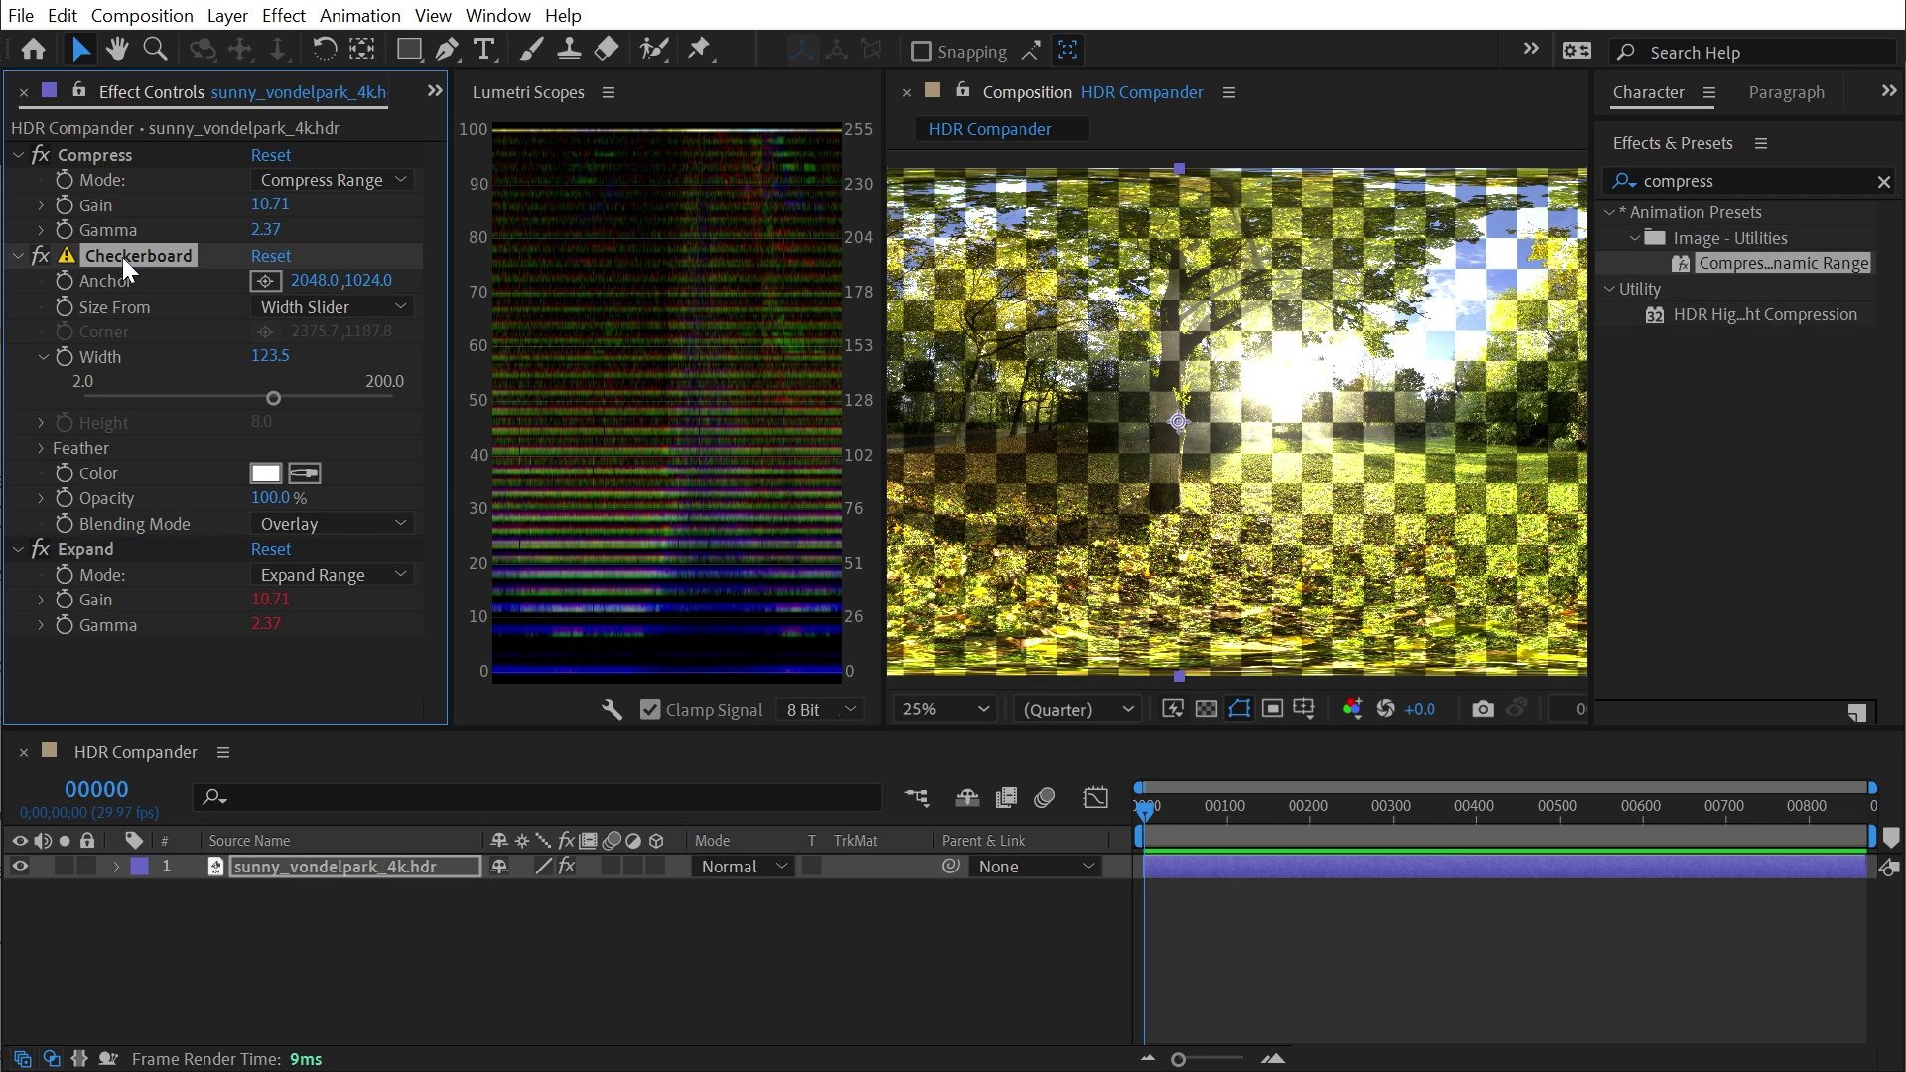